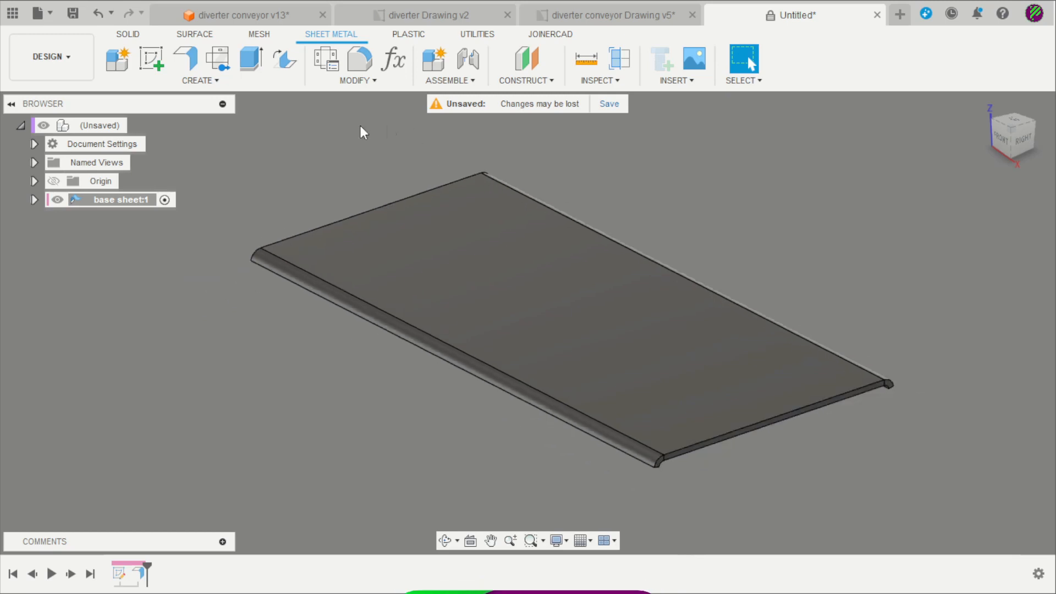
Set the thickness of the design's Steel (mm) sheet metal rule to 2 mm
click(326, 65)
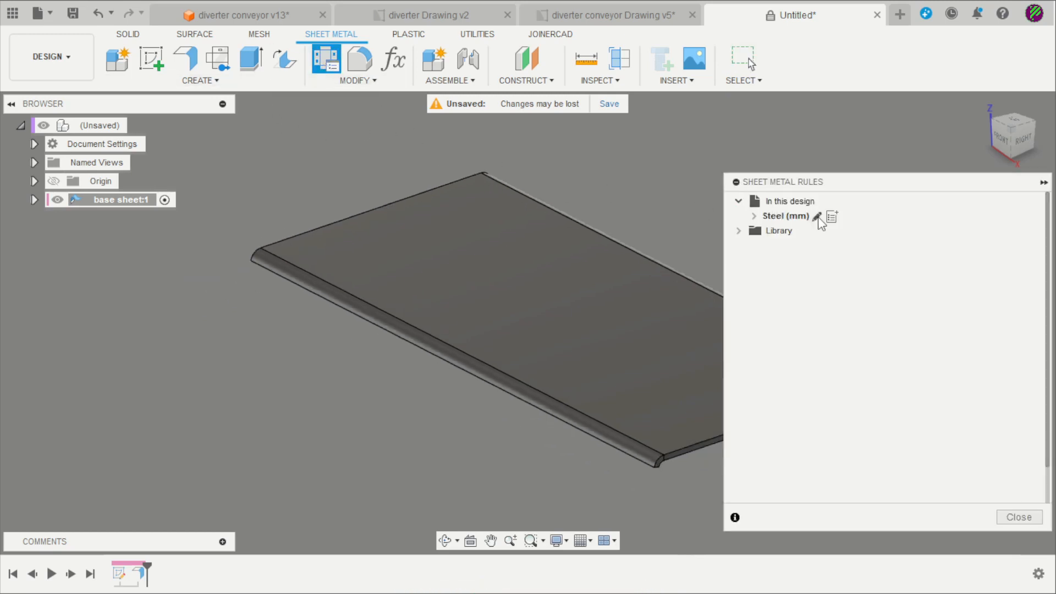
click(818, 216)
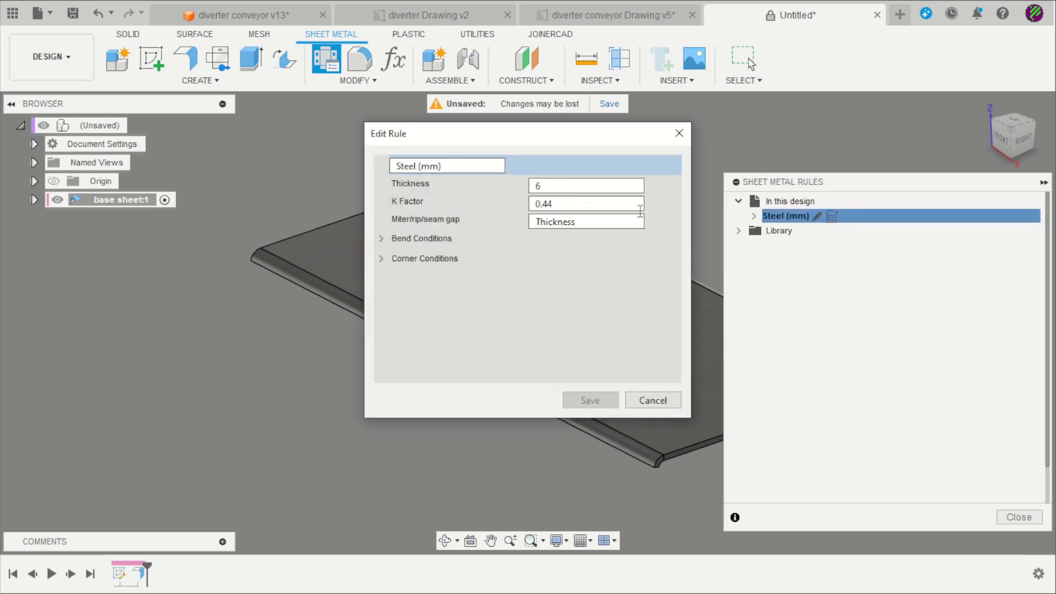
text(2)
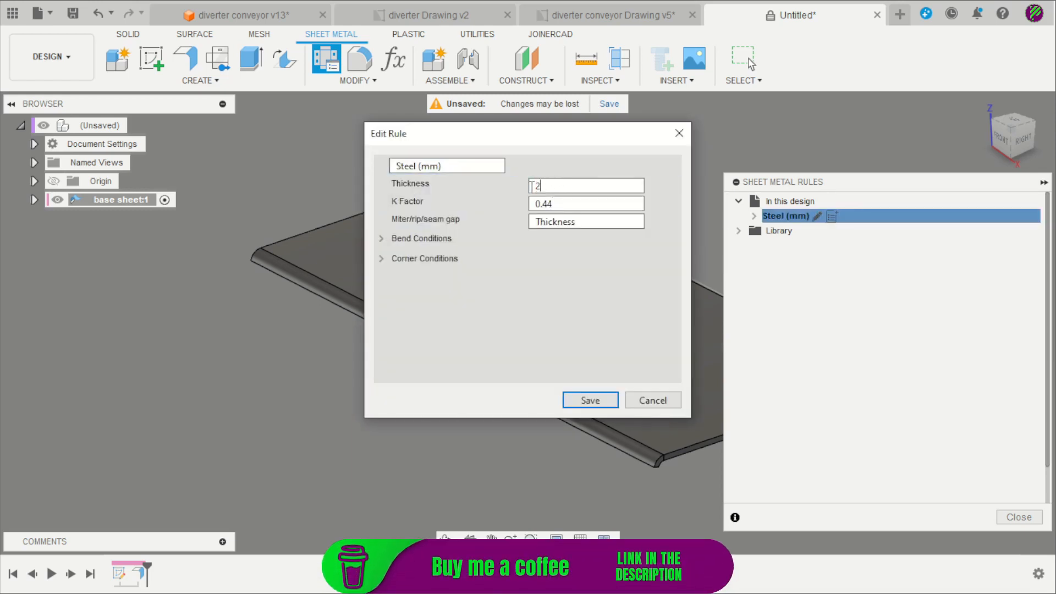
click(587, 410)
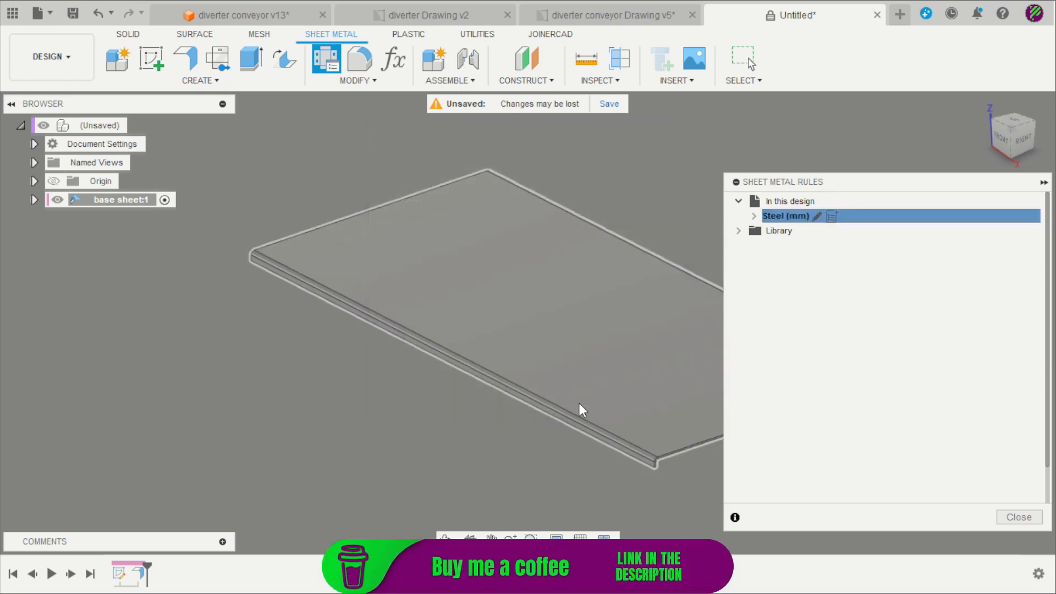
click(1019, 517)
Start a sketch on the plate's upper face and place five points, two near the left end and three near the right
mouse_move(745, 491)
shift+middle_down()
mouse_move(667, 431)
mouse_move(738, 491)
mouse_move(269, 330)
mouse_move(327, 375)
mouse_move(297, 330)
shift+middle_up()
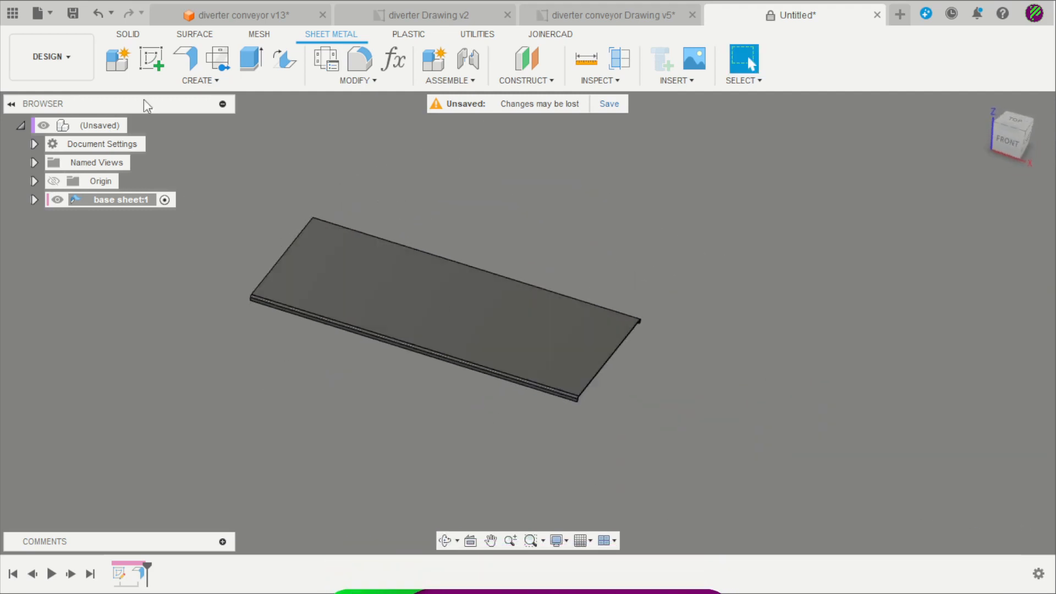
click(151, 58)
click(375, 305)
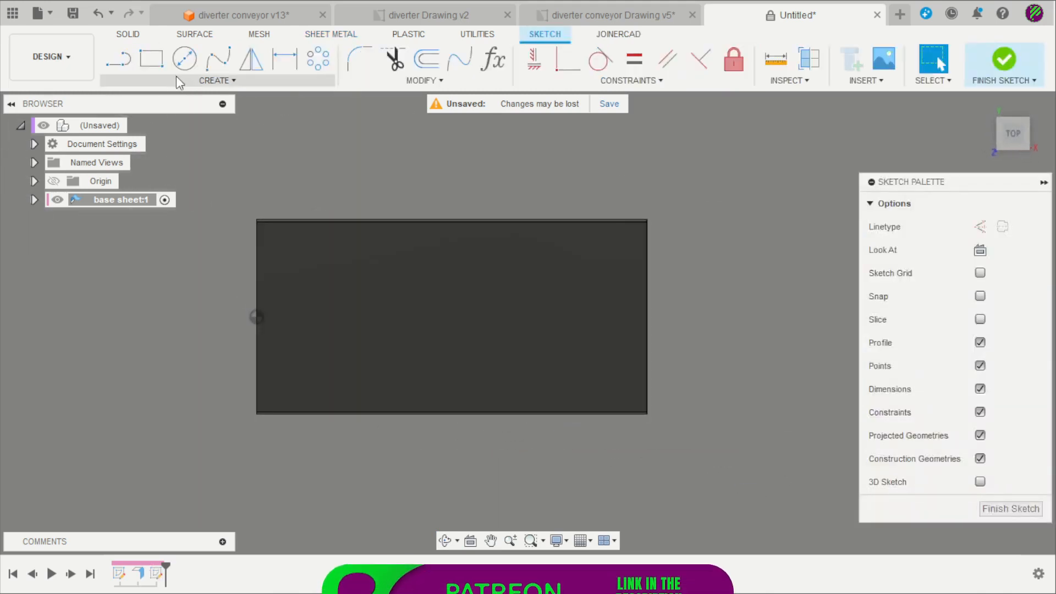
click(181, 80)
click(138, 238)
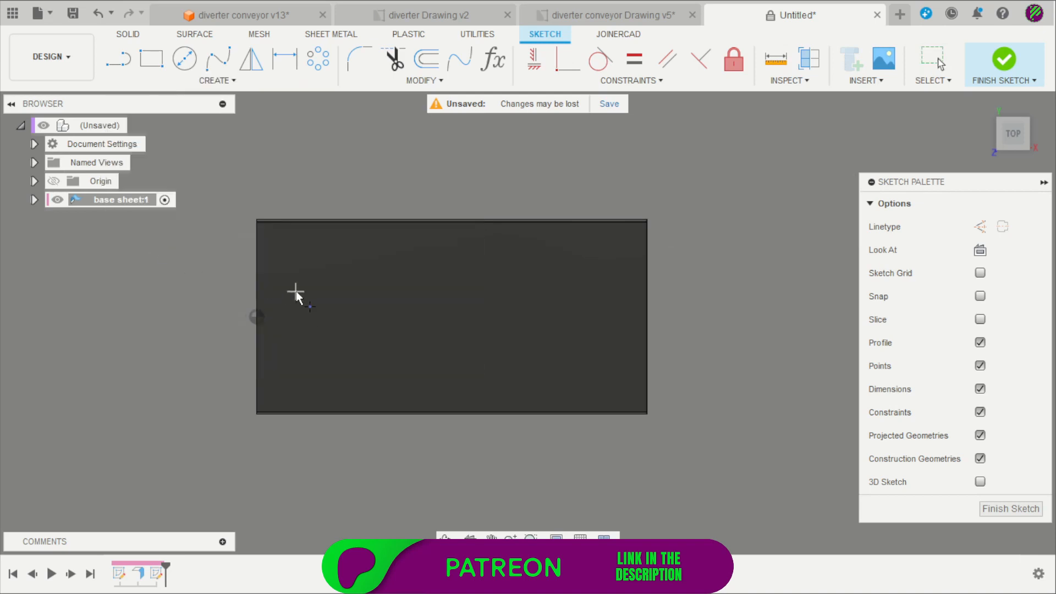
scroll(296, 291, up, 2)
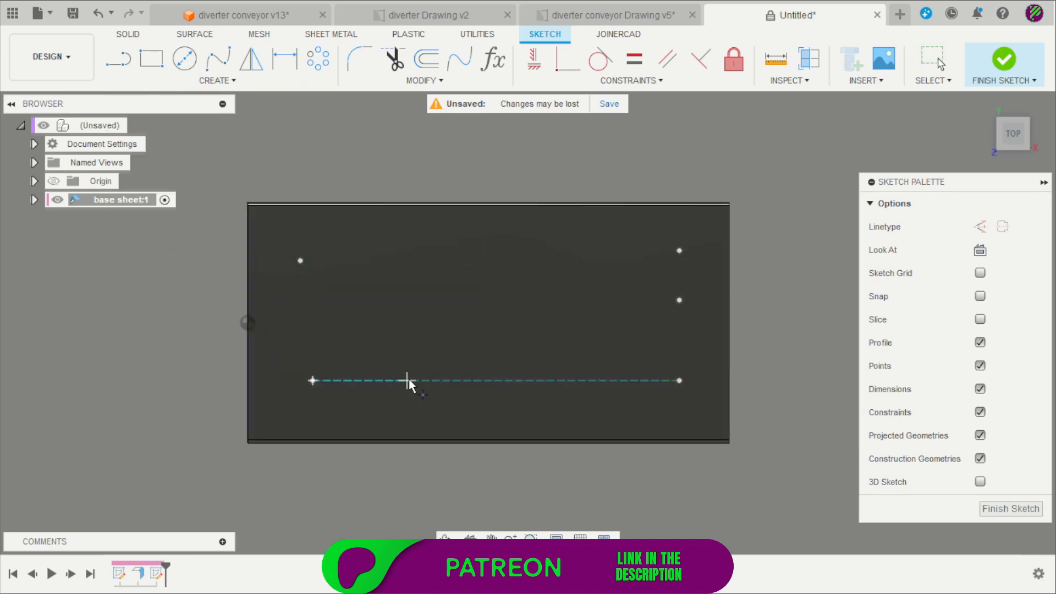
key(Escape)
scroll(462, 318, down, 1)
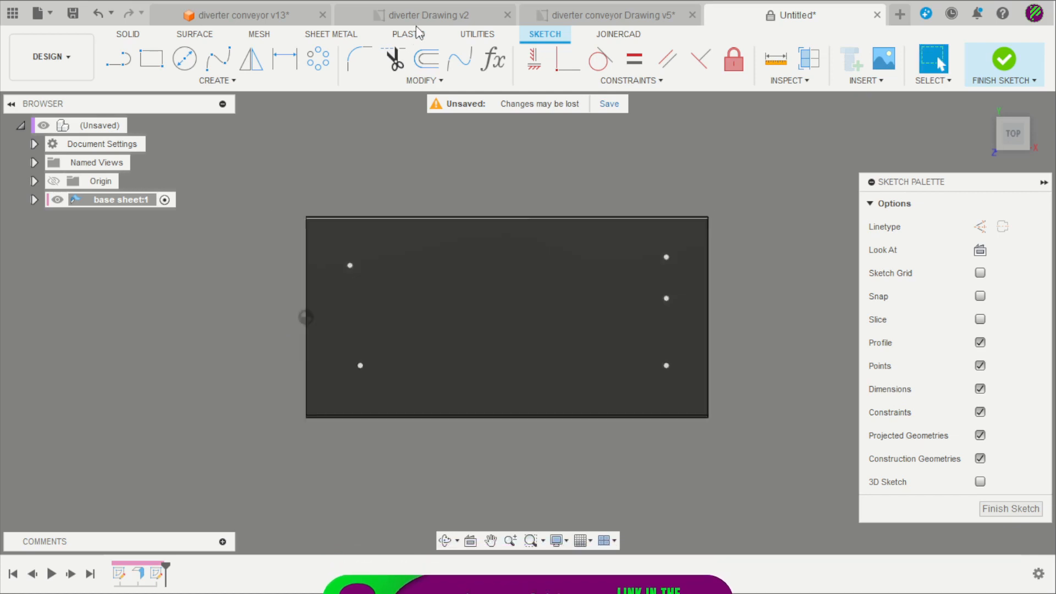
Dimension the lower-left sketch point 40 mm from the plate's lower edge
scroll(394, 292, up, 1)
key(d)
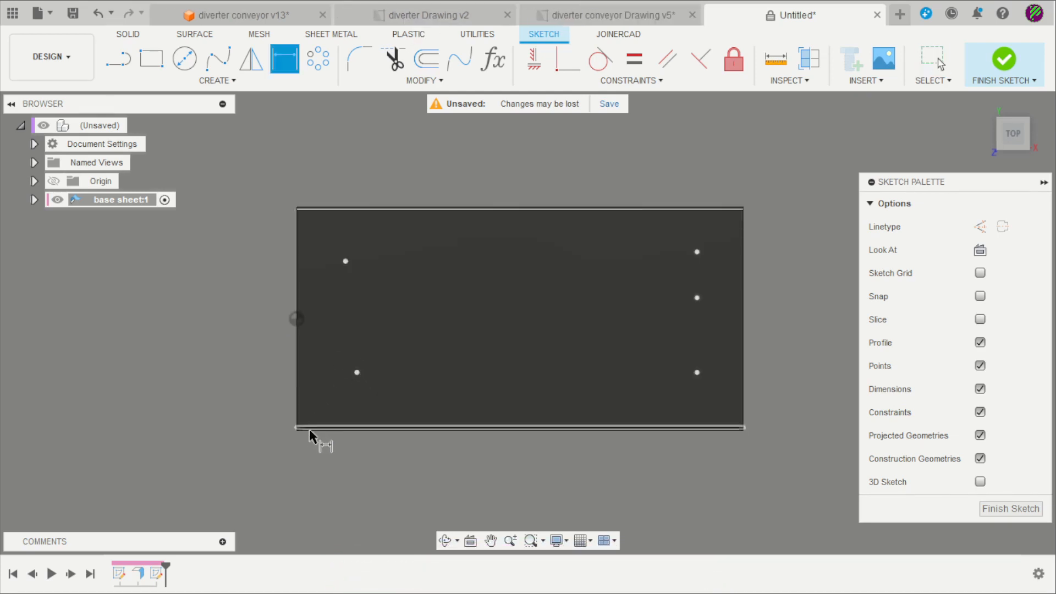
scroll(308, 432, up, 3)
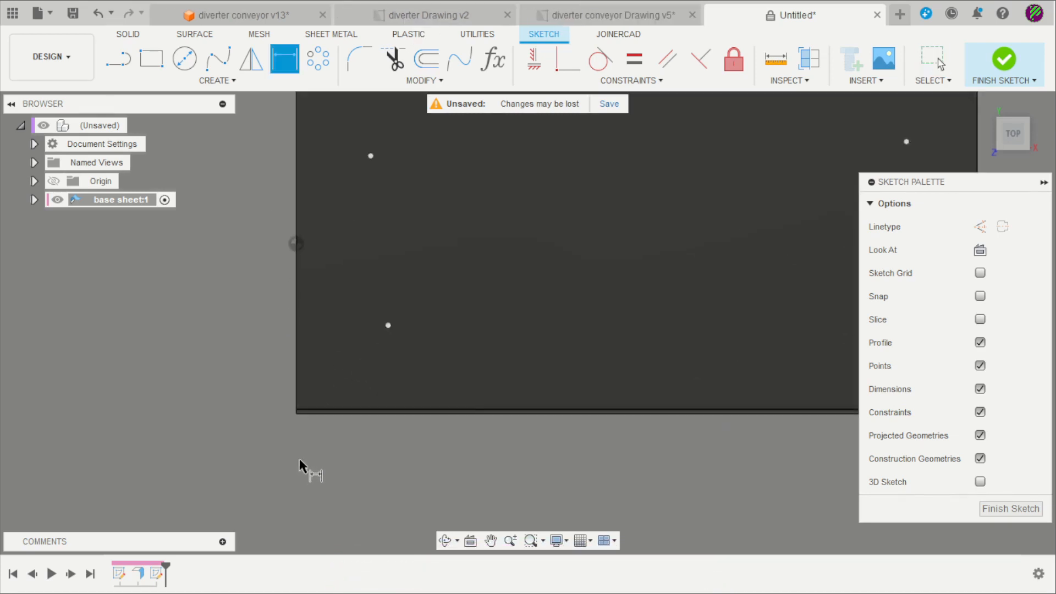
click(320, 408)
click(406, 298)
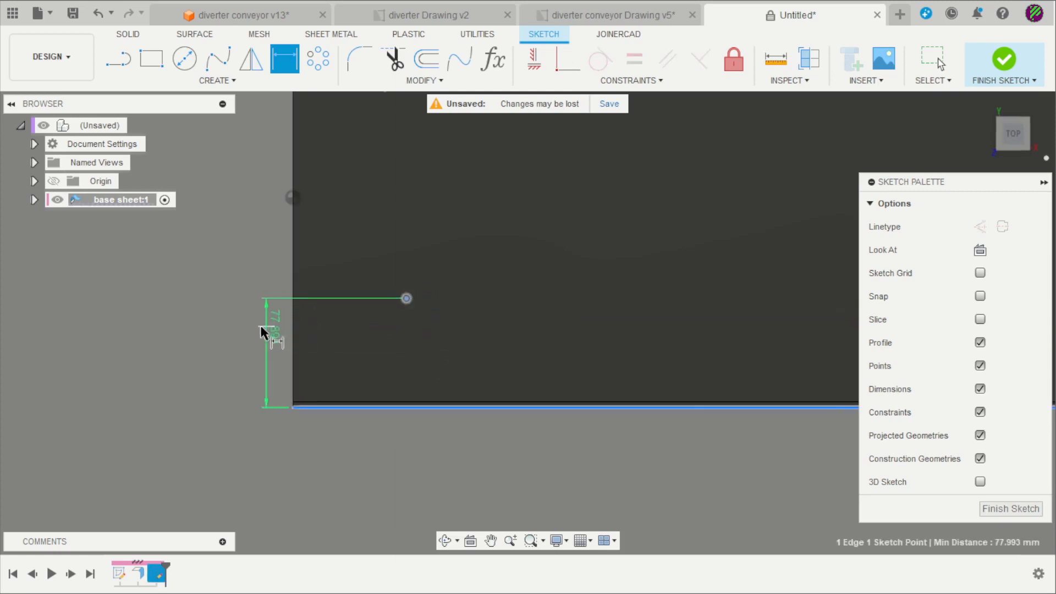
click(228, 330)
key(Return)
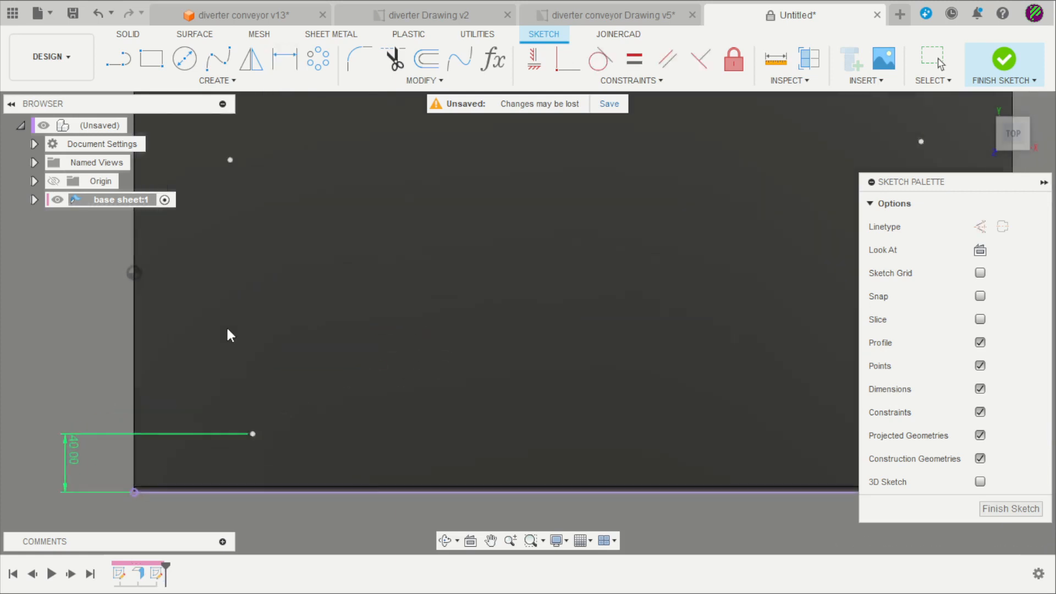
Dimension the lower-left sketch point 50 mm from the plate's left edge
scroll(313, 317, down, 3)
scroll(251, 389, up, 3)
click(194, 360)
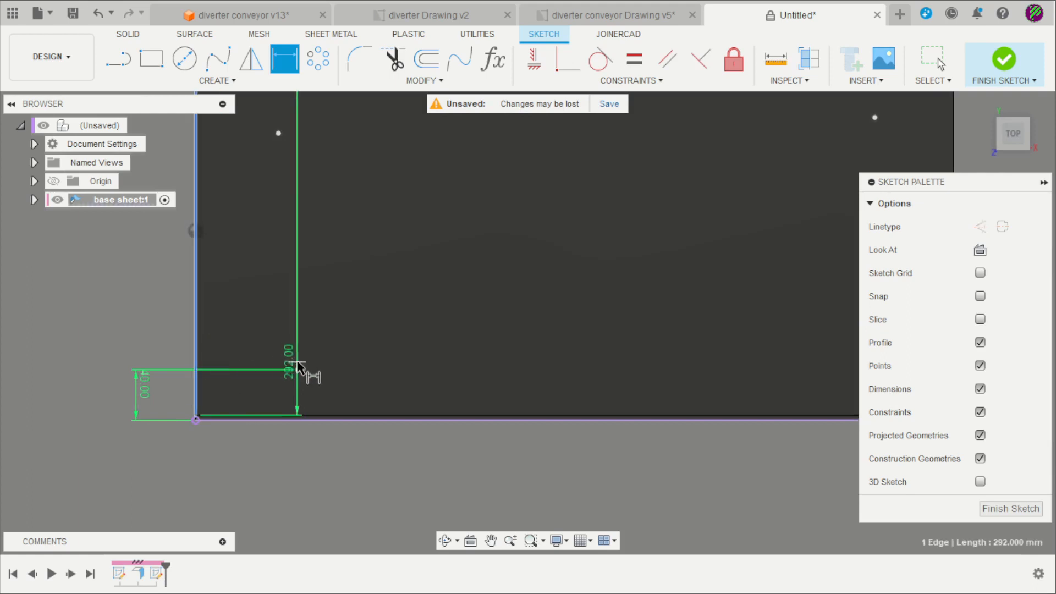
click(298, 370)
click(267, 483)
text(50)
key(Return)
scroll(265, 441, down, 5)
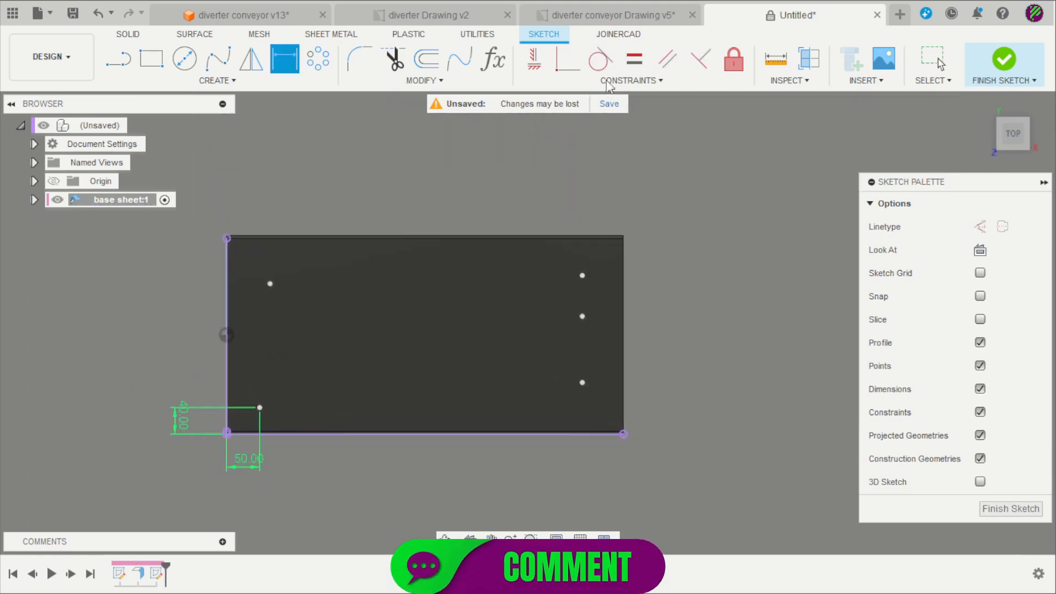
key(Escape)
Align the upper-left sketch point vertically with the lower-left point using a Horizontal/Vertical constraint
click(605, 22)
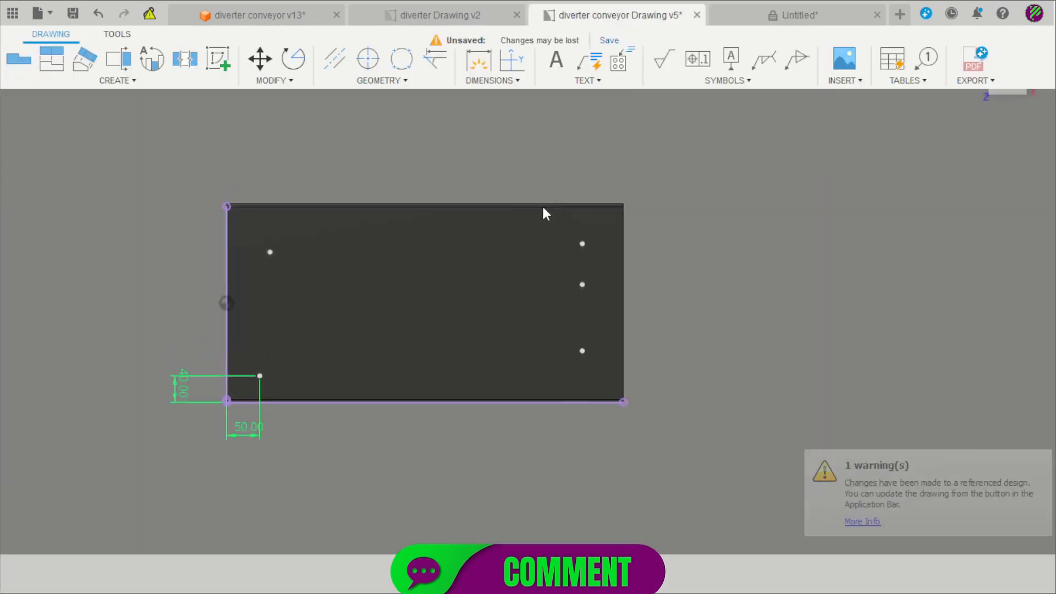
scroll(209, 281, down, 2)
scroll(229, 285, up, 3)
click(534, 58)
click(314, 280)
click(302, 429)
key(Escape)
Dimension the upper-left point 40 mm from the plate's upper edge, linking the value to the lower-left point's 40 mm dimension
key(d)
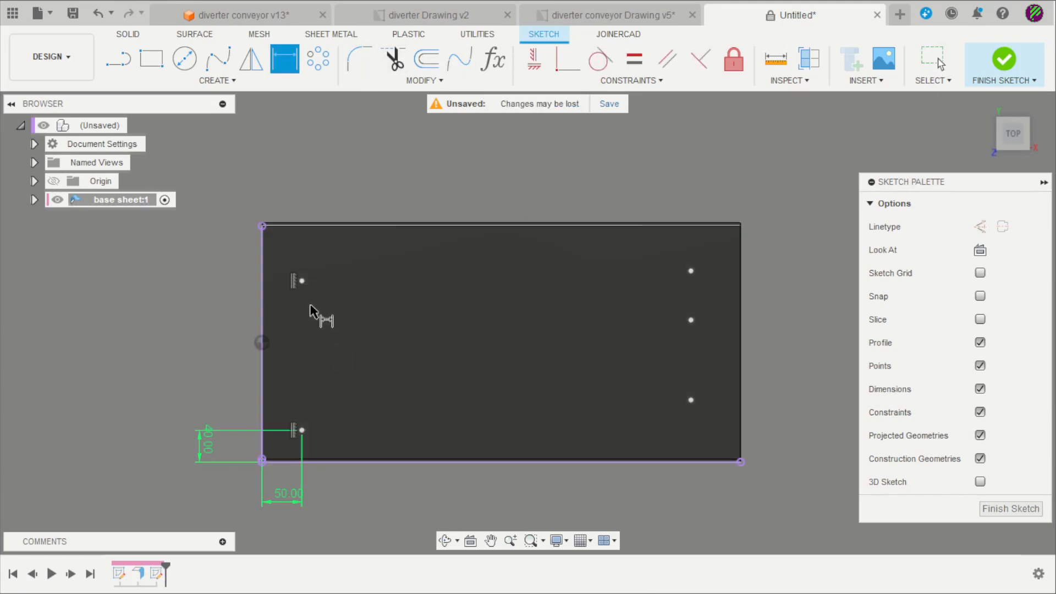
click(308, 223)
click(302, 281)
click(223, 257)
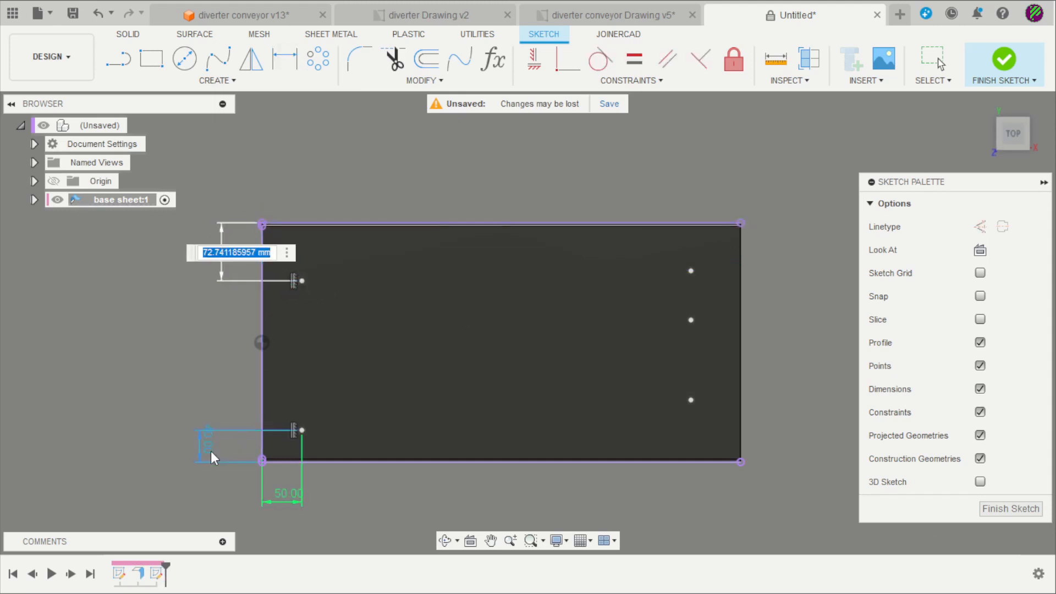
text(40)
key(Return)
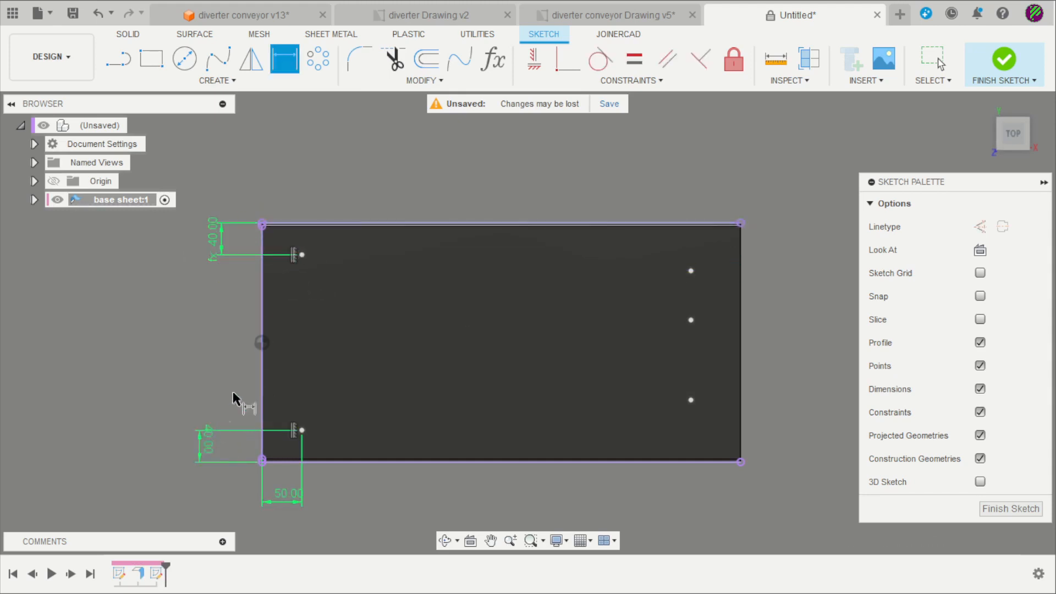
Align the upper-right sketch point horizontally with the upper-left point using a Horizontal/Vertical constraint
scroll(232, 385, down, 3)
scroll(287, 368, up, 1)
key(Escape)
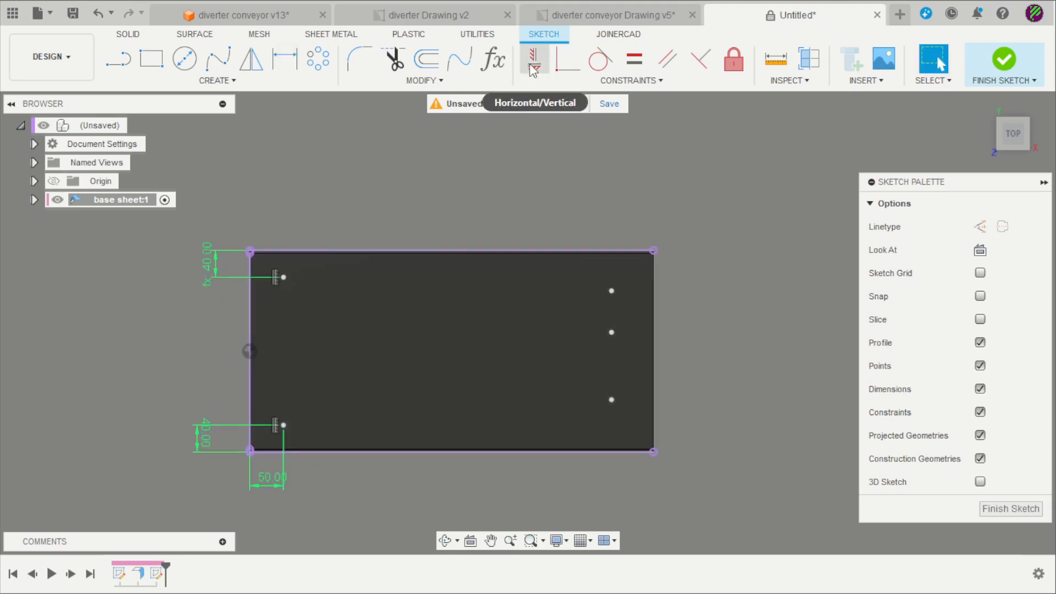
click(532, 65)
click(283, 277)
click(612, 291)
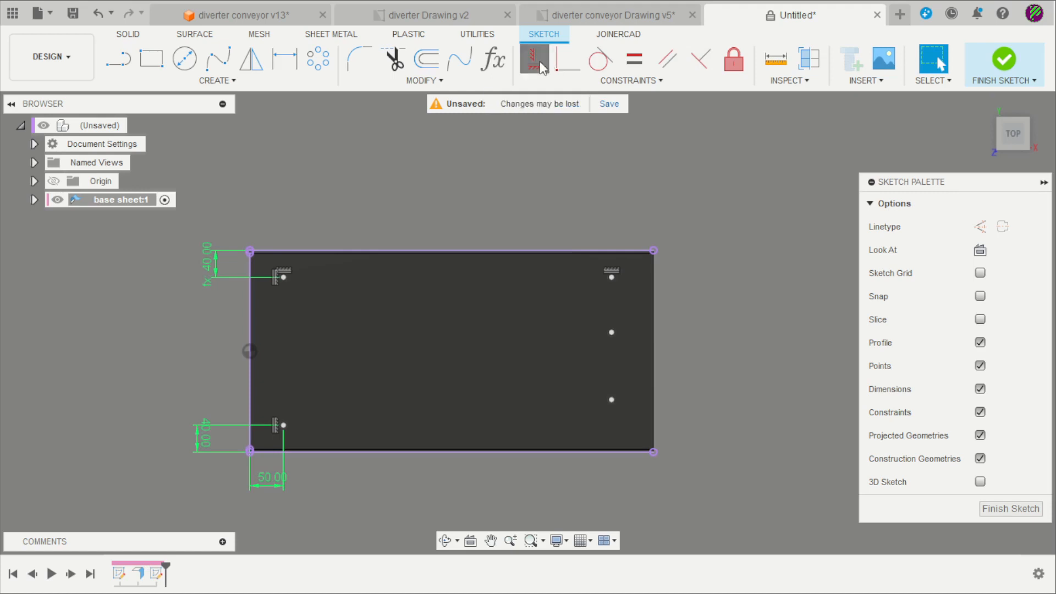
Constrain the three points near the plate's right end to line up vertically
click(611, 277)
click(611, 332)
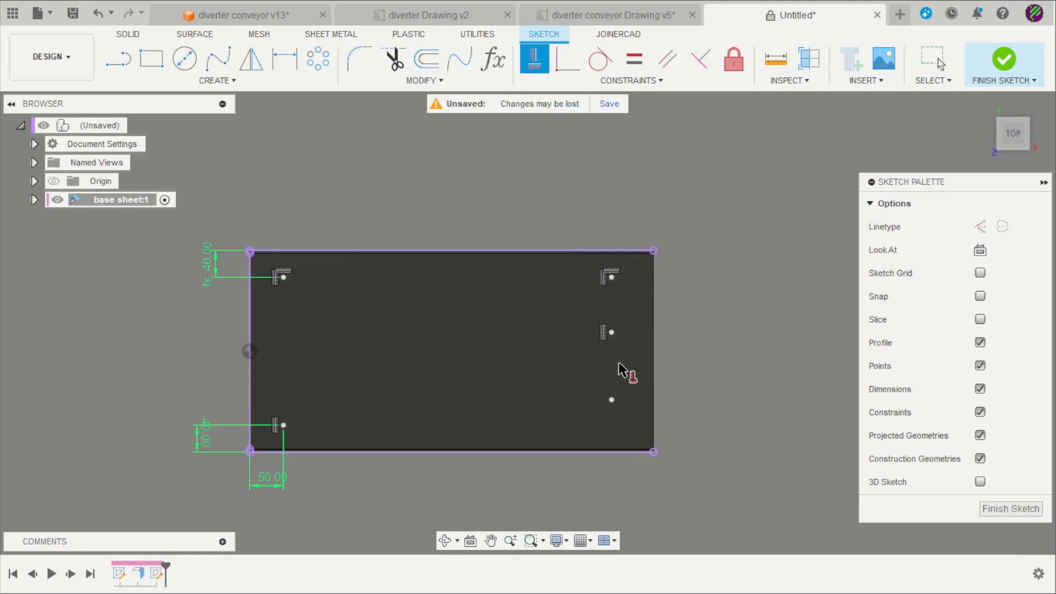
click(611, 333)
click(612, 400)
Constrain the lower-right point horizontally to the lower-left point, and the middle point at the right end horizontally to the origin
click(611, 401)
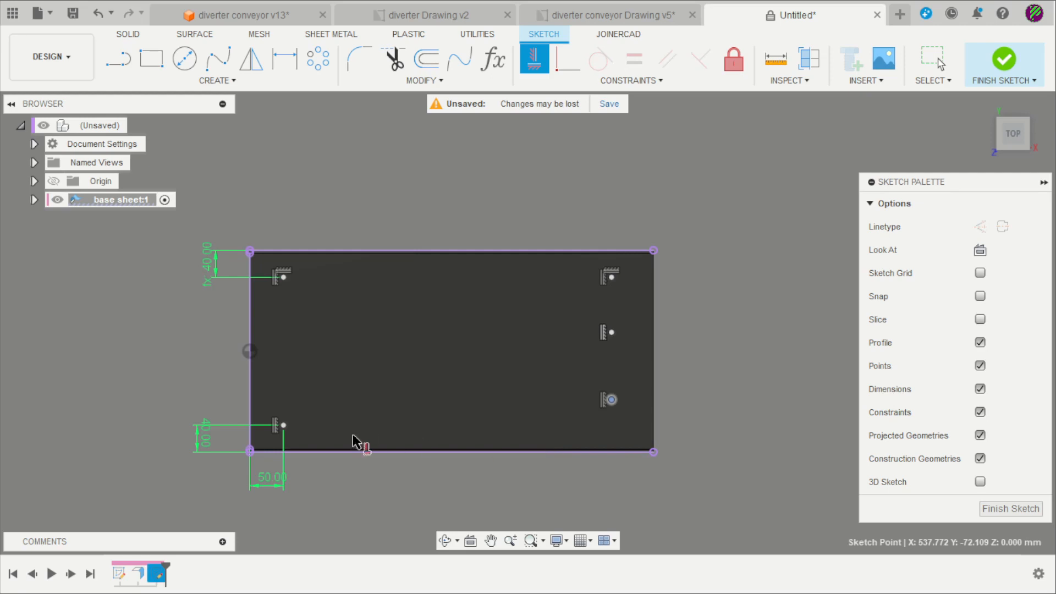
click(283, 425)
scroll(489, 488, up, 1)
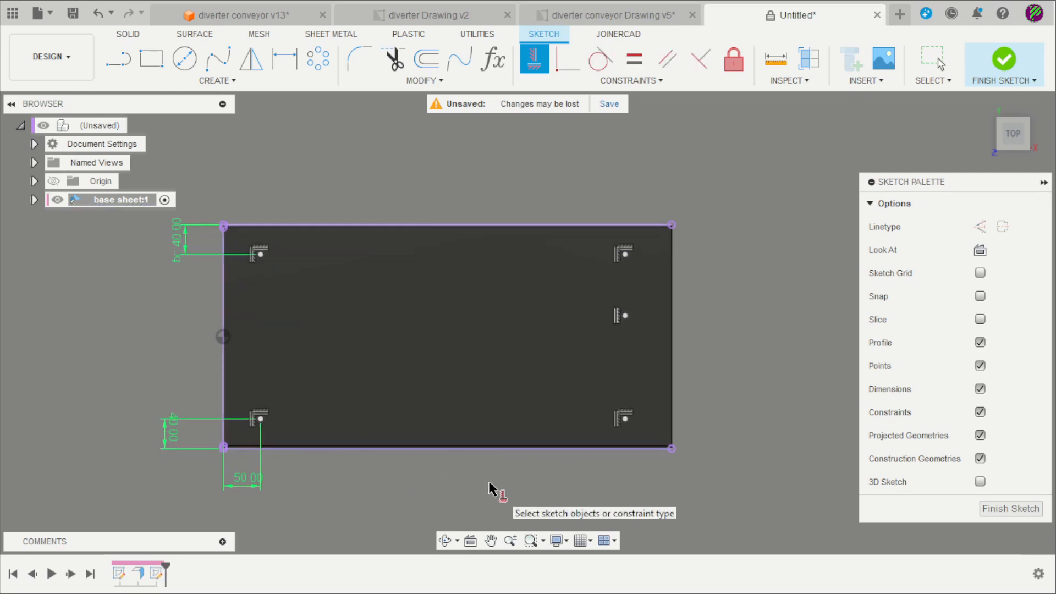
click(624, 317)
click(225, 337)
key(Escape)
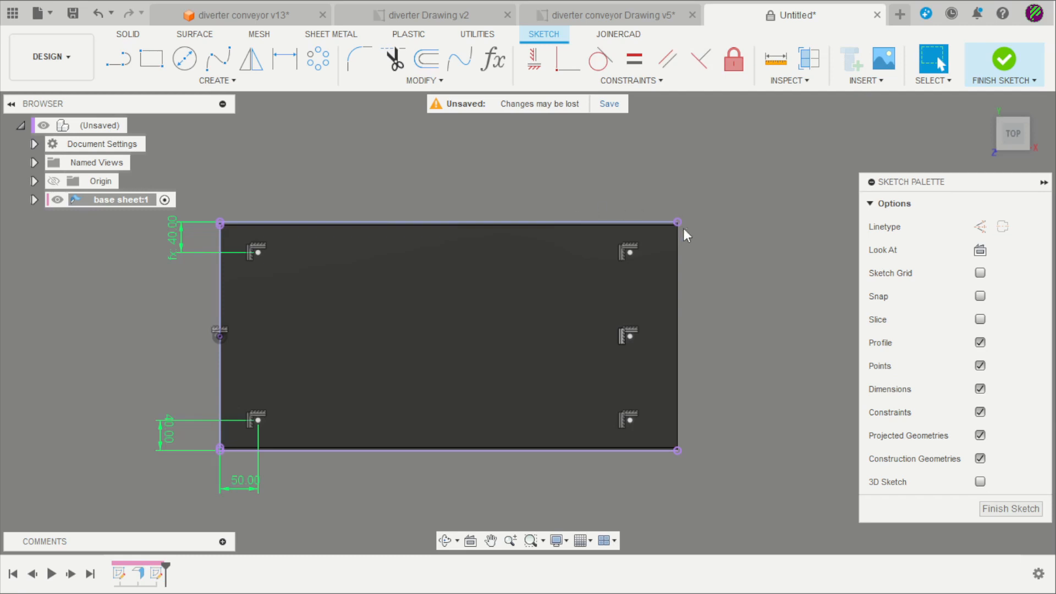
Dimension the upper-right point 30 mm from the plate's right edge and finish the sketch
key(d)
click(678, 272)
click(628, 255)
click(644, 177)
text(50)
key(Return)
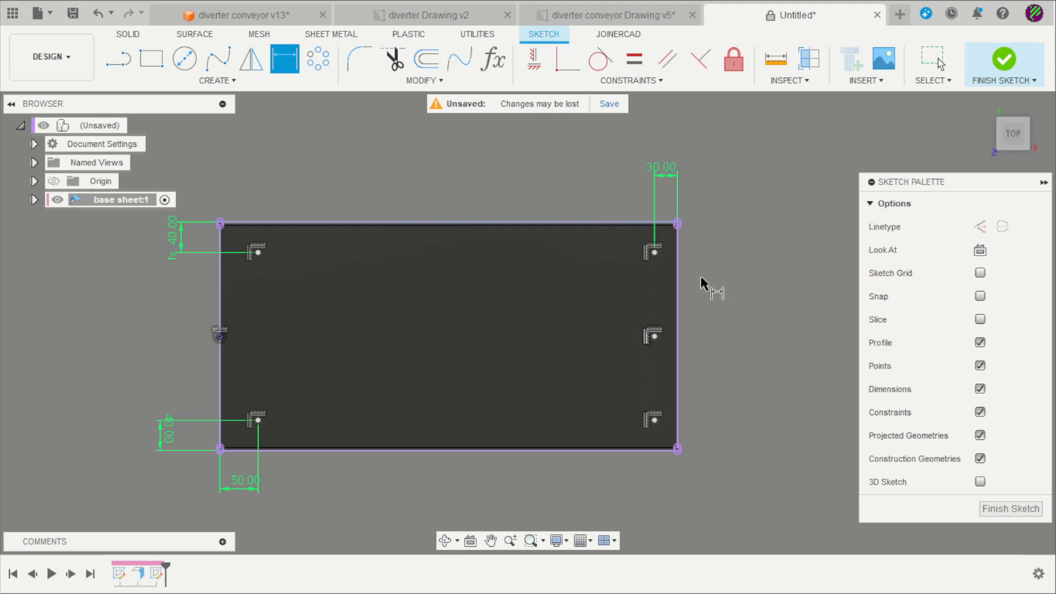
scroll(701, 276, up, 1)
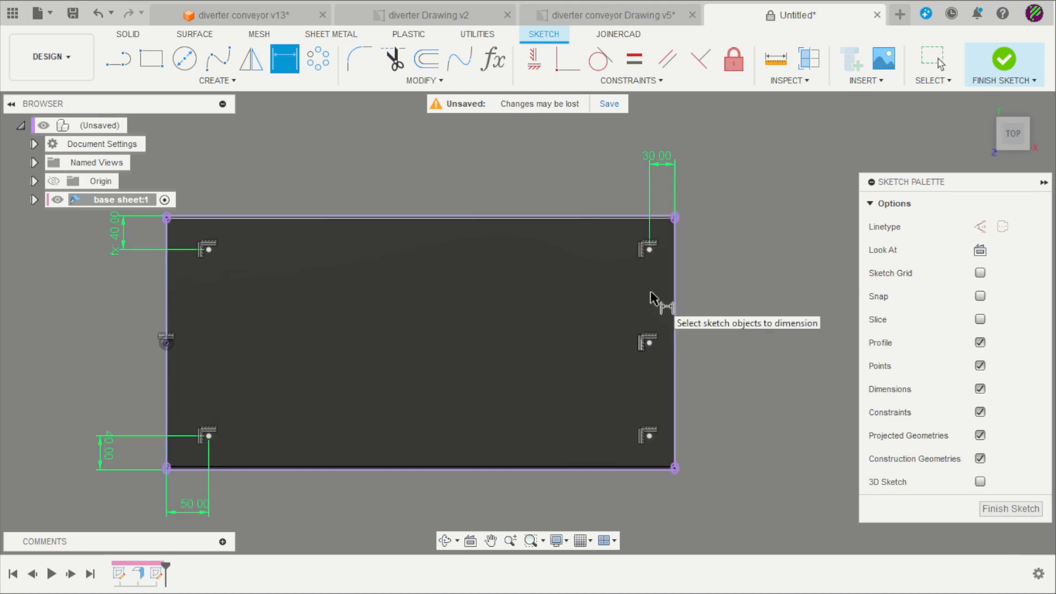
key(Escape)
click(1005, 73)
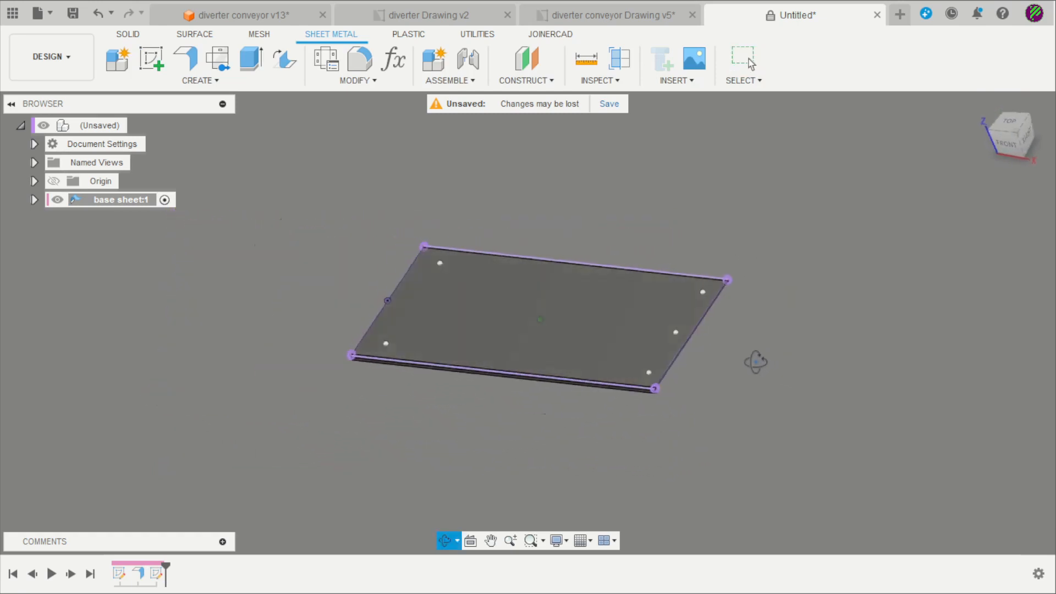
Start a solid Hole feature placed on all five sketch points of the plate
click(128, 34)
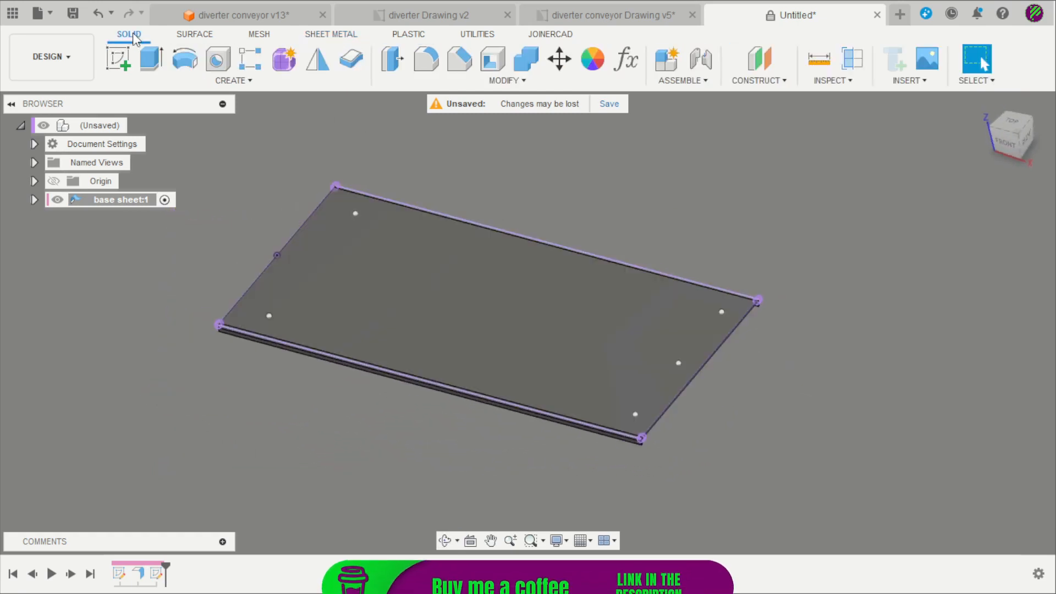
click(219, 58)
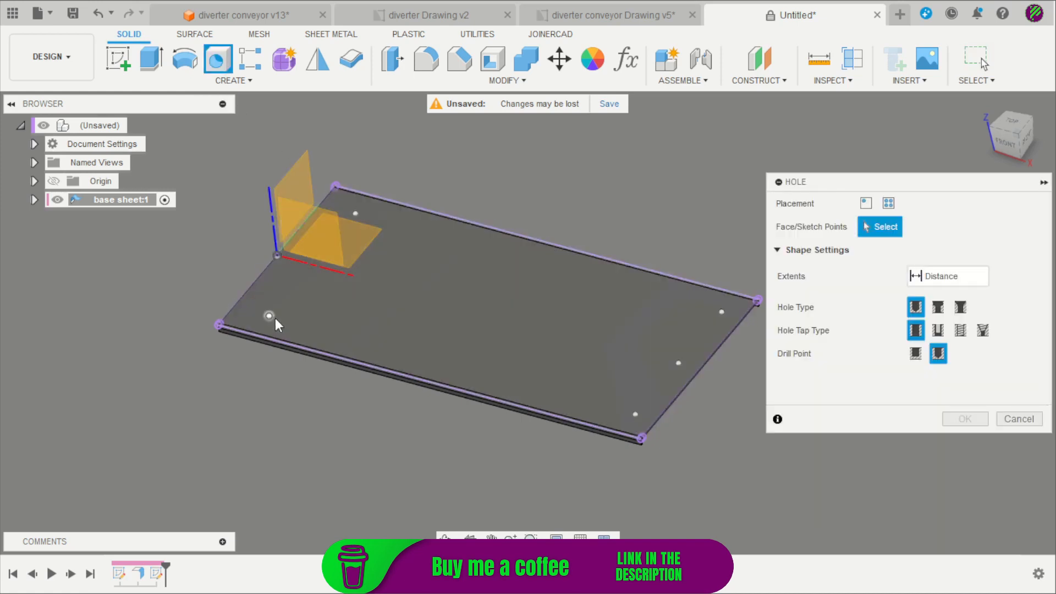
click(271, 315)
click(356, 214)
click(722, 312)
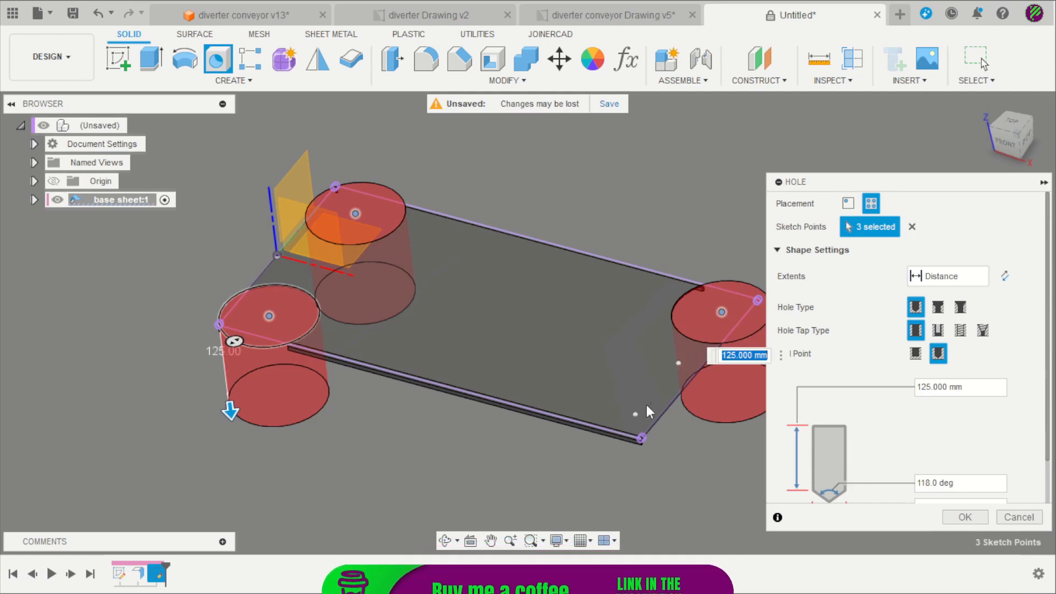
click(635, 414)
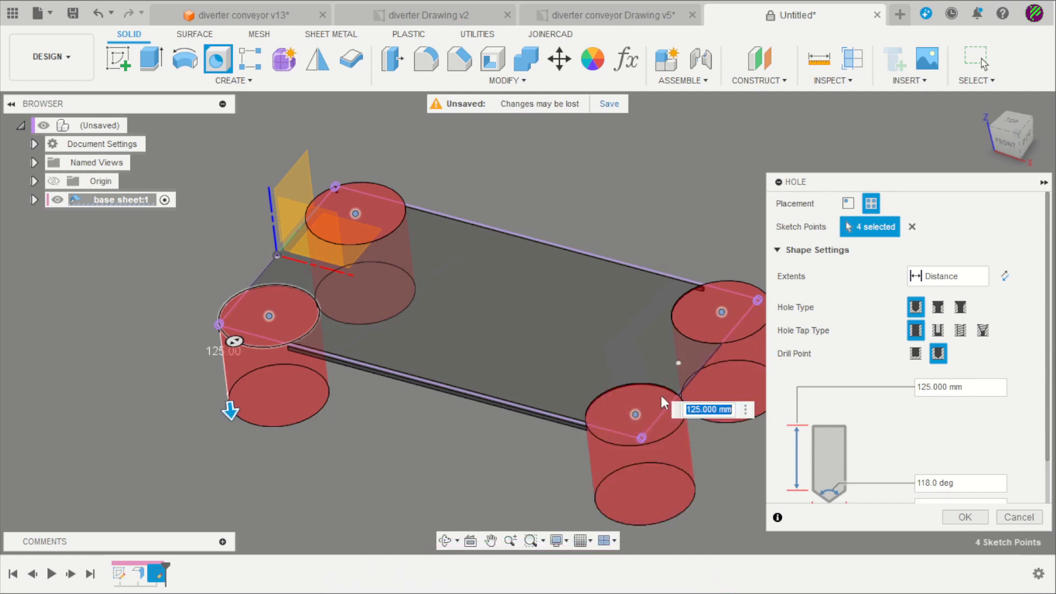
click(678, 364)
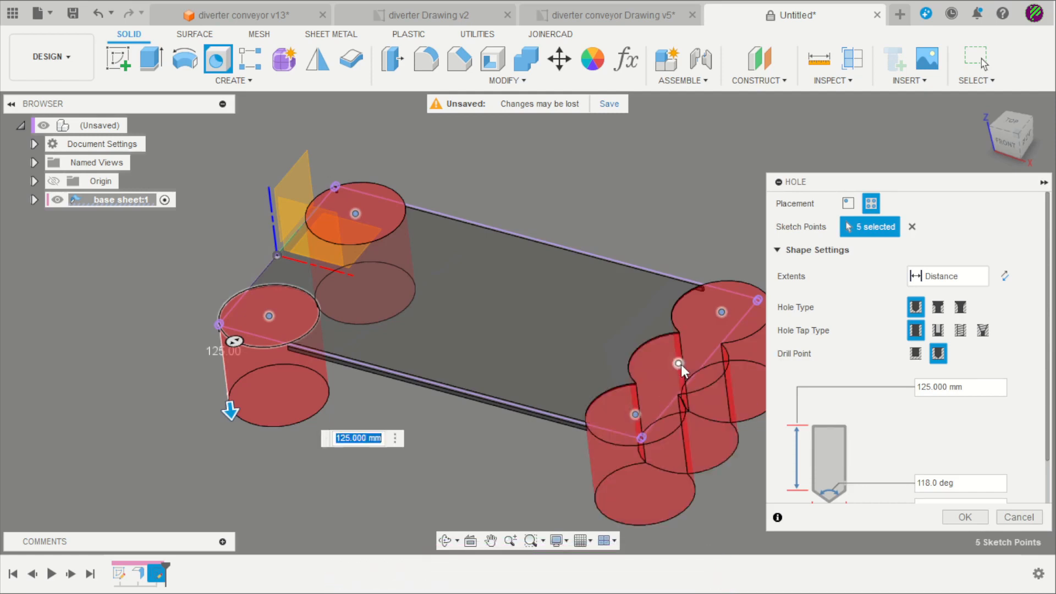
Make the five plate holes countersunk with an 8 mm countersink diameter and a 6 mm hole diameter, and create them
click(960, 308)
scroll(821, 340, down, 2)
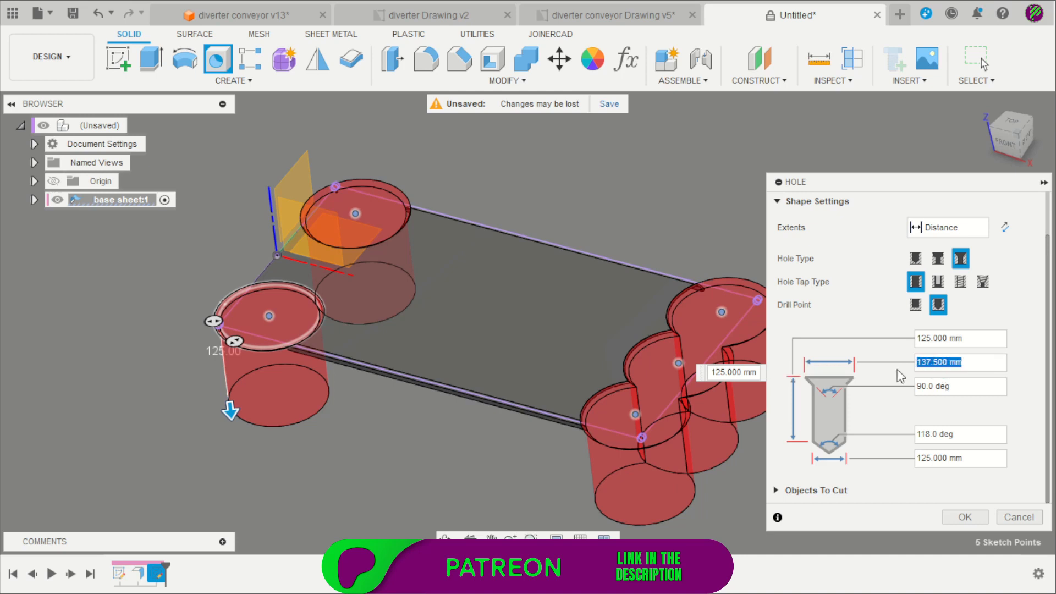
text(8)
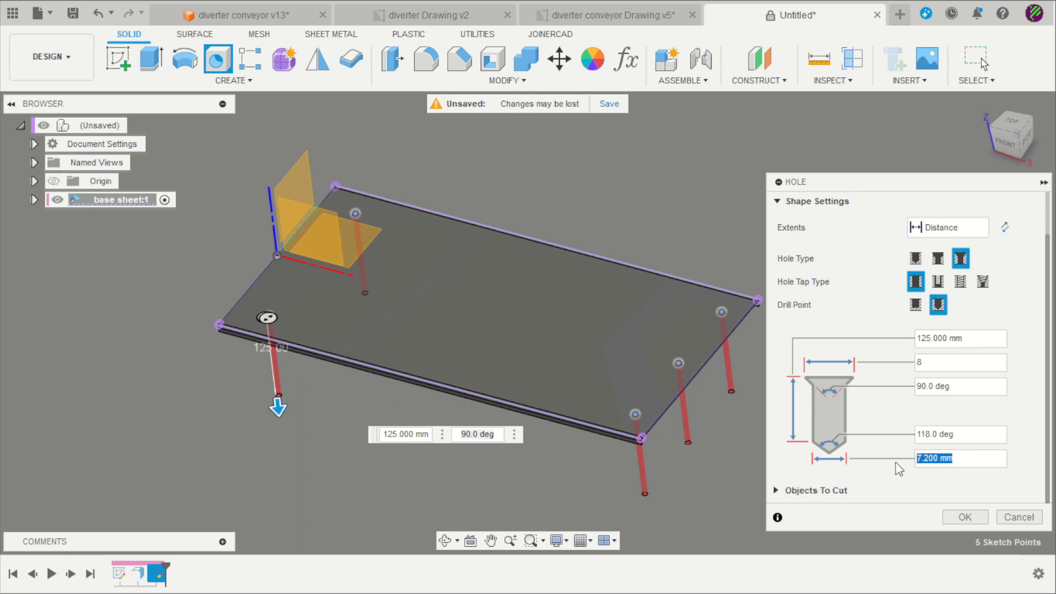
scroll(644, 440, up, 5)
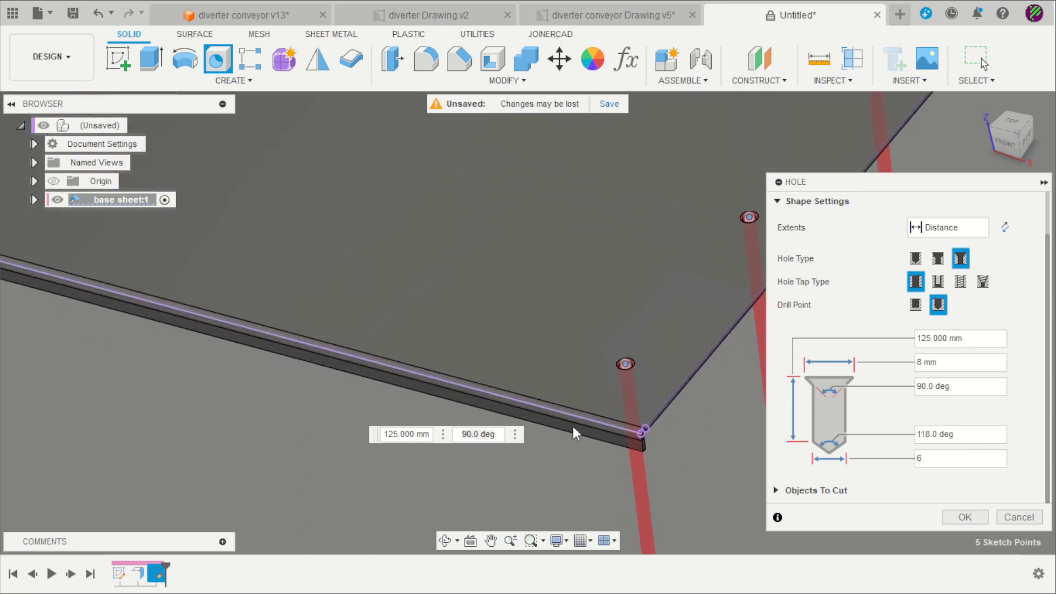
scroll(652, 377, up, 4)
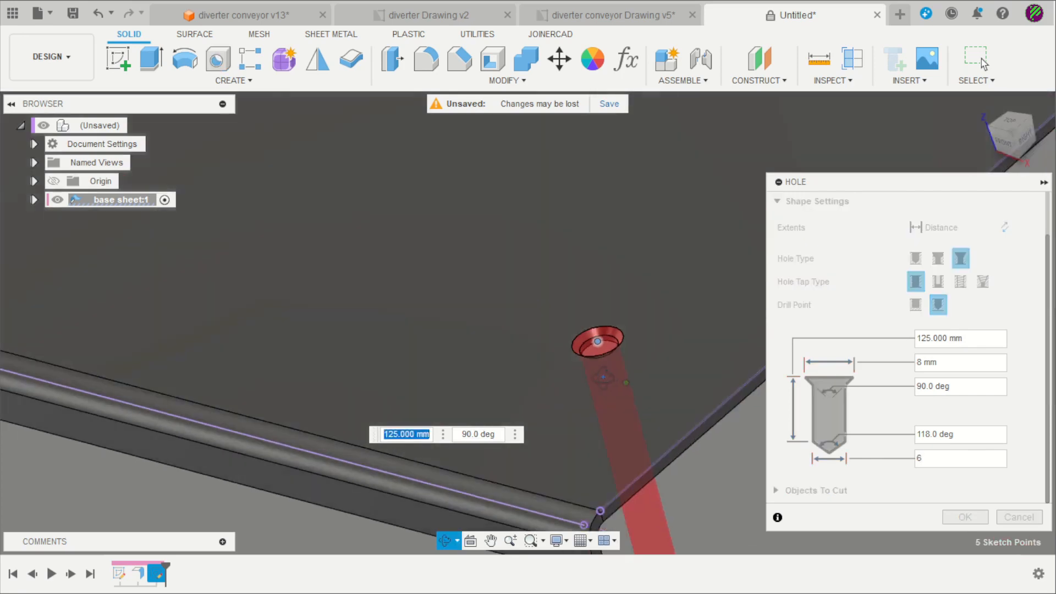
click(977, 519)
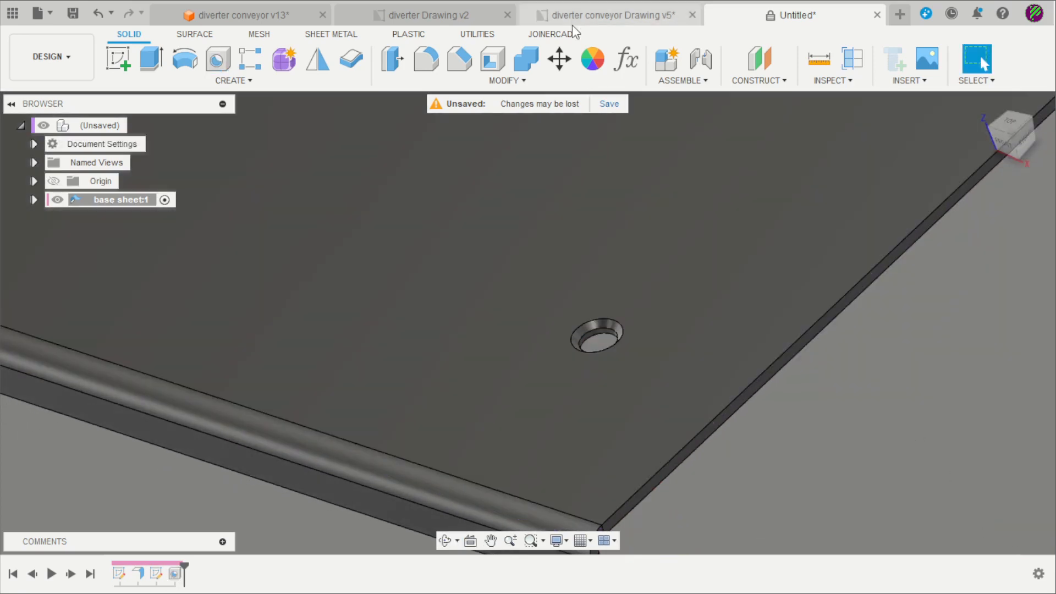
Check the conveyor drawing, activate the top-level assembly and create an internal standard component named "block"
click(575, 21)
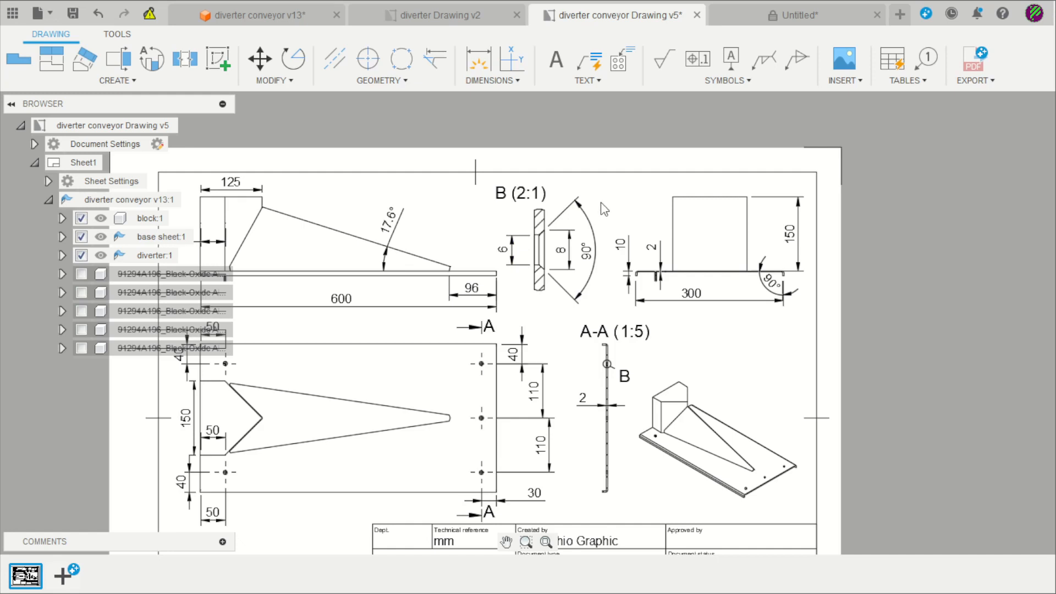
click(795, 15)
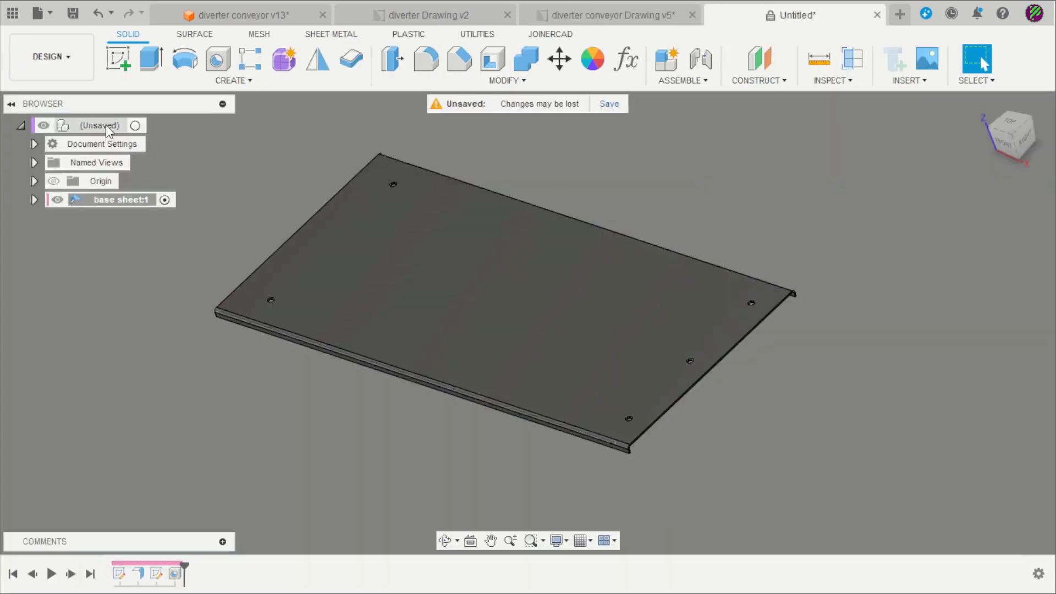
click(138, 125)
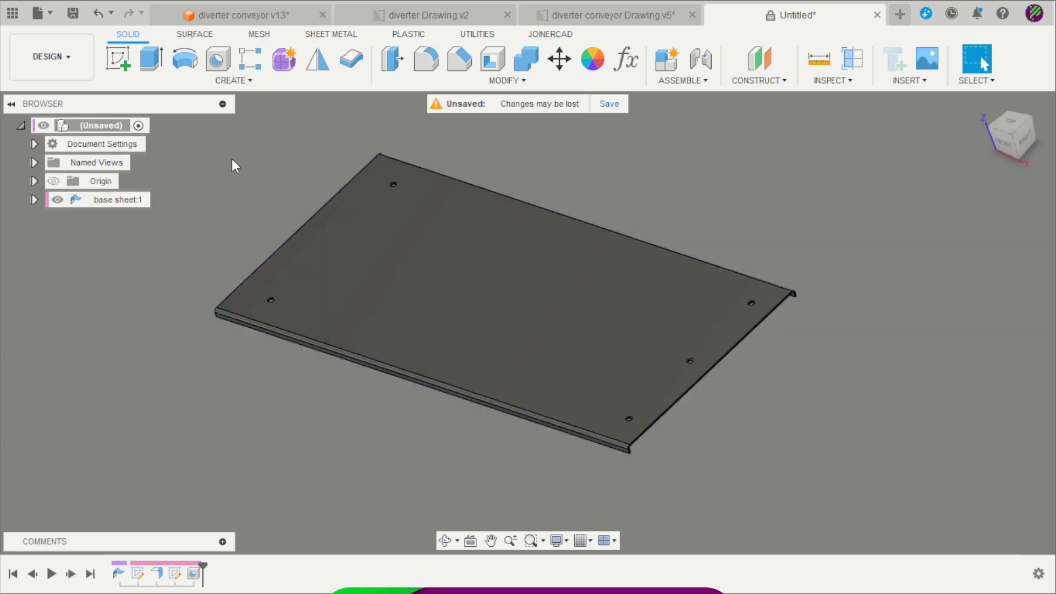
click(676, 63)
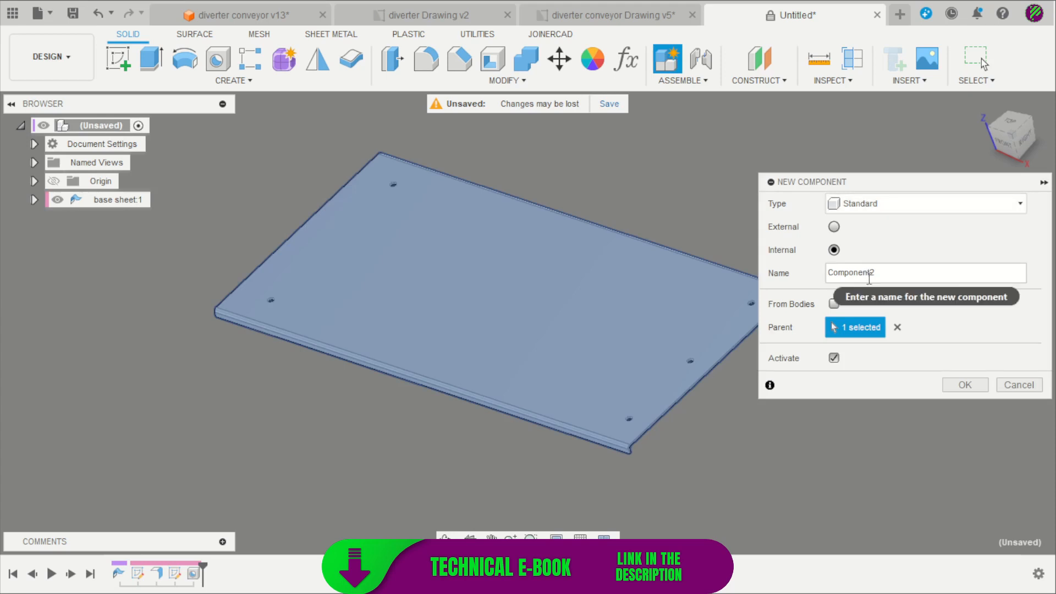
click(792, 278)
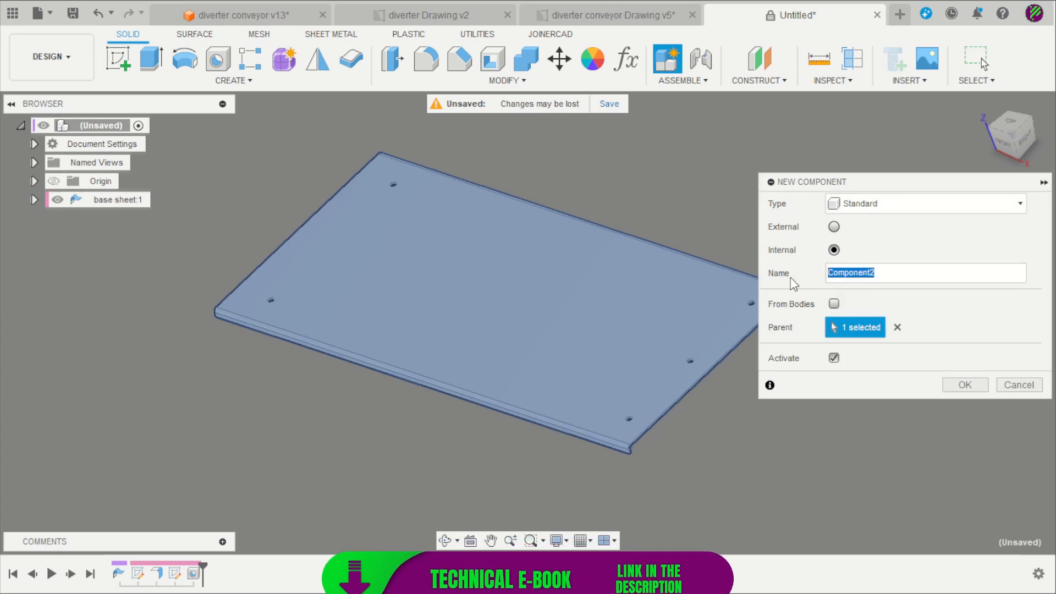
text(block)
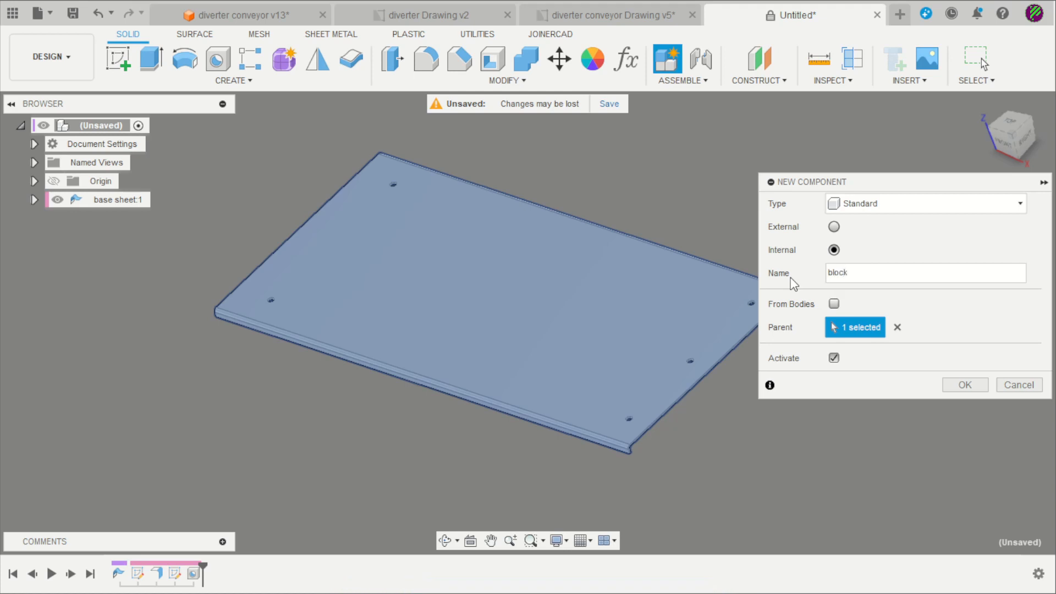
click(965, 385)
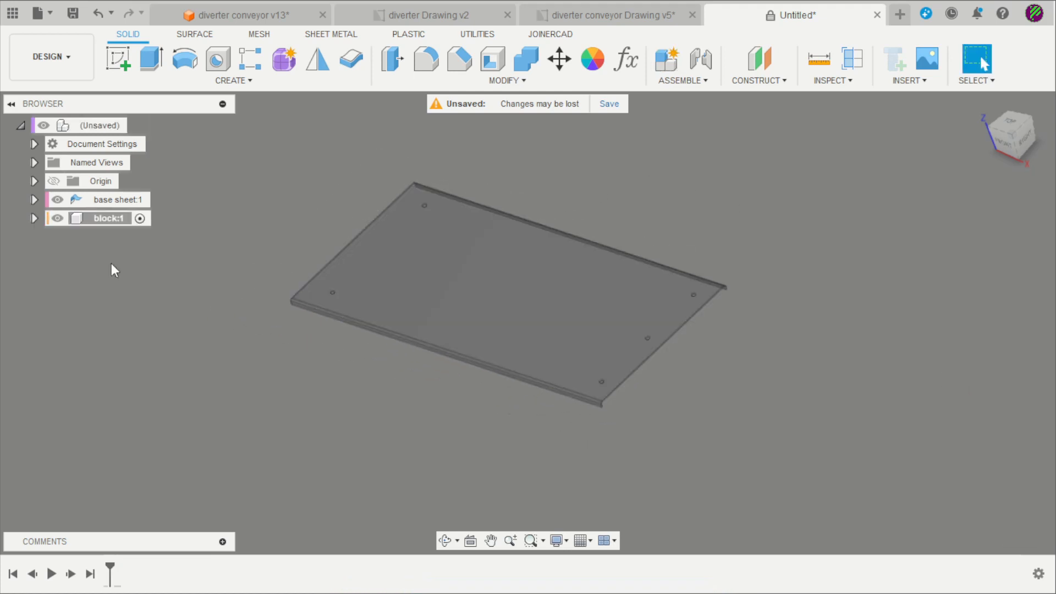
Hide the base sheet component and start a sketch for the block on the horizontal XY plane
click(58, 201)
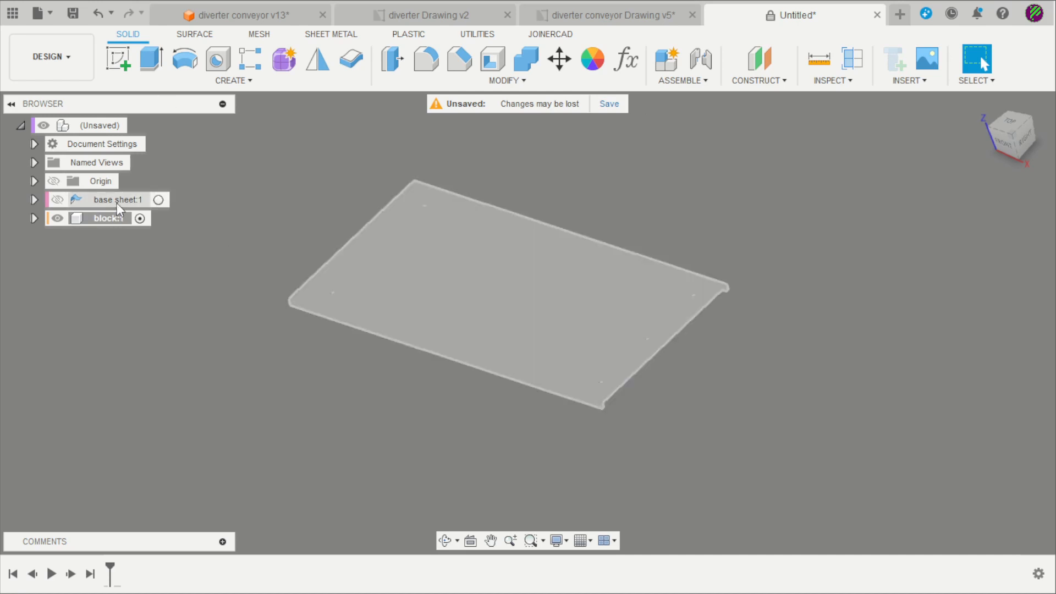
right_click(117, 203)
click(81, 239)
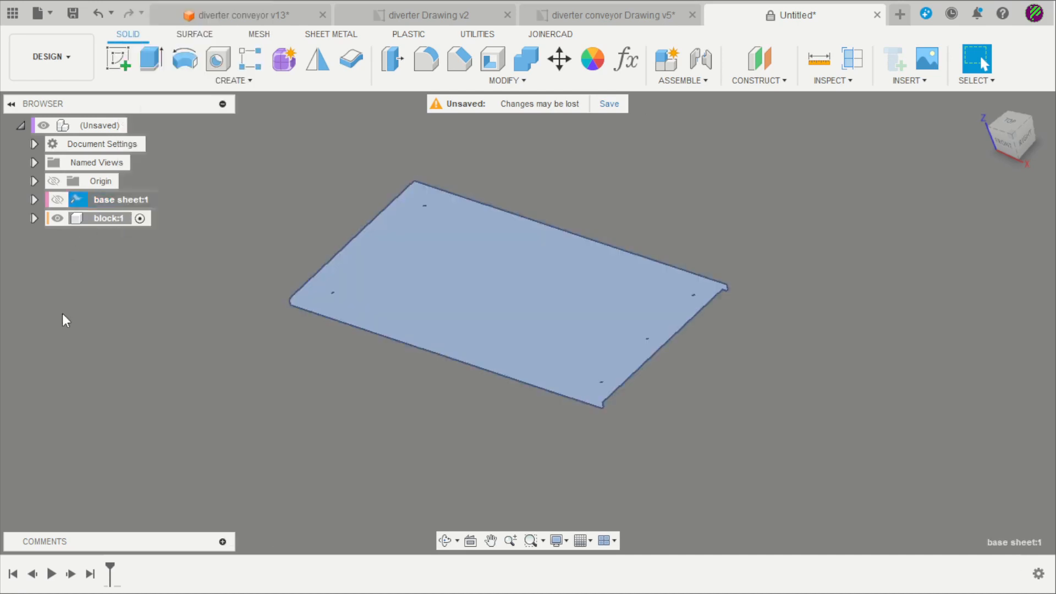
click(61, 311)
click(115, 58)
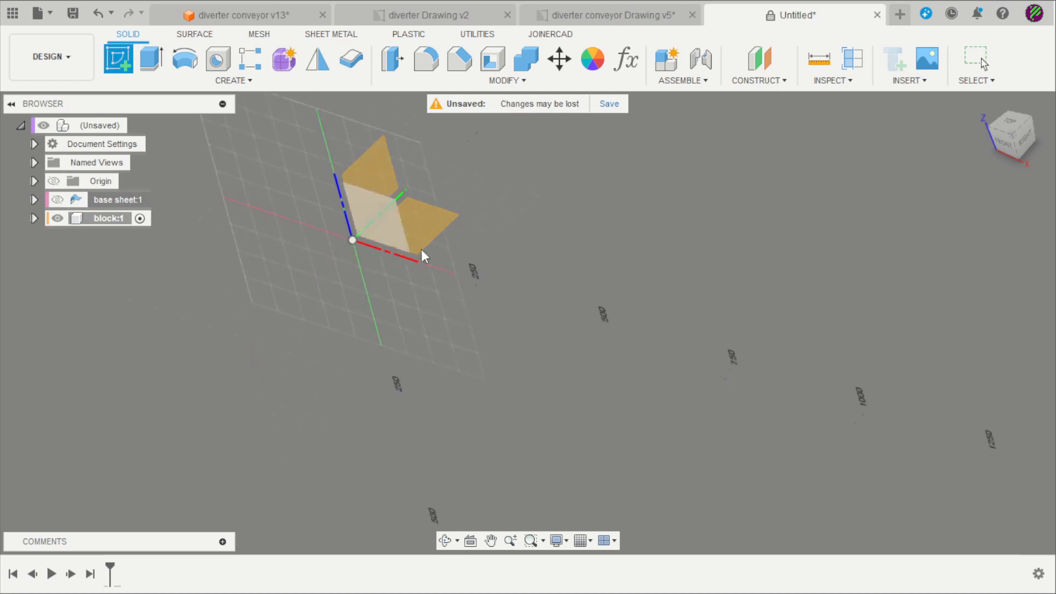
click(430, 233)
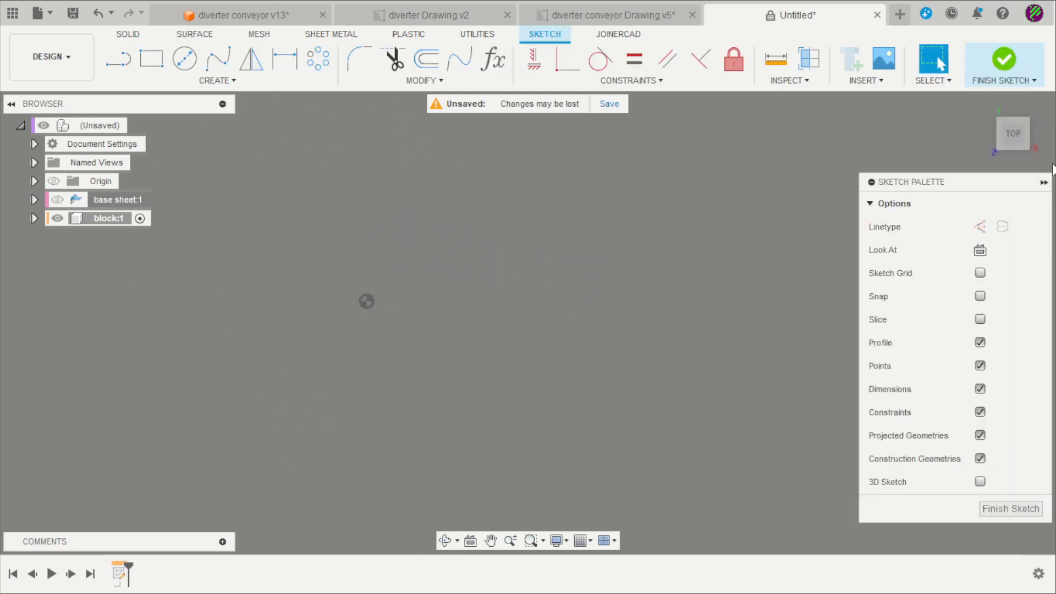
Draw an open five-line outline with a vertical left edge, parallel horizontal edges and two sloping edges meeting at a point on the right
key(l)
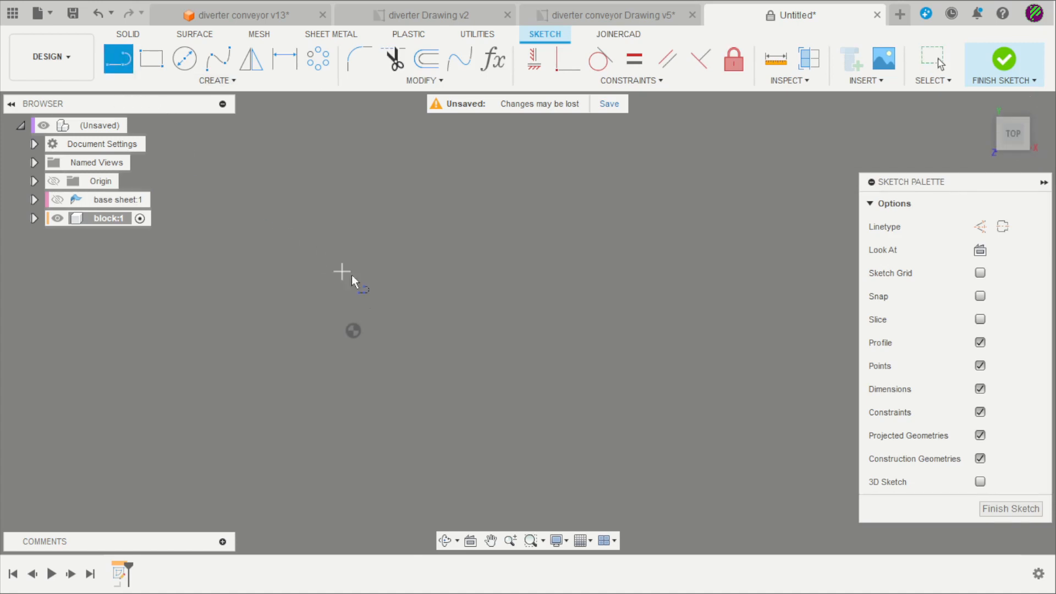
click(410, 265)
click(411, 453)
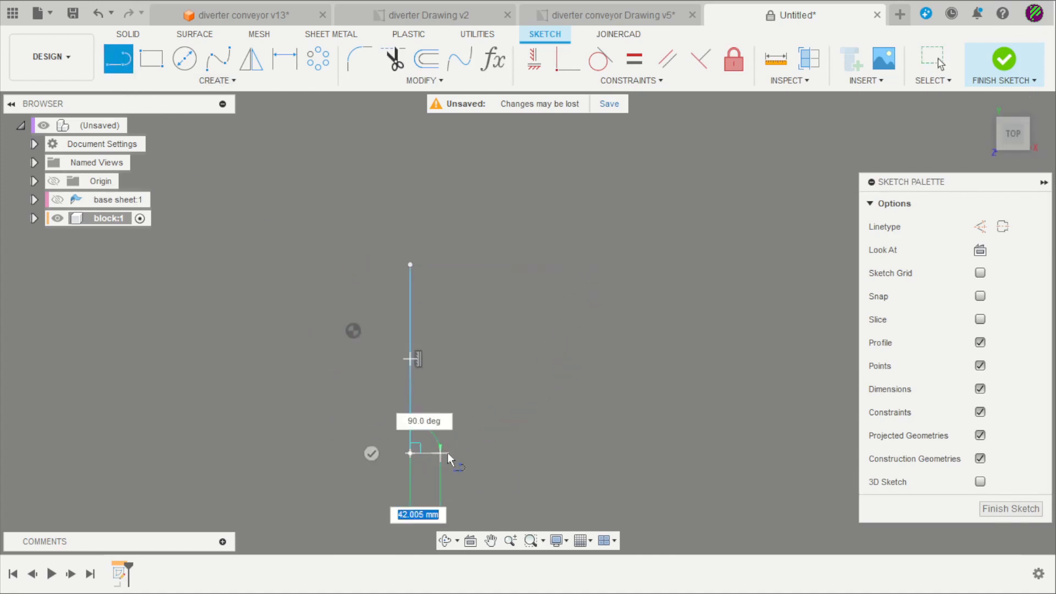
click(505, 453)
click(583, 358)
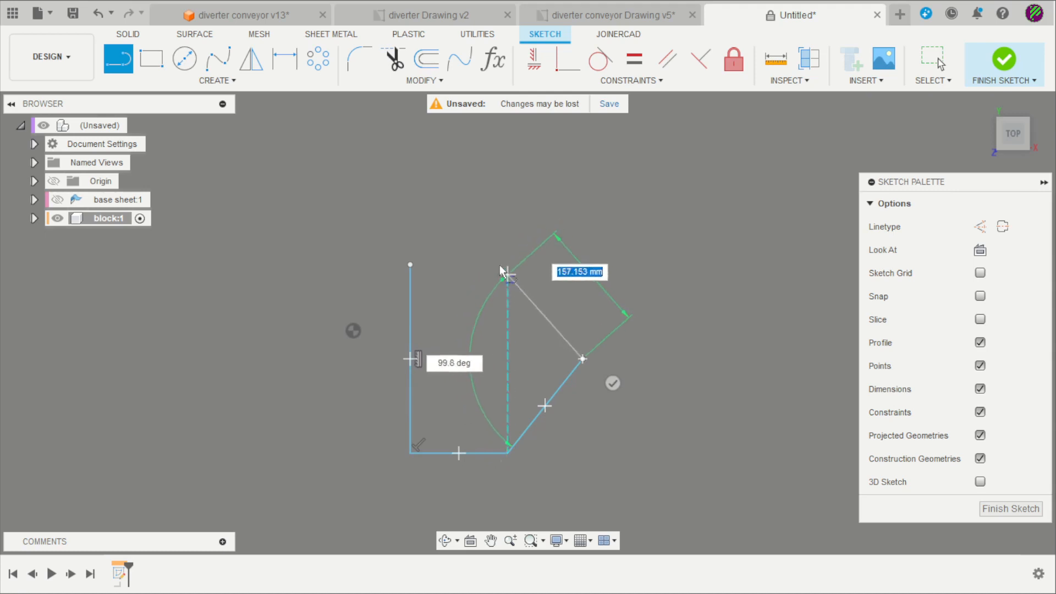
click(507, 238)
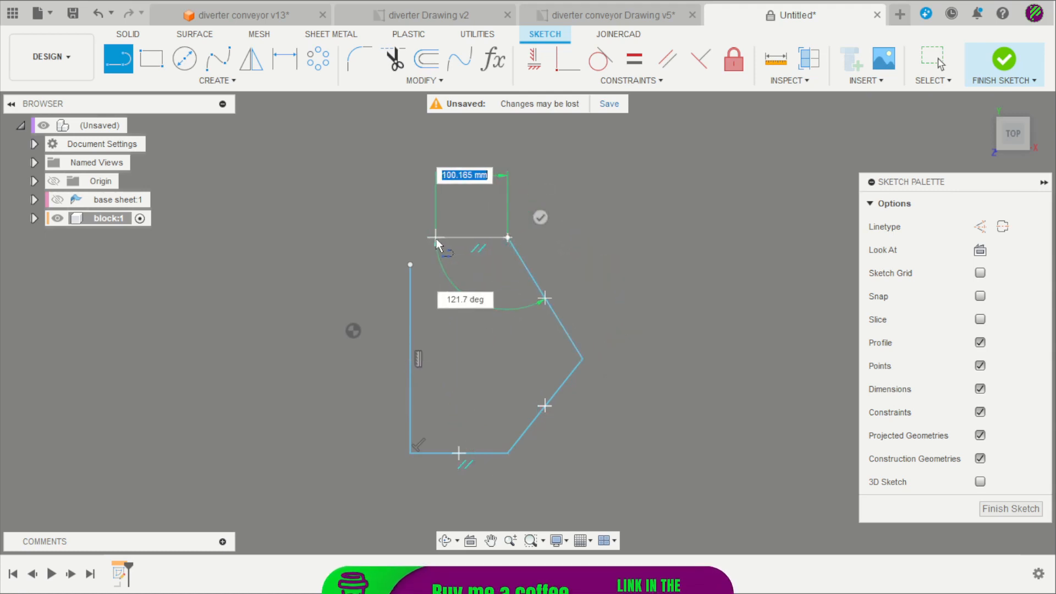
click(434, 238)
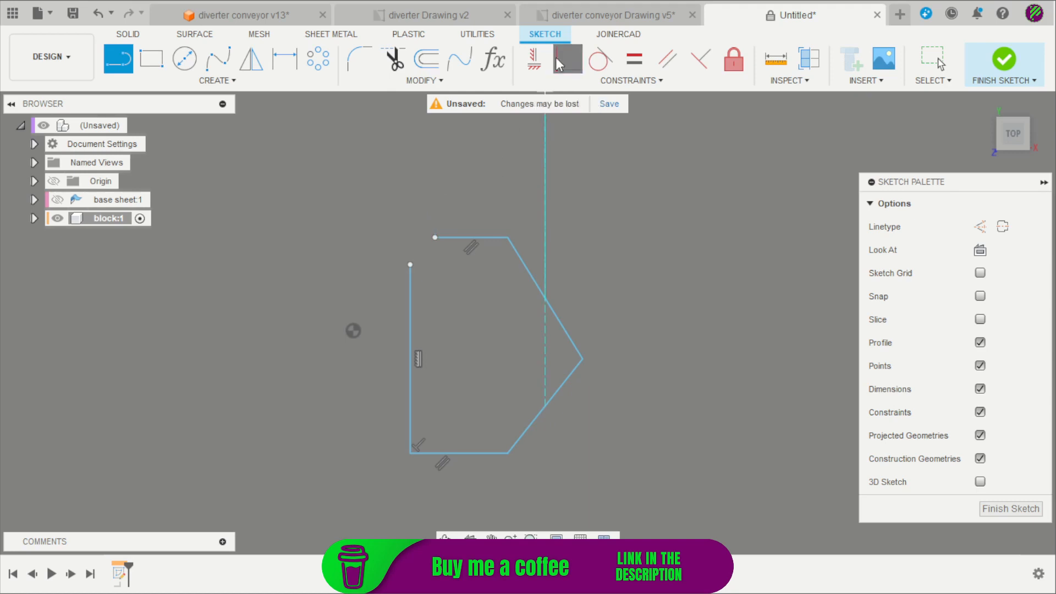
Close the outline by making the free ends of the upper horizontal edge and the vertical edge coincident
click(567, 59)
click(435, 238)
click(411, 265)
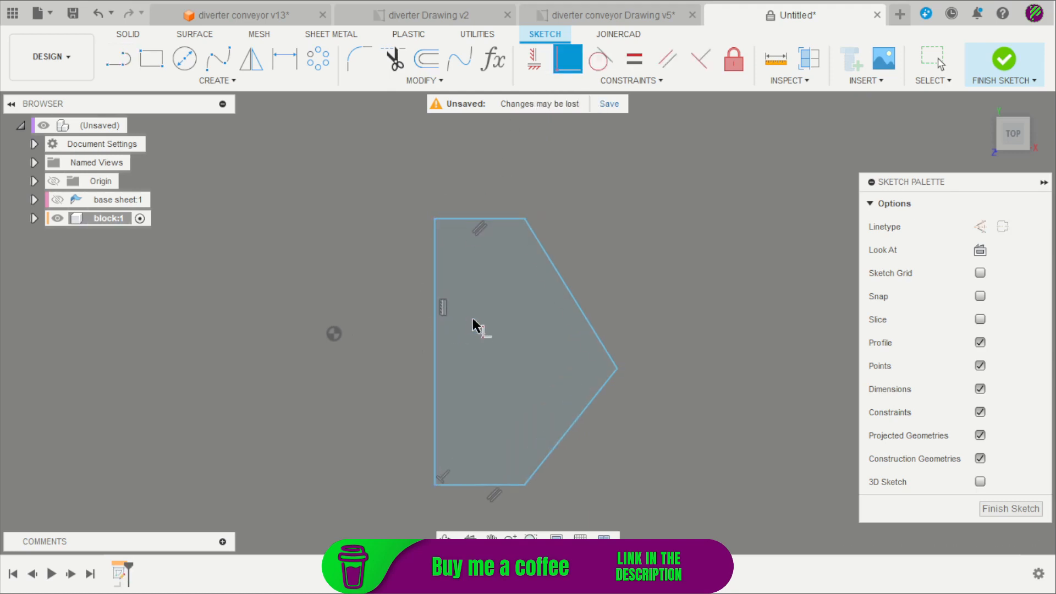
key(Escape)
Constrain the midpoint of the outline's vertical edge to the sketch origin
click(617, 83)
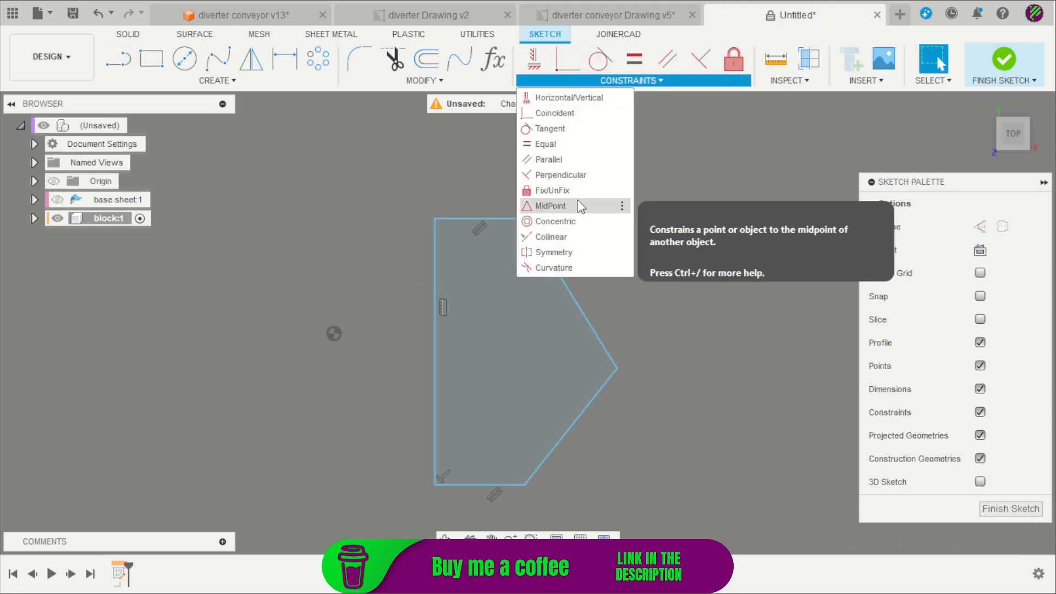
click(547, 205)
click(437, 295)
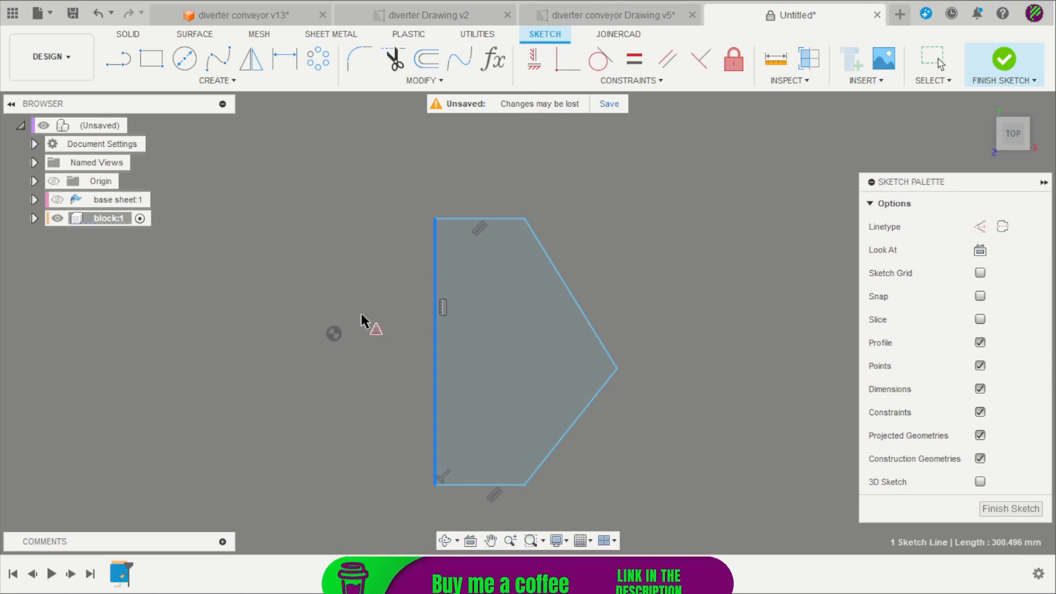
click(334, 334)
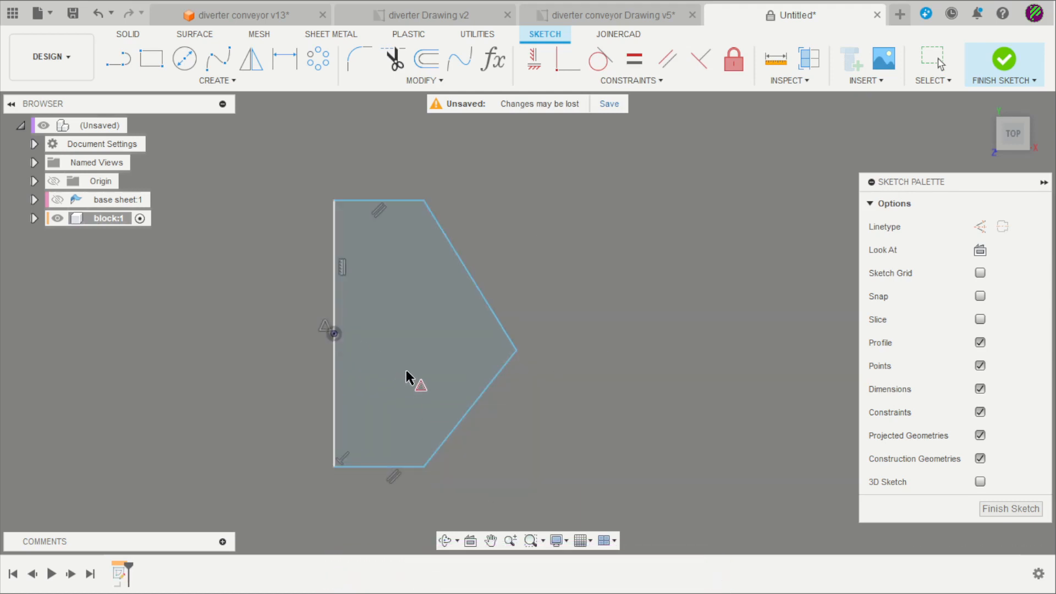
key(Escape)
Constrain the outline's pointed tip to lie horizontally in line with the origin
click(530, 61)
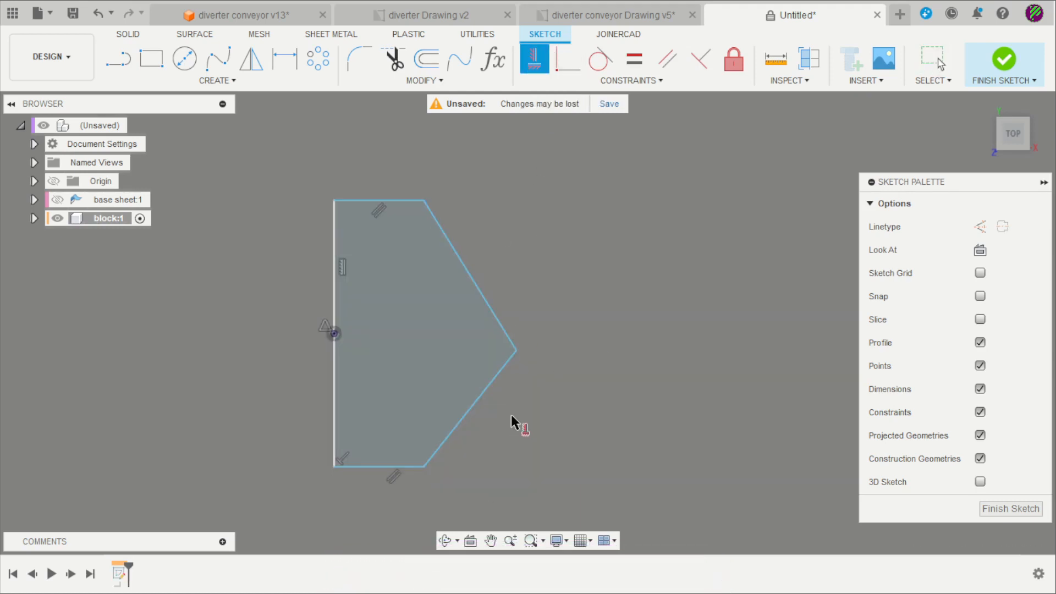
click(516, 350)
click(334, 334)
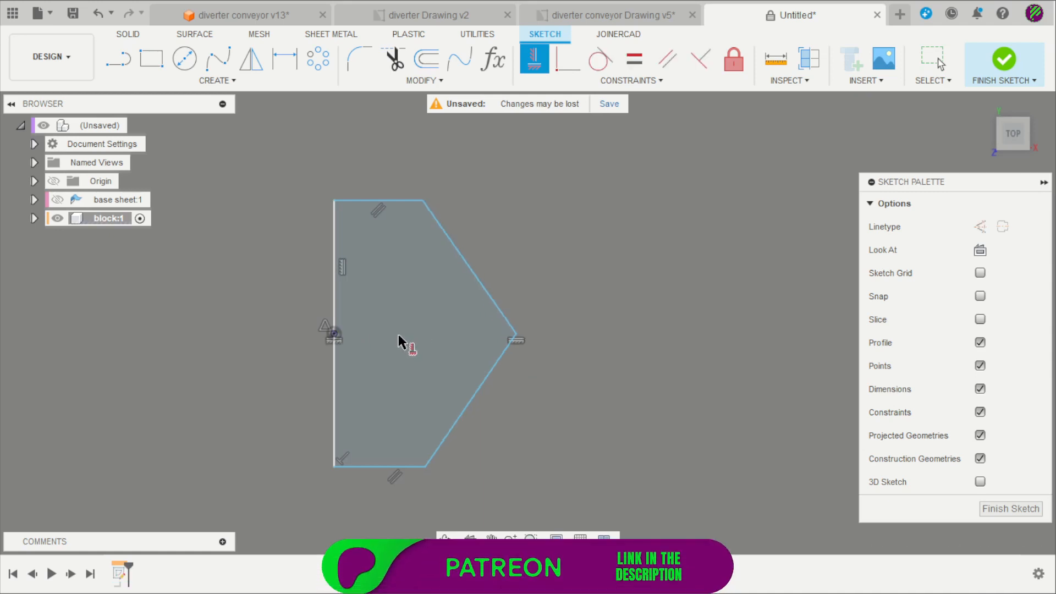
key(Escape)
Look up the block's overall length in the conveyor drawing and dimension the tip 125 mm from the vertical edge
click(593, 12)
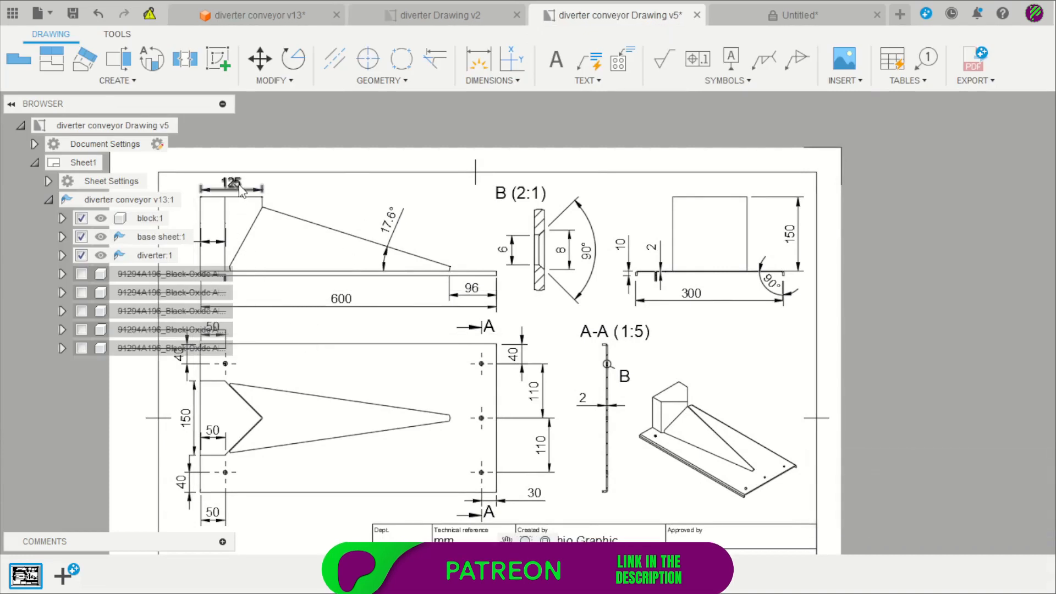
click(779, 11)
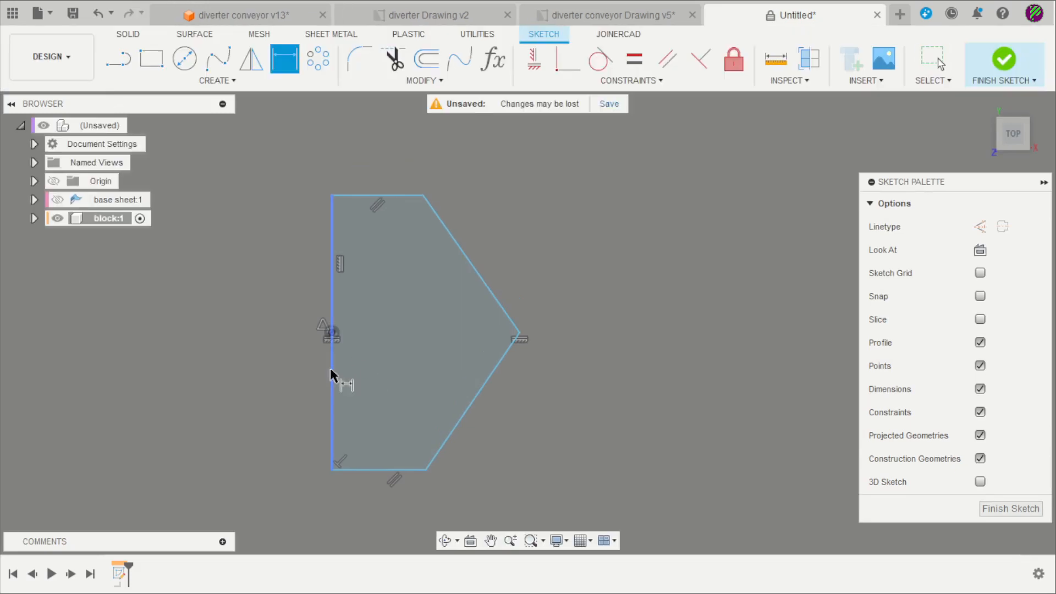
click(330, 368)
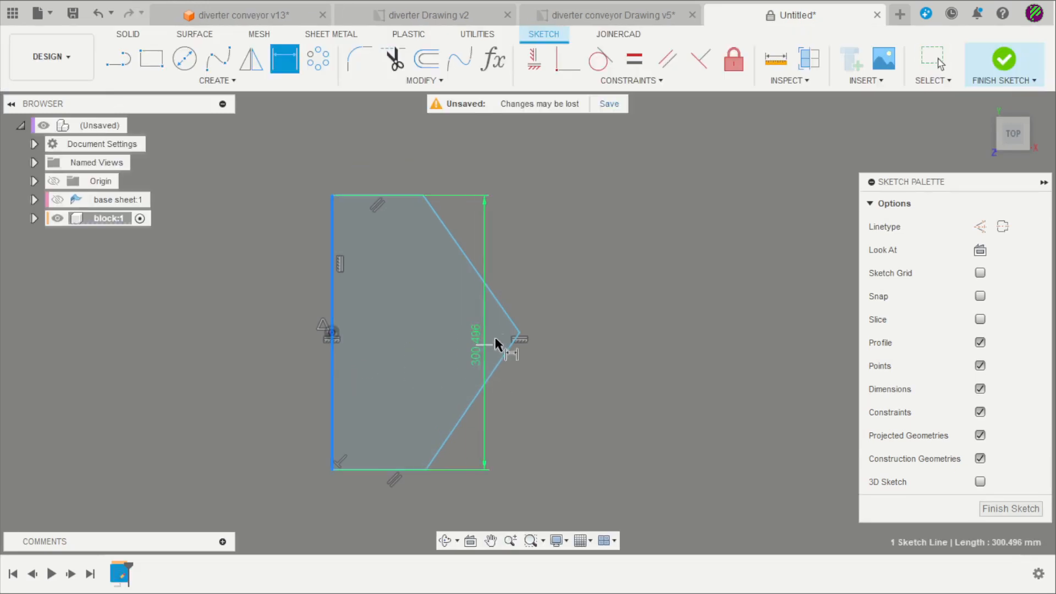
shift+click(520, 333)
text(125)
key(Return)
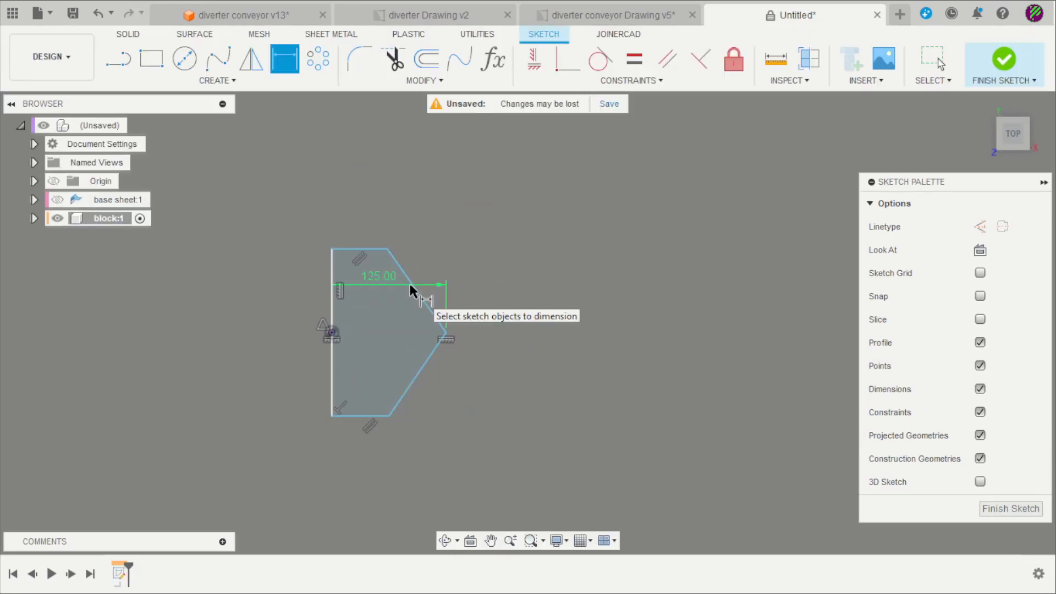
key(Escape)
Check the block's remaining sizes in the conveyor drawing and dimension the outline's vertical edge at 150 mm
click(550, 14)
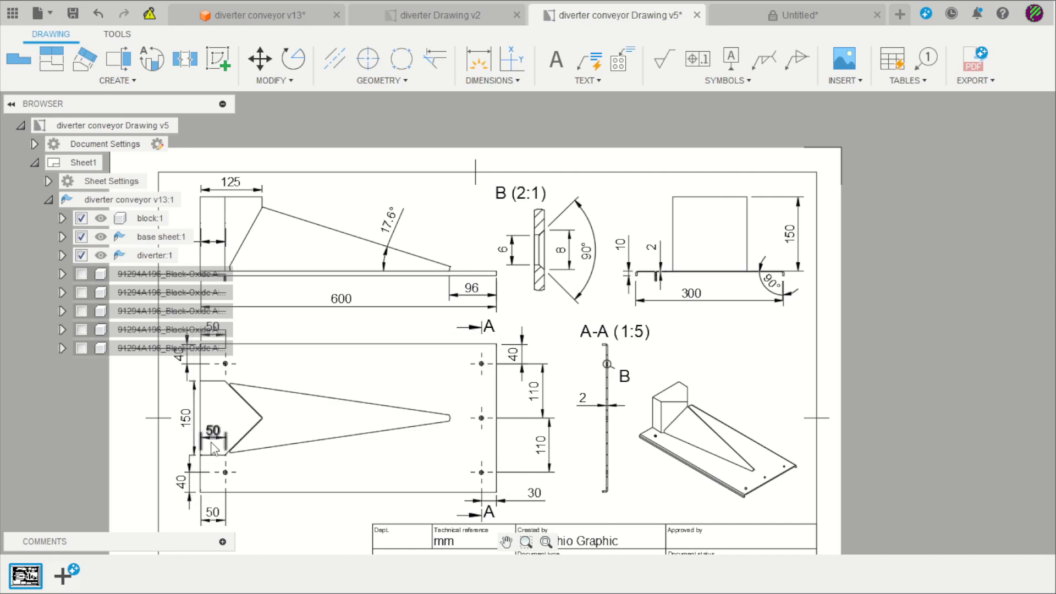
click(792, 20)
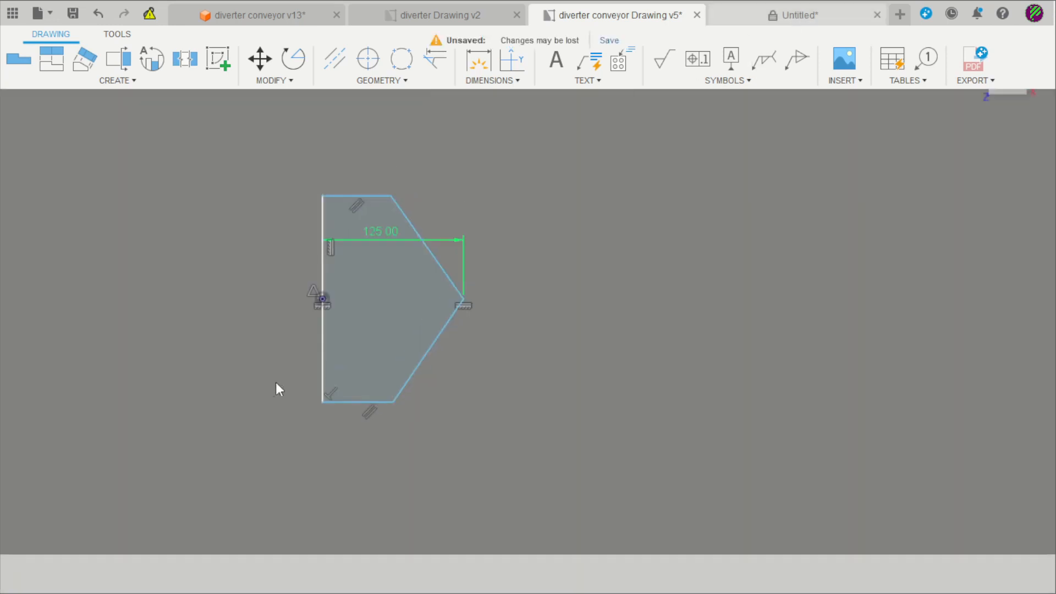
click(322, 363)
click(267, 372)
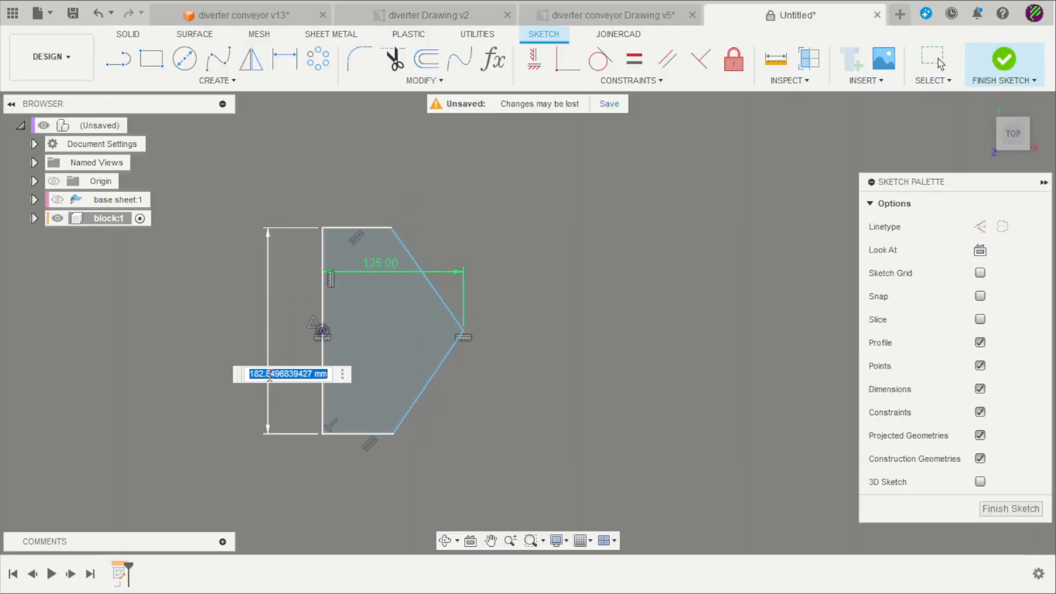
text(150)
key(Return)
Dimension the outline's lower short horizontal edge at 50 mm
click(342, 416)
click(352, 446)
text(50)
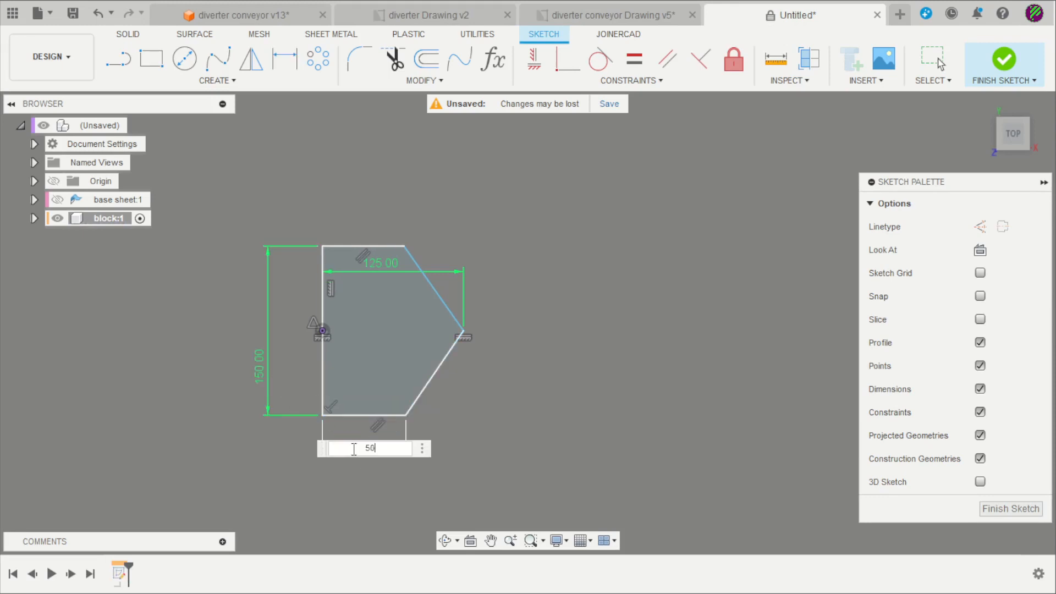
key(Return)
scroll(356, 382, up, 2)
Constrain the outline's upper and lower sloped-edge corners to align vertically and finish the sketch
click(535, 59)
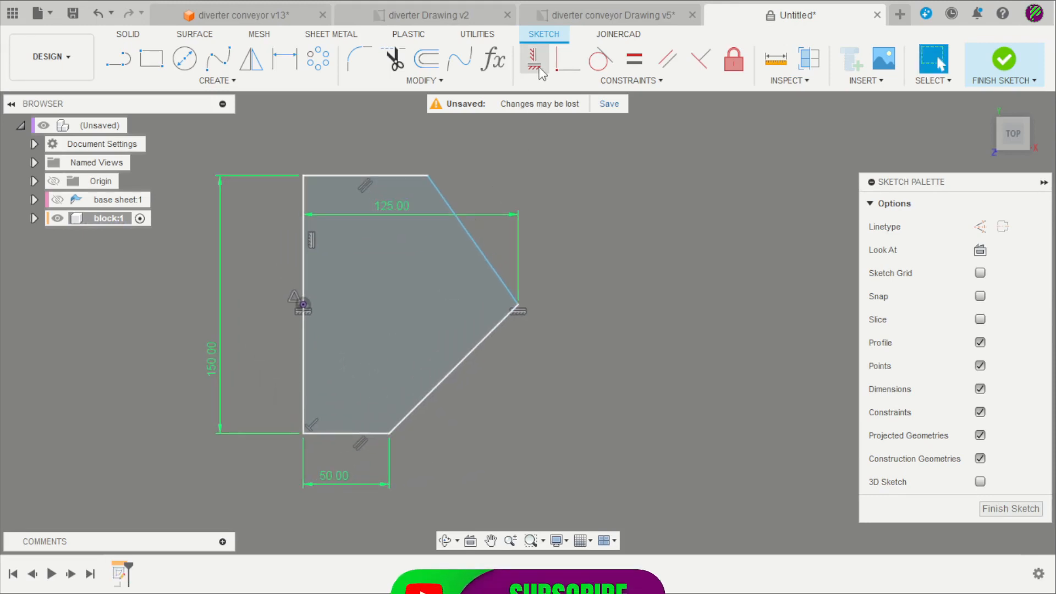
click(428, 175)
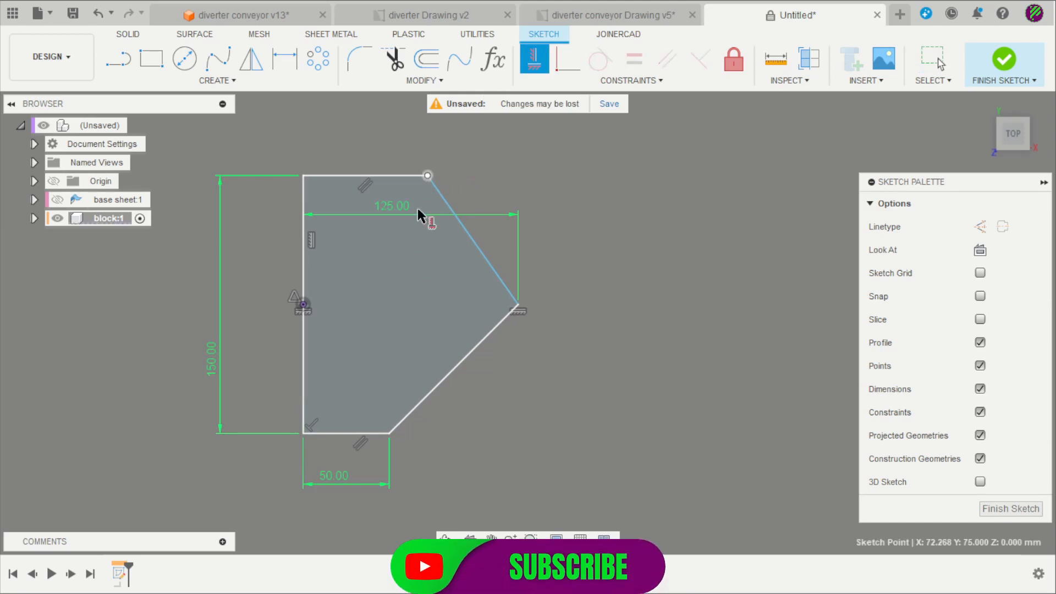
click(390, 434)
scroll(526, 412, down, 1)
key(Escape)
scroll(528, 314, down, 2)
click(1001, 64)
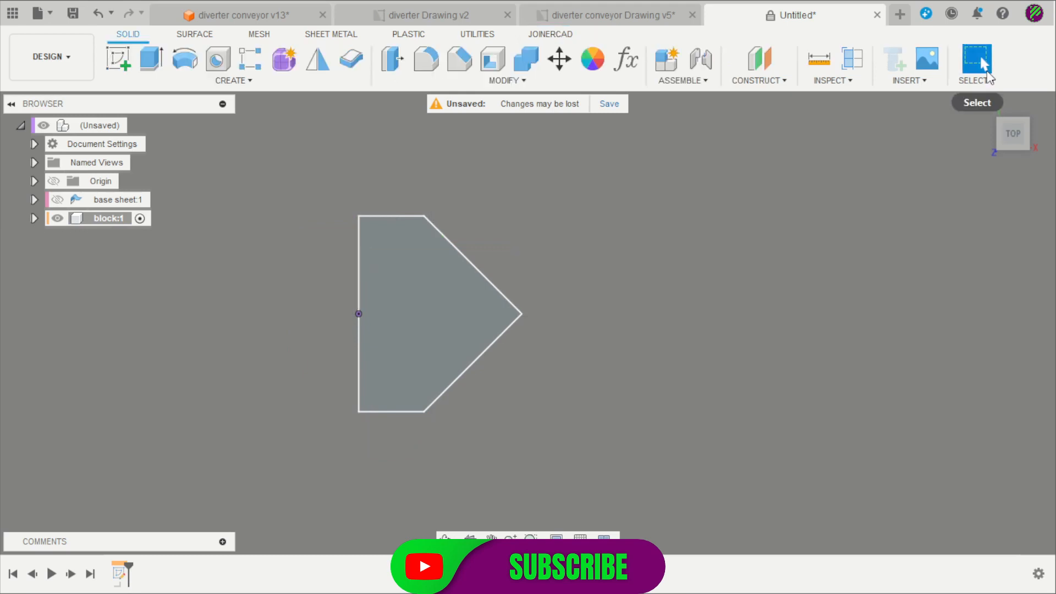
Look up the block's height in the conveyor drawing and extrude the pentagonal profile 150 mm upward as a new body
mouse_move(561, 413)
shift+middle_down()
mouse_move(565, 313)
mouse_move(532, 323)
shift+middle_up()
click(610, 15)
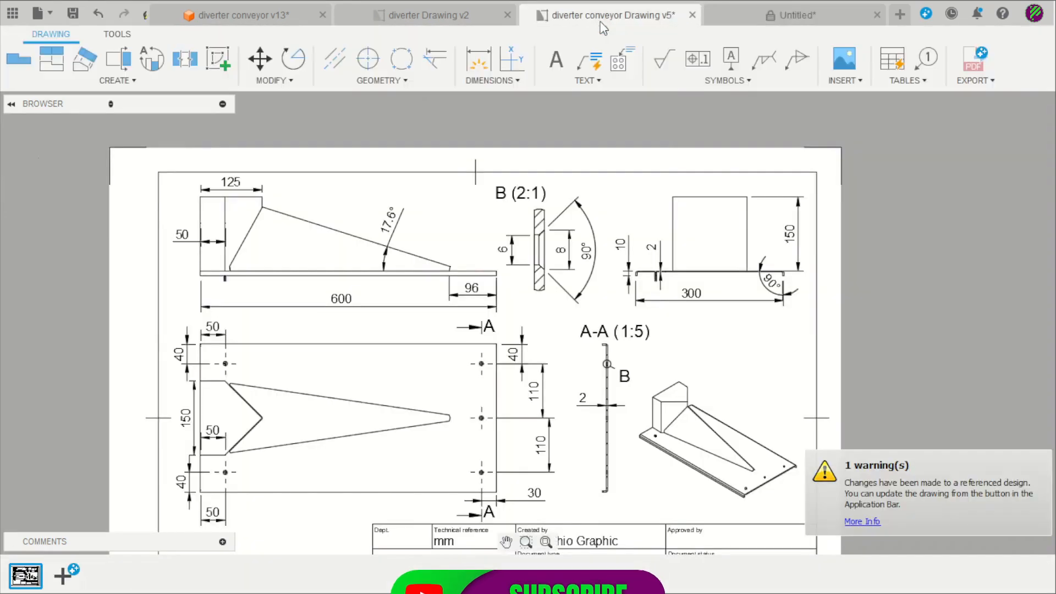
click(792, 15)
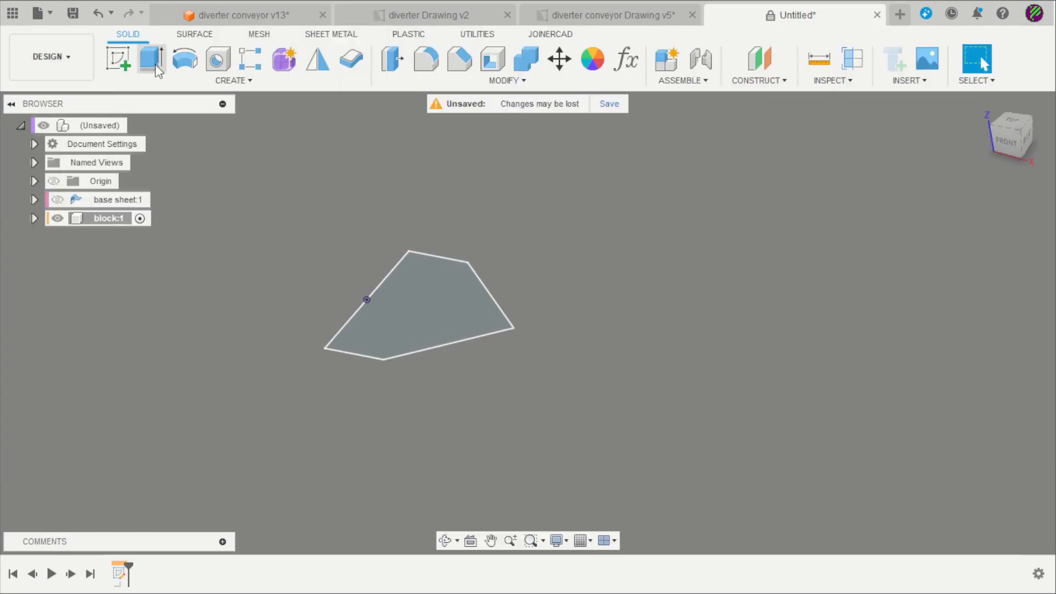
click(152, 59)
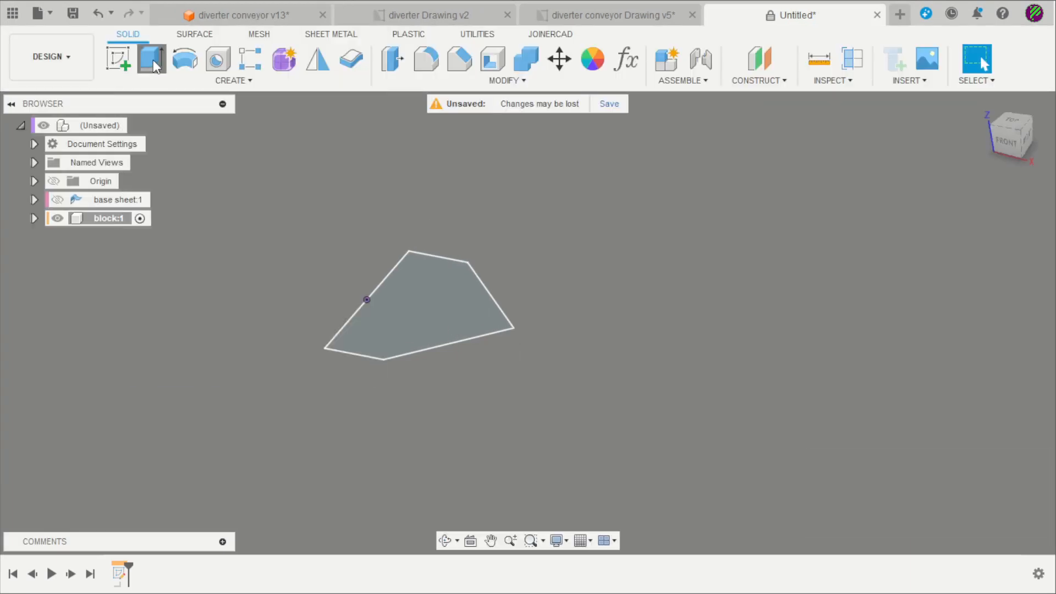
drag(435, 297, 433, 175)
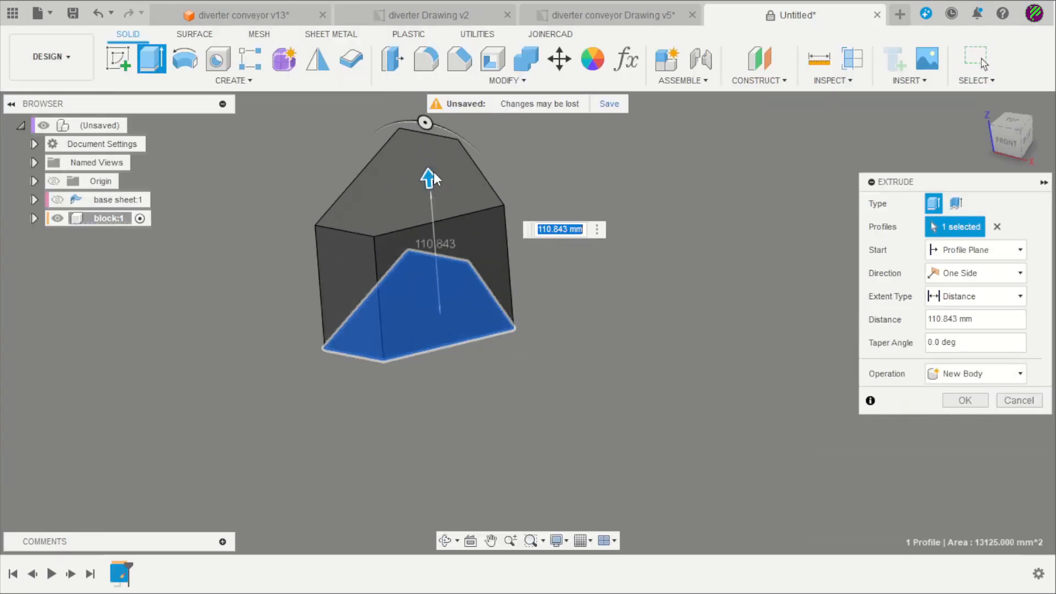
text(150)
key(Return)
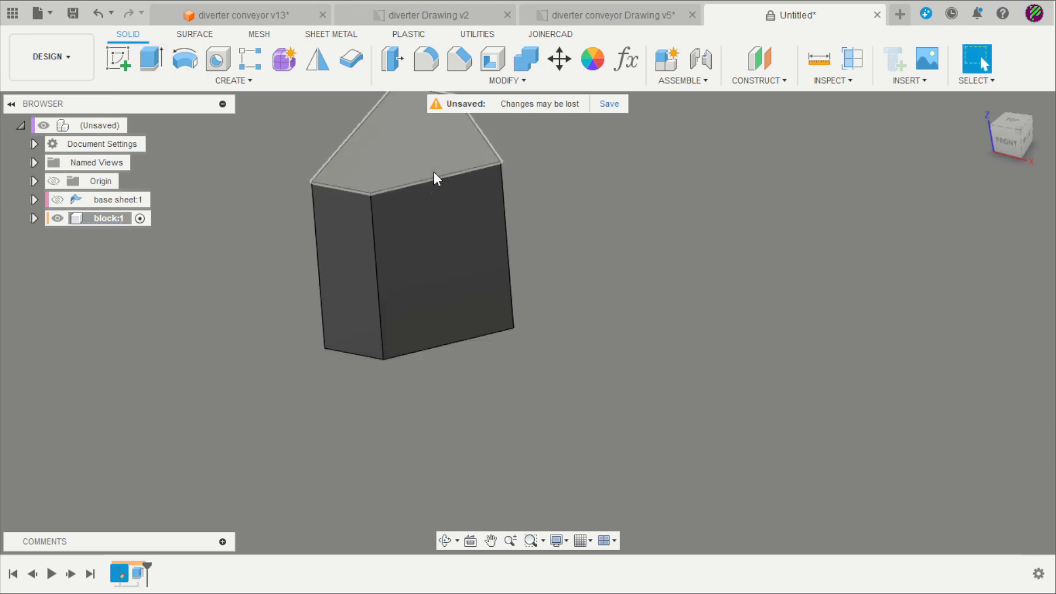
scroll(453, 275, down, 5)
scroll(454, 295, up, 5)
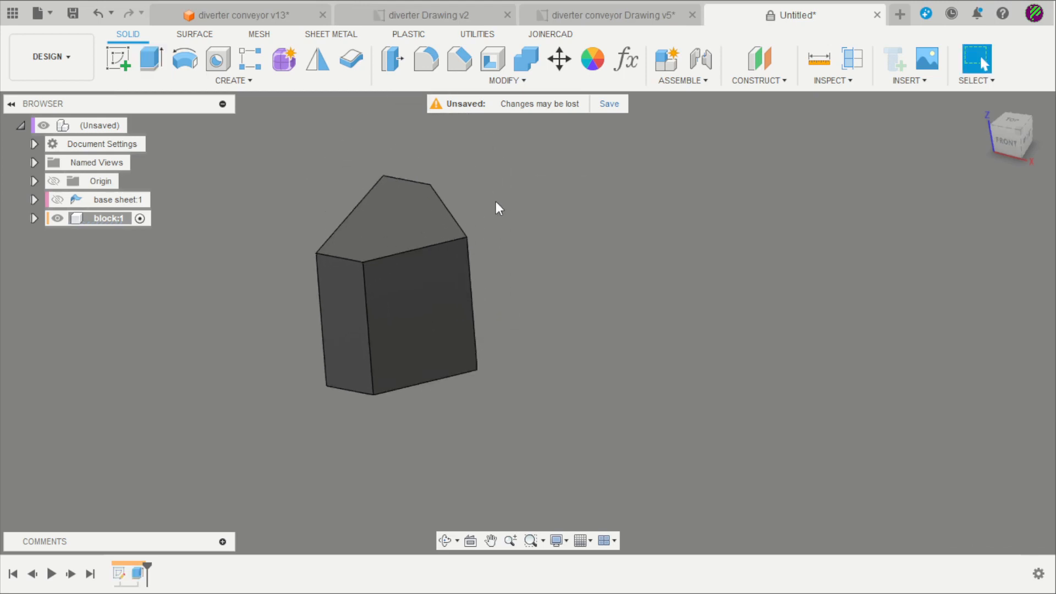
Show the base sheet again and activate the top-level assembly
click(57, 199)
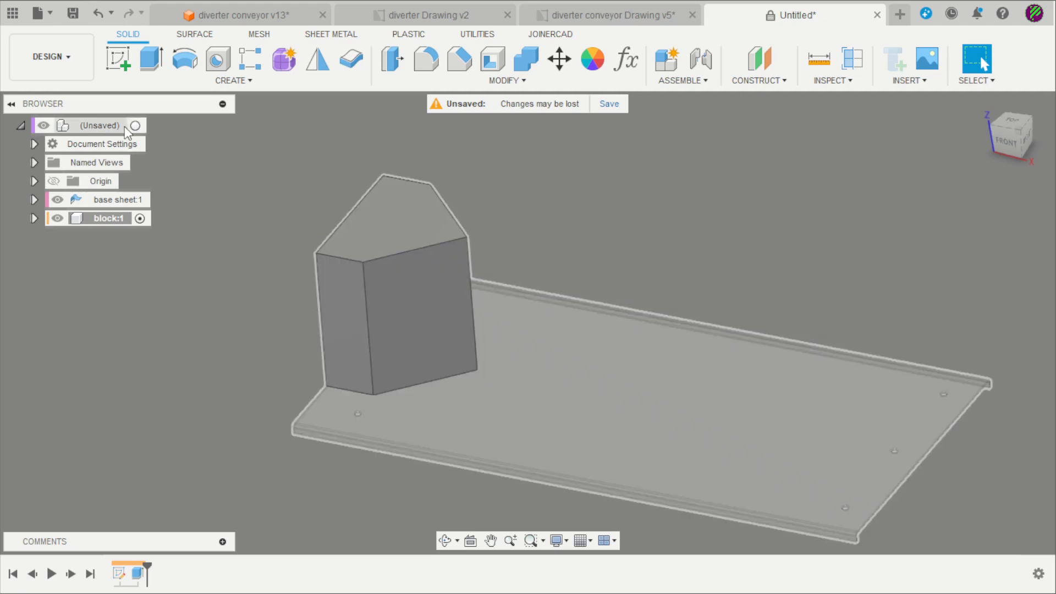
click(138, 125)
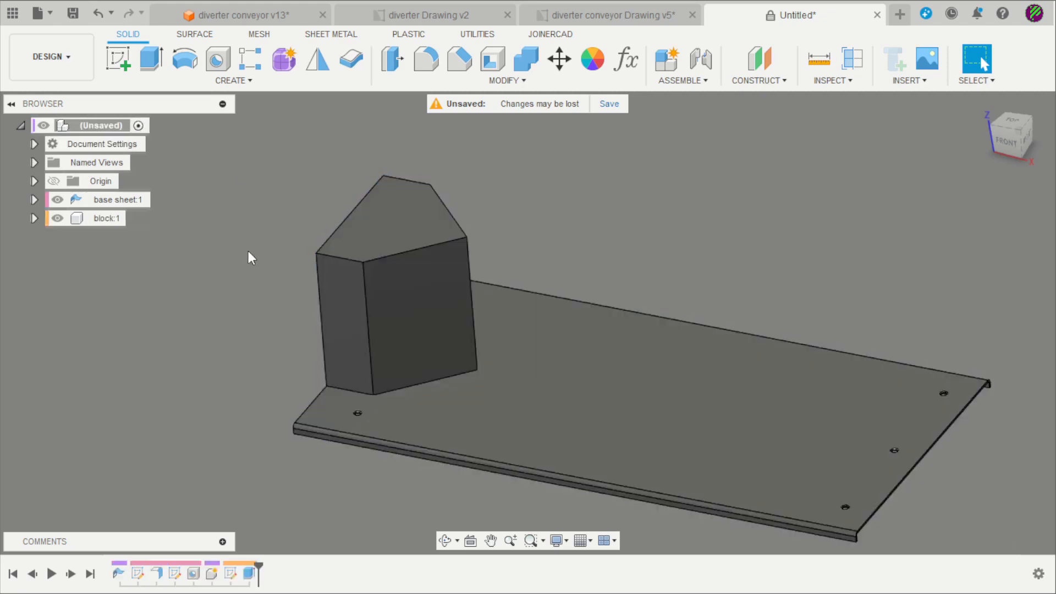
scroll(248, 251, down, 1)
Ground the base sheet component so it stays fixed in place
right_click(122, 201)
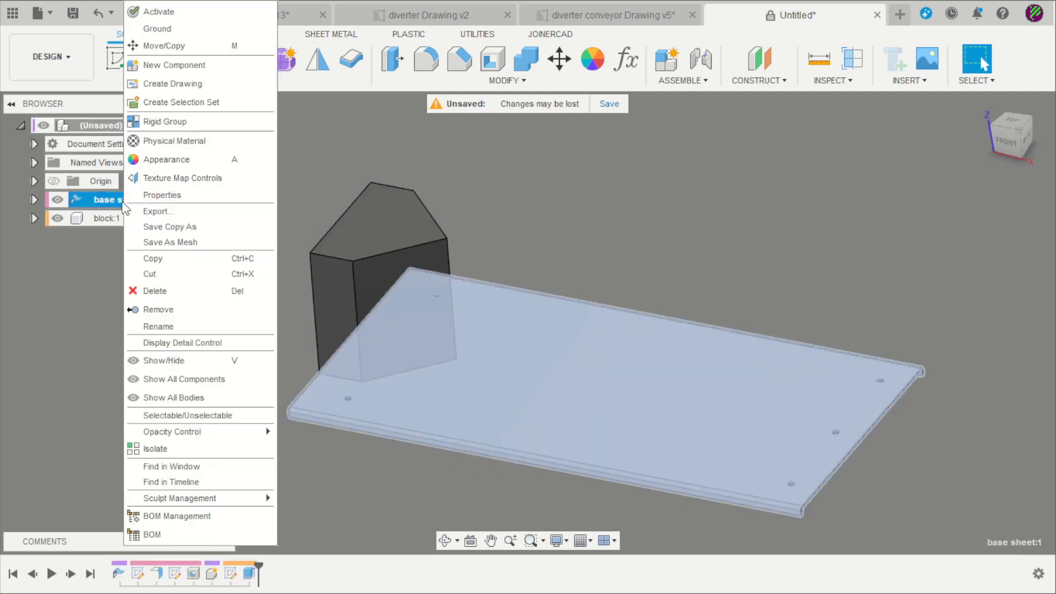
click(170, 30)
click(266, 230)
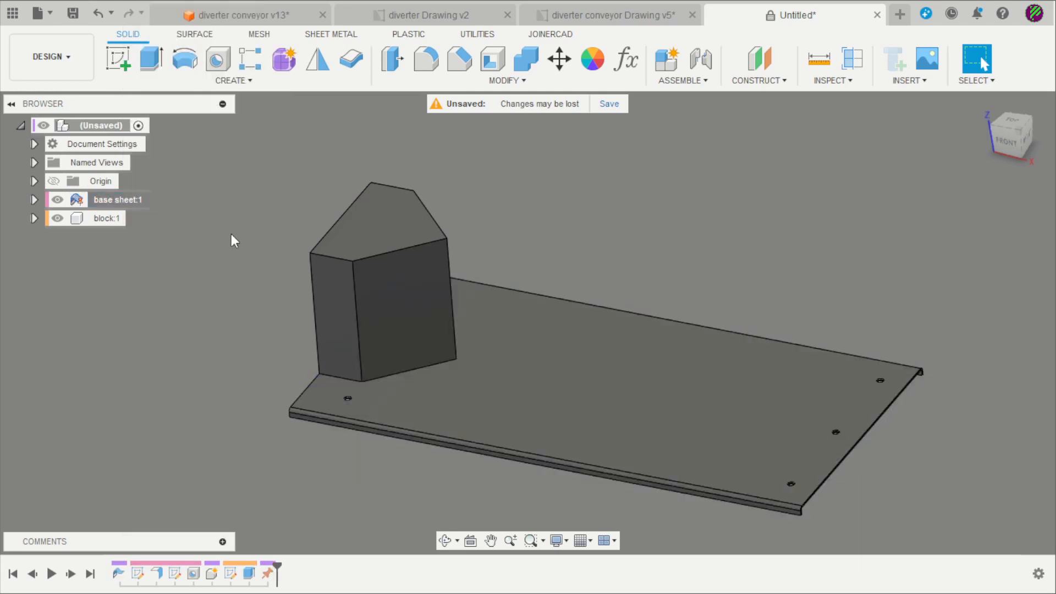
Move the block freely away from the base sheet's short end edge
shift+middle_drag(246, 283, 311, 360)
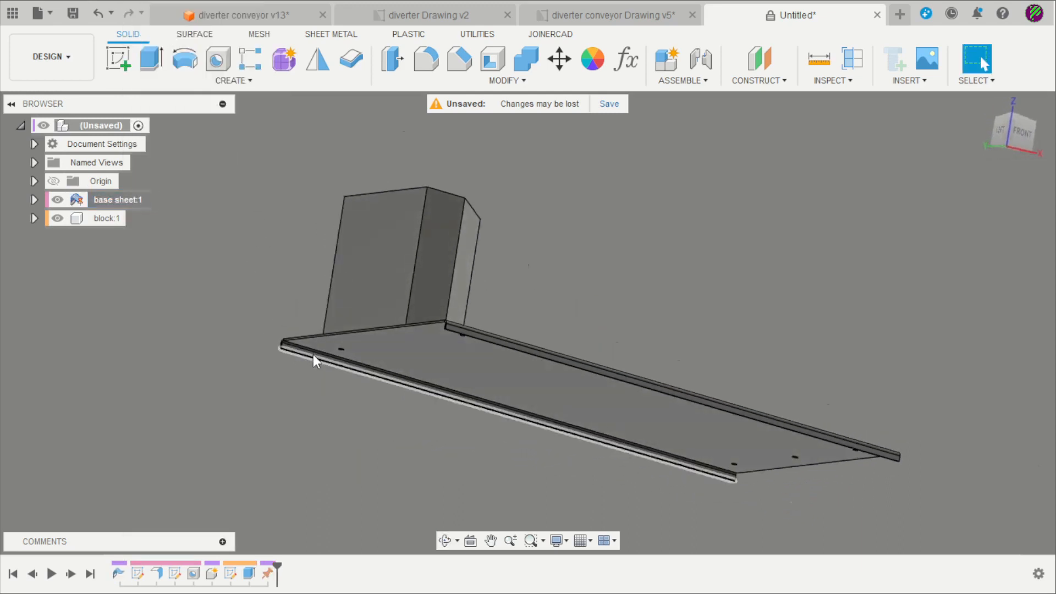
scroll(311, 354, up, 5)
shift+middle_drag(264, 276, 250, 342)
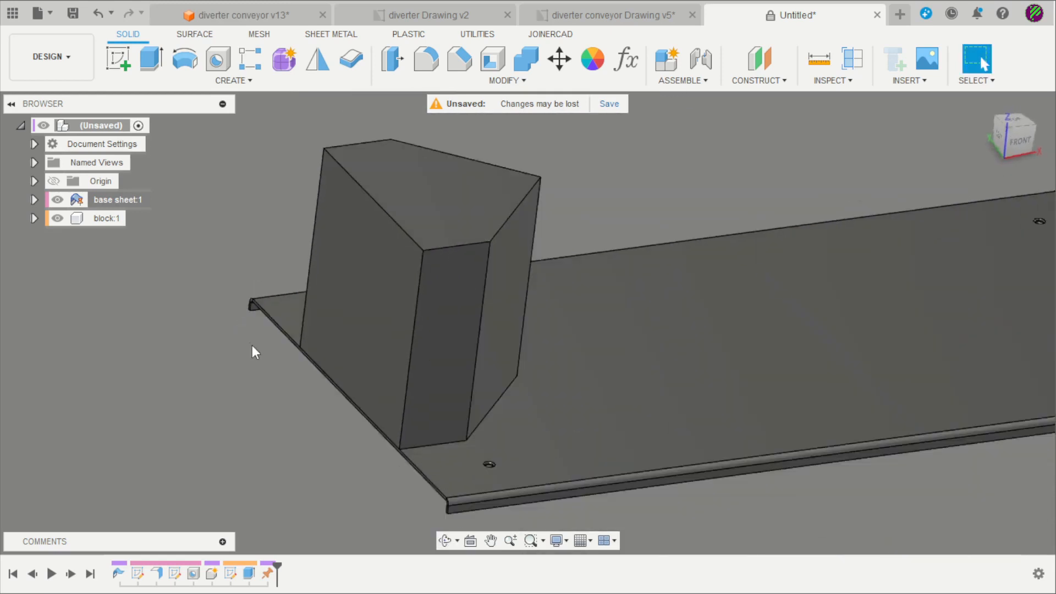
scroll(249, 342, down, 5)
drag(349, 243, 378, 193)
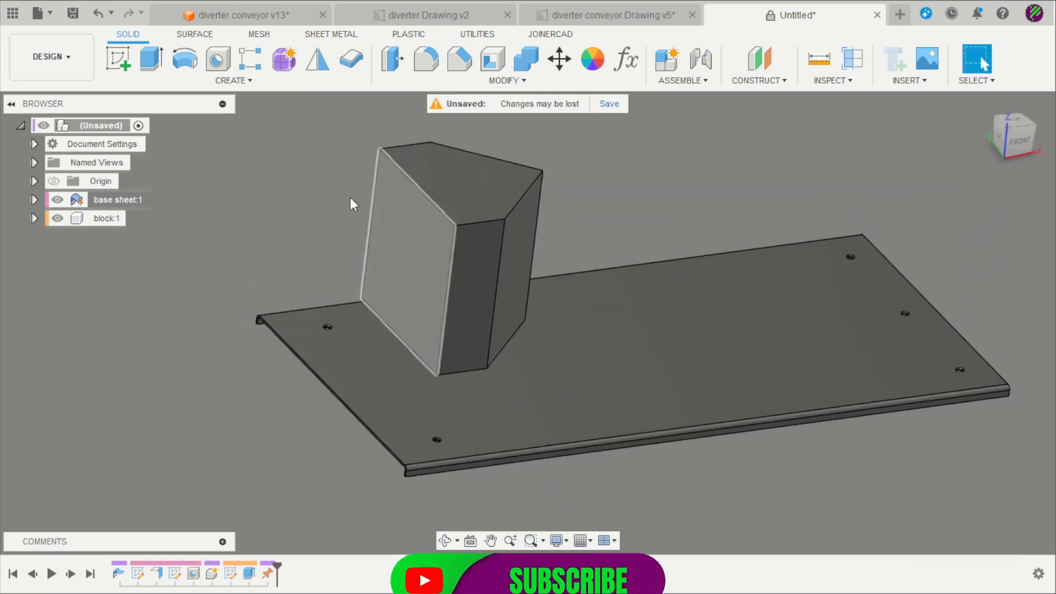
Join the block to the base sheet with a rigid joint, snapping its bottom back edge's midpoint to the midpoint of the sheet's short edge
shift+middle_drag(279, 277, 279, 205)
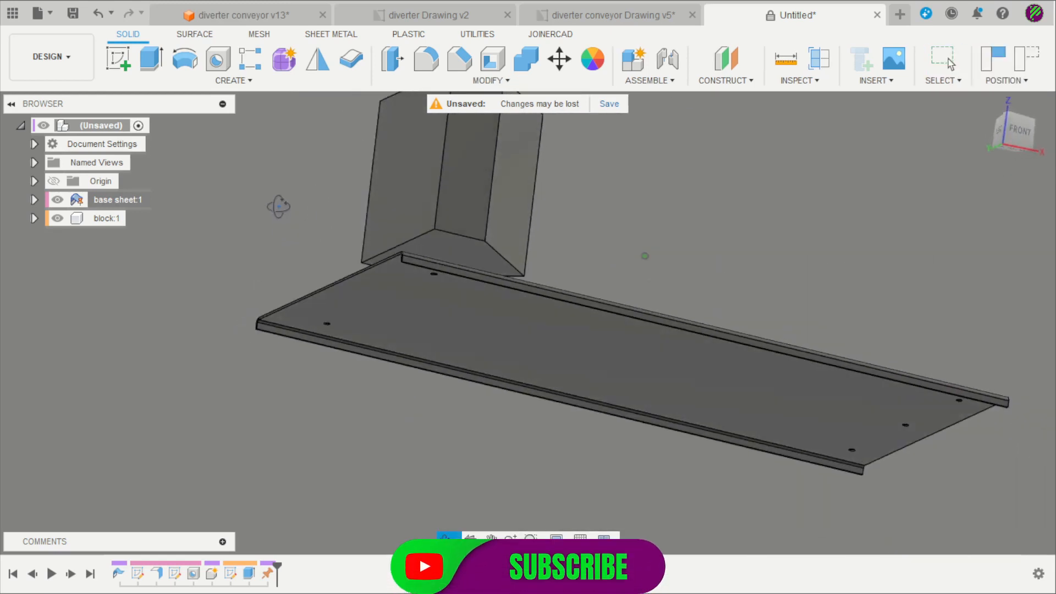
click(672, 61)
scroll(437, 266, up, 5)
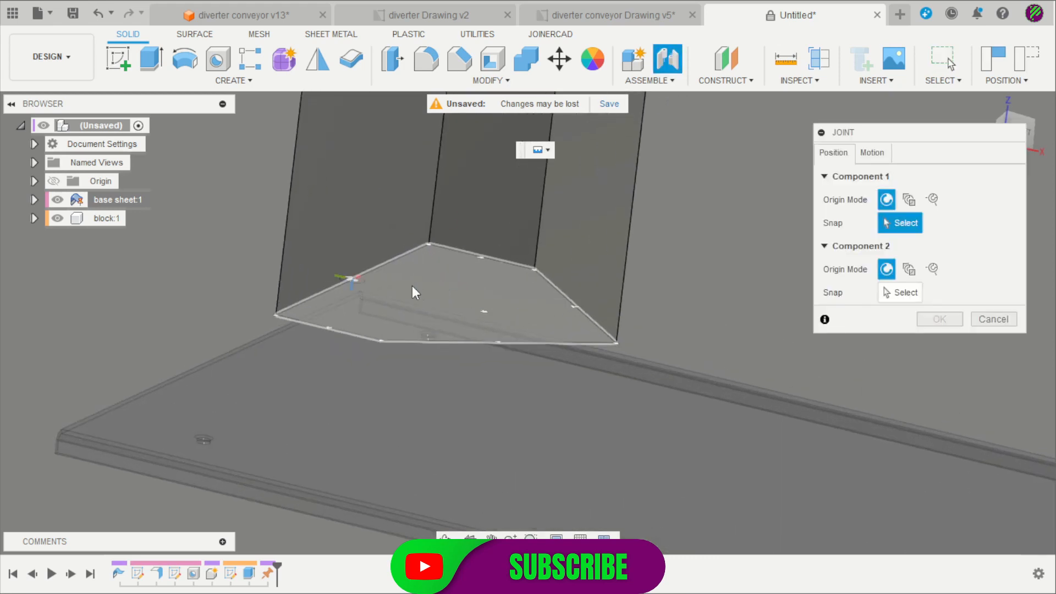
click(367, 287)
shift+middle_drag(367, 287, 260, 381)
scroll(308, 385, up, 5)
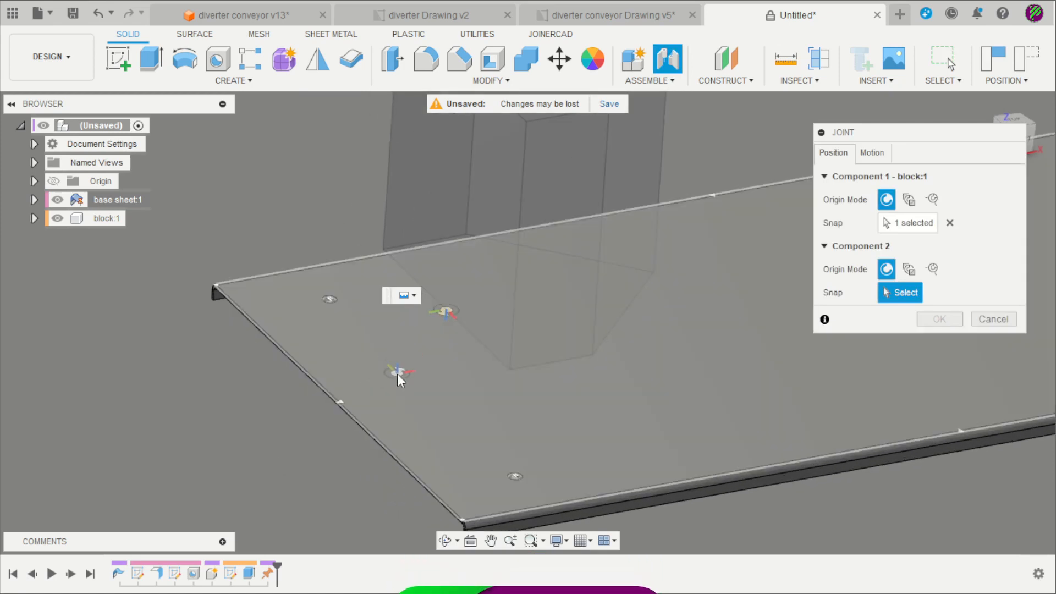
click(401, 373)
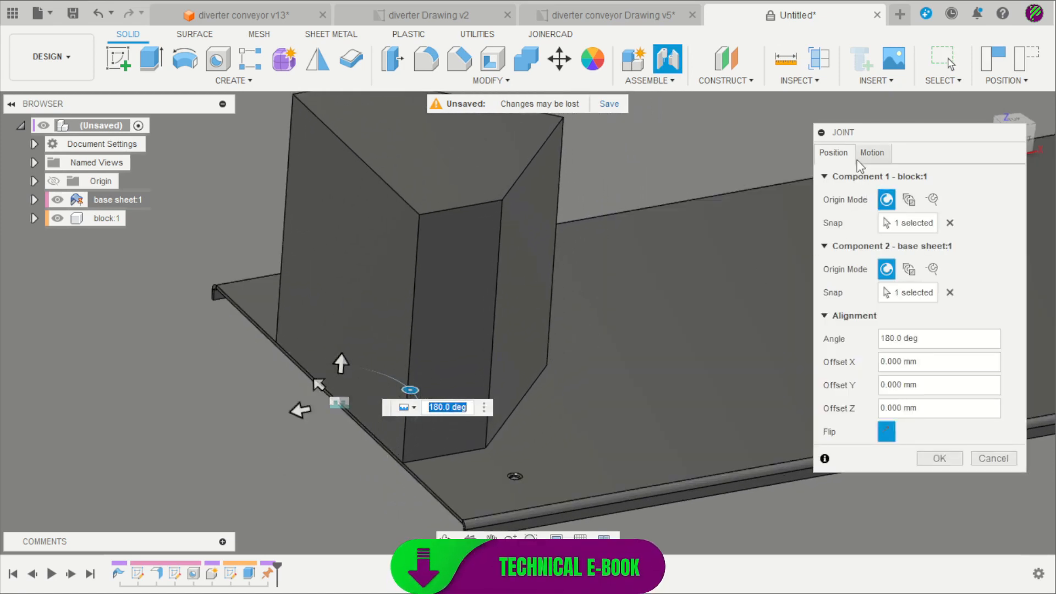
click(872, 152)
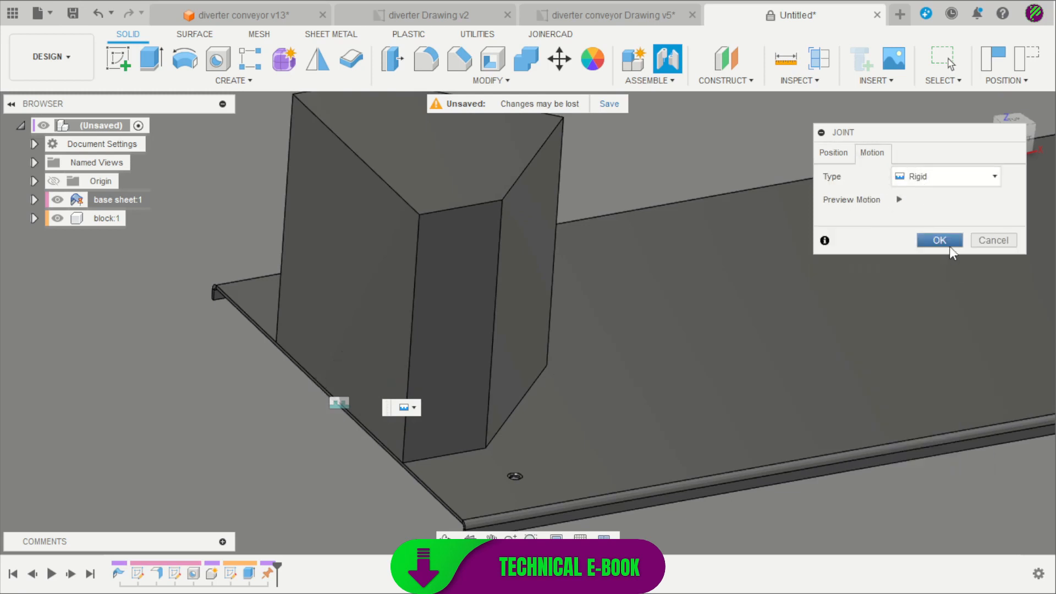
click(940, 238)
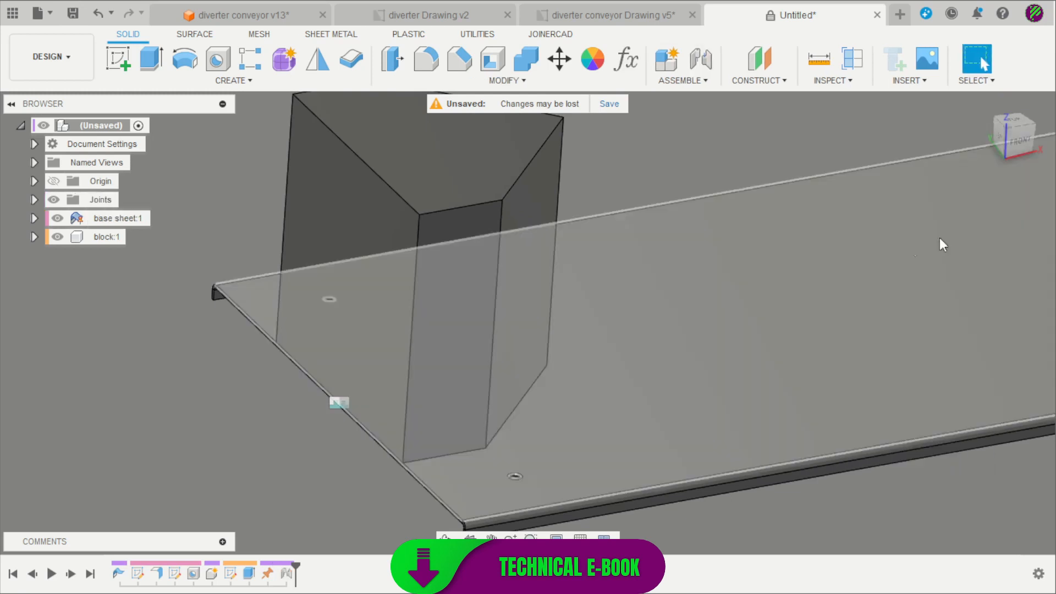
Turn on Display Component Colors to tell the block and base sheet apart
scroll(482, 278, down, 6)
shift+middle_drag(378, 389, 292, 402)
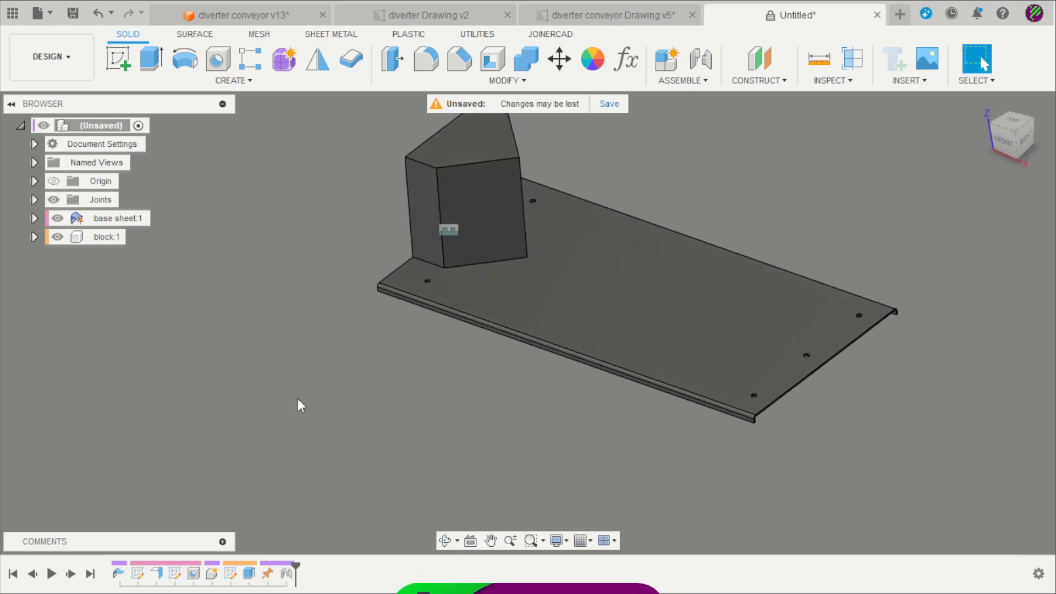
scroll(293, 402, down, 3)
scroll(517, 364, up, 3)
shift+middle_drag(669, 202, 616, 236)
click(830, 81)
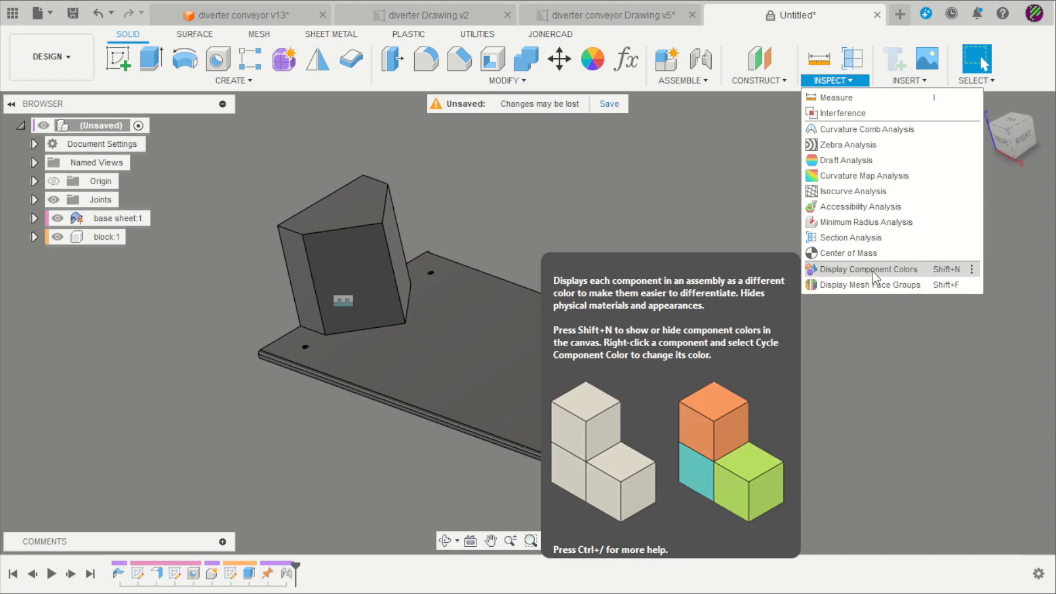
click(940, 269)
Hide the base sheet and block components
mouse_move(628, 219)
shift+middle_down()
mouse_move(665, 205)
mouse_move(573, 209)
mouse_move(665, 203)
mouse_move(678, 154)
mouse_move(674, 177)
mouse_move(629, 221)
mouse_move(580, 217)
mouse_move(644, 212)
shift+middle_up()
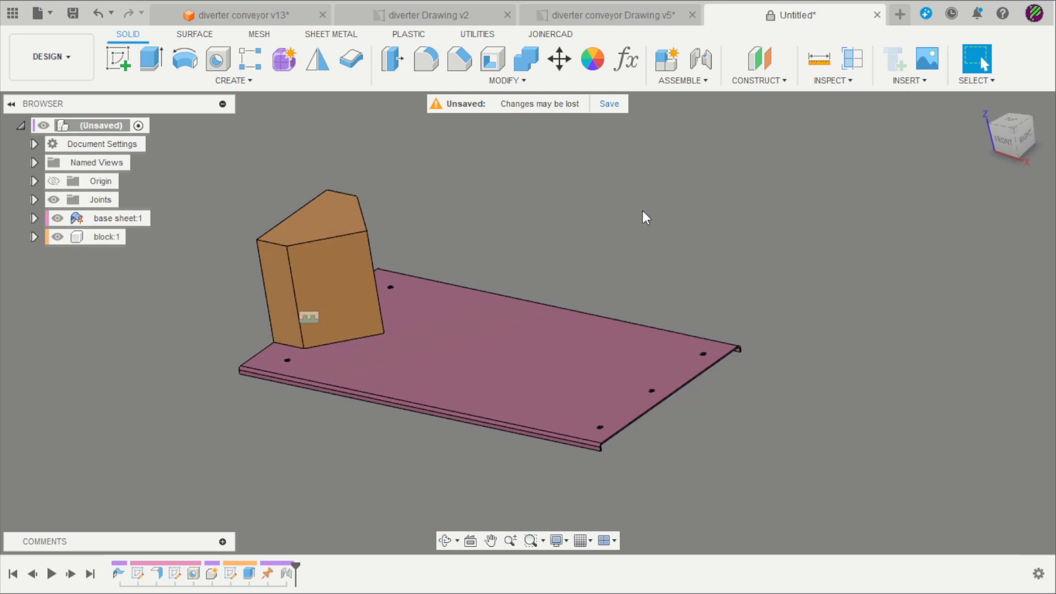
scroll(627, 203, down, 3)
scroll(577, 207, up, 1)
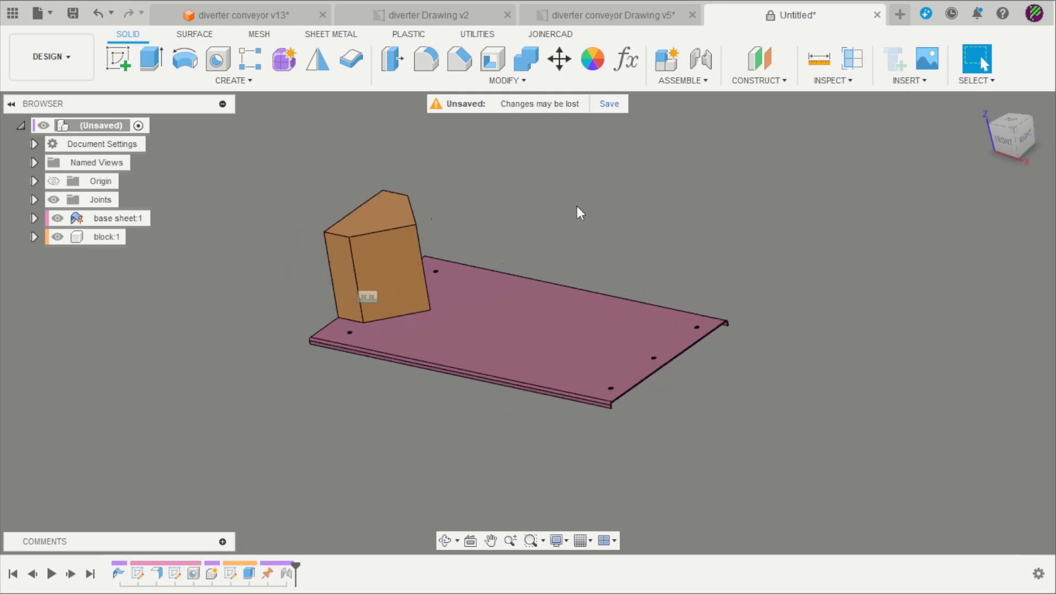
click(57, 219)
click(58, 237)
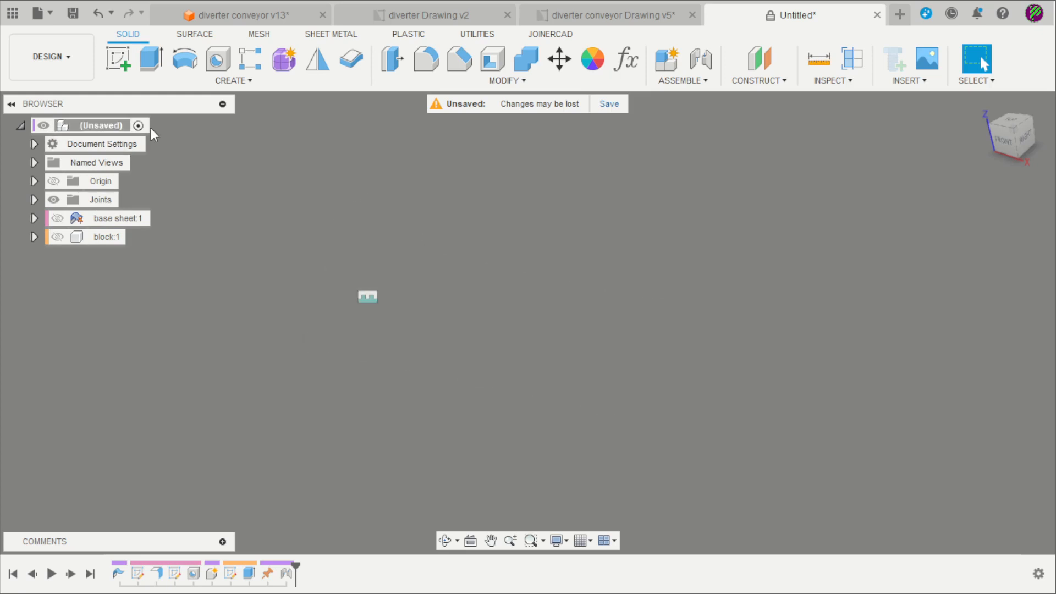
Create and activate an internal sheet metal component named diverter, using the Steel (mm) rule, under the top-level assembly
click(668, 60)
click(890, 202)
click(864, 239)
key(ctrl+a)
key(BackSpace)
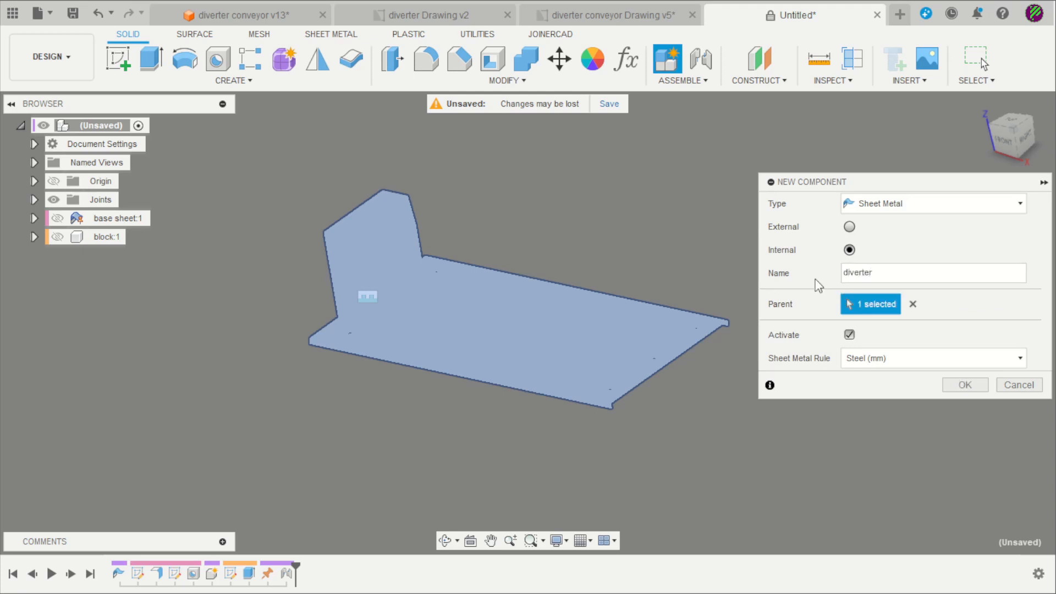
key(Return)
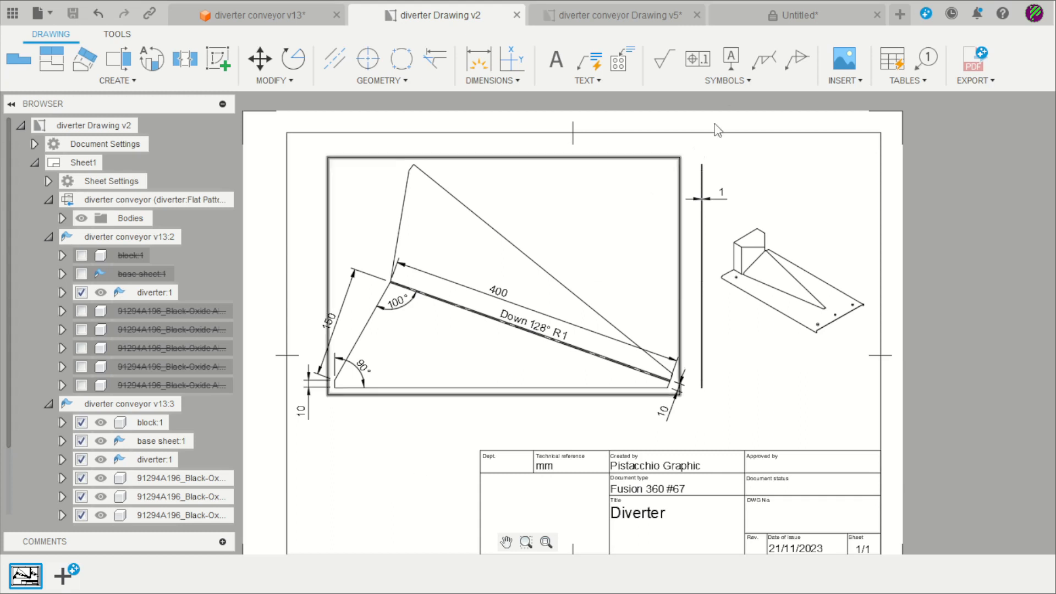
Return from the diverter drawing to the unsaved design and start a sketch on the diverter's horizontal plane
click(789, 17)
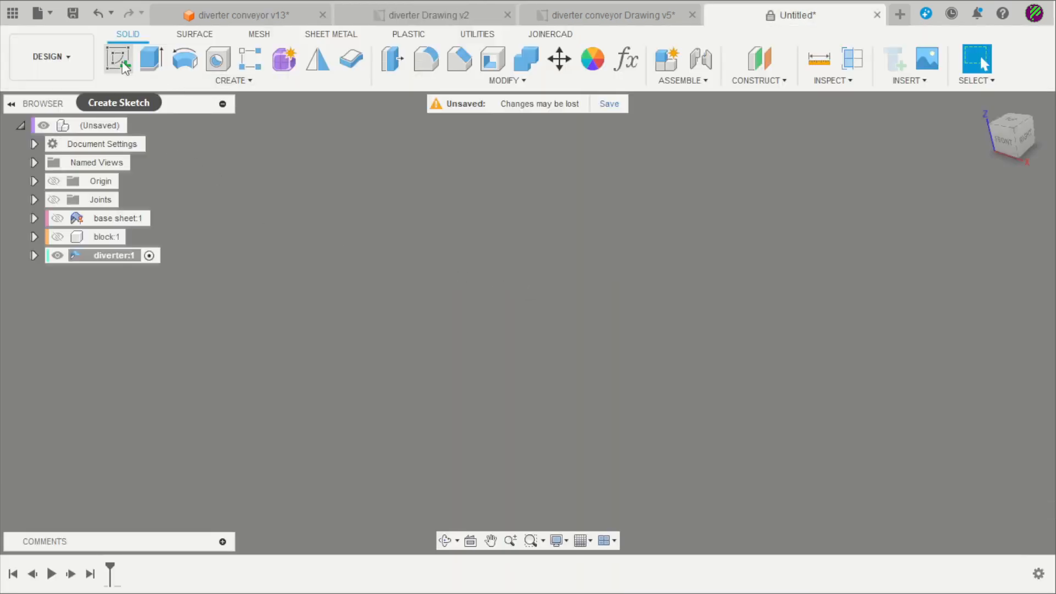
click(121, 62)
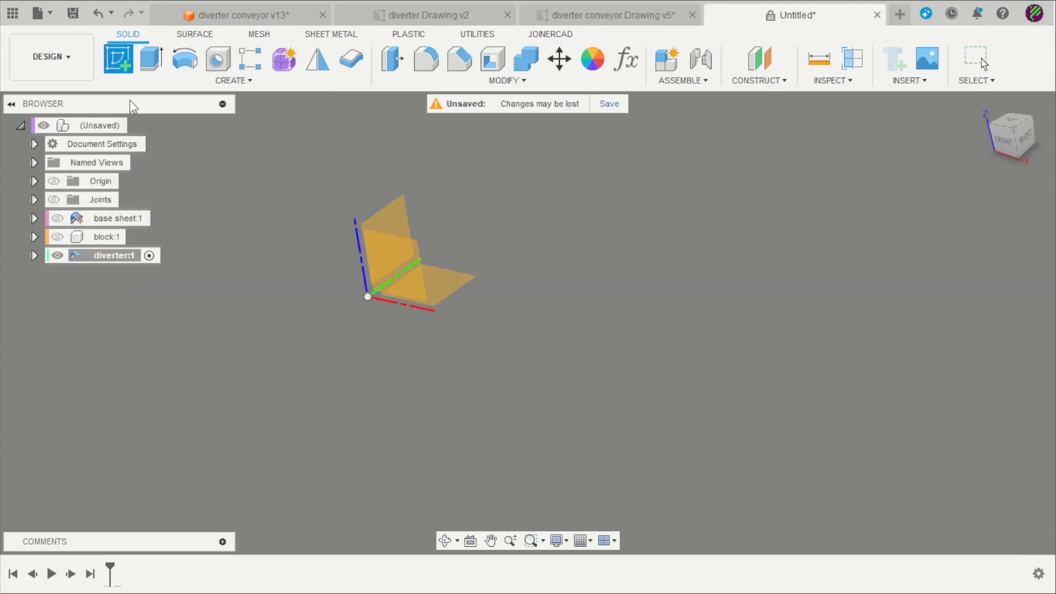
click(453, 284)
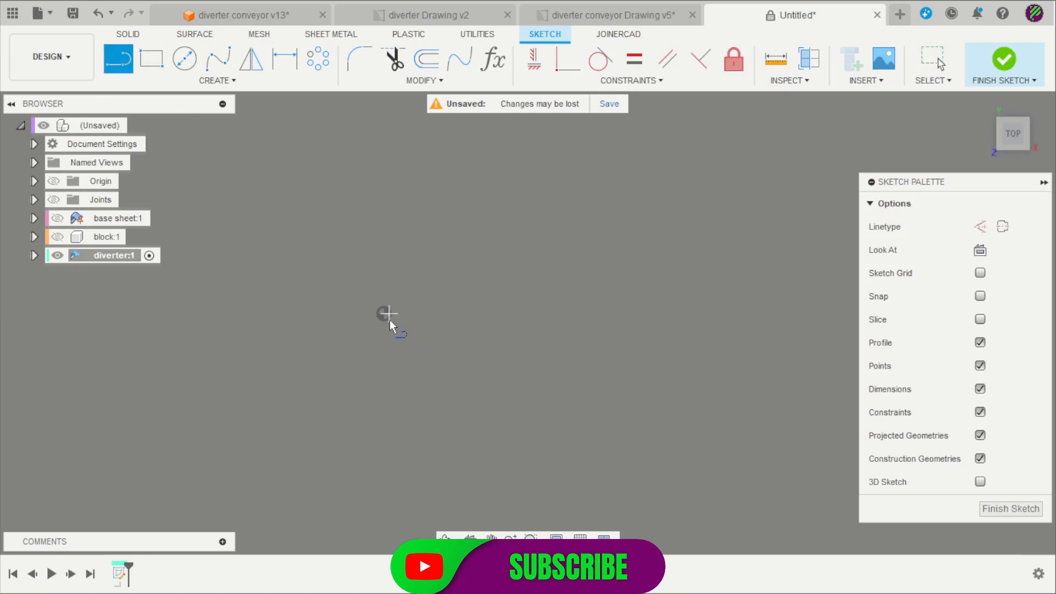
Sketch a closed five-sided line profile from the origin: long horizontal edge, short vertical edge, slanted lower edge about 506 mm long, short perpendicular edge, and closing edge
click(377, 315)
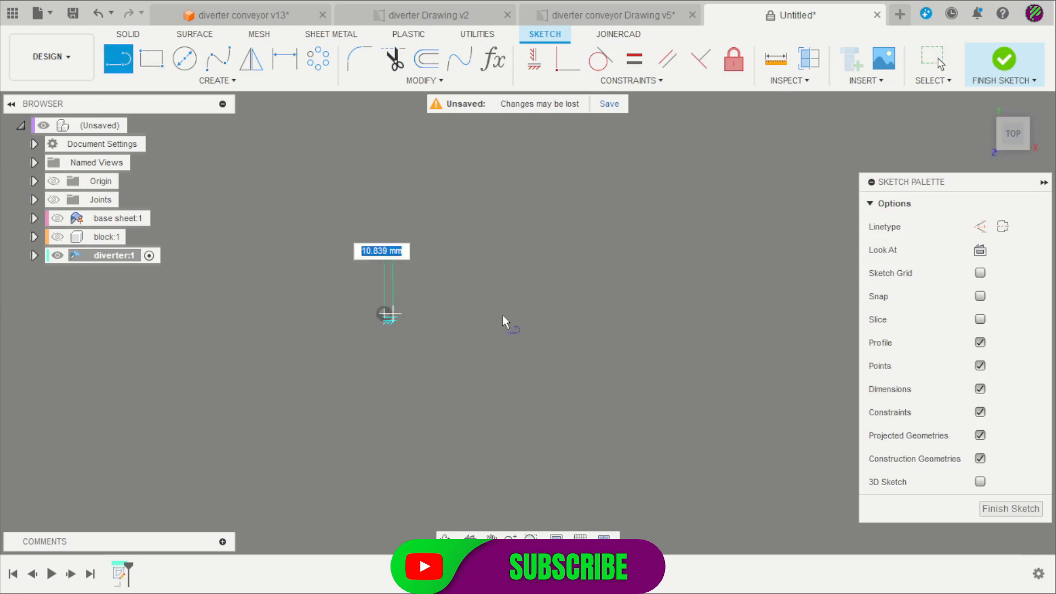
click(764, 314)
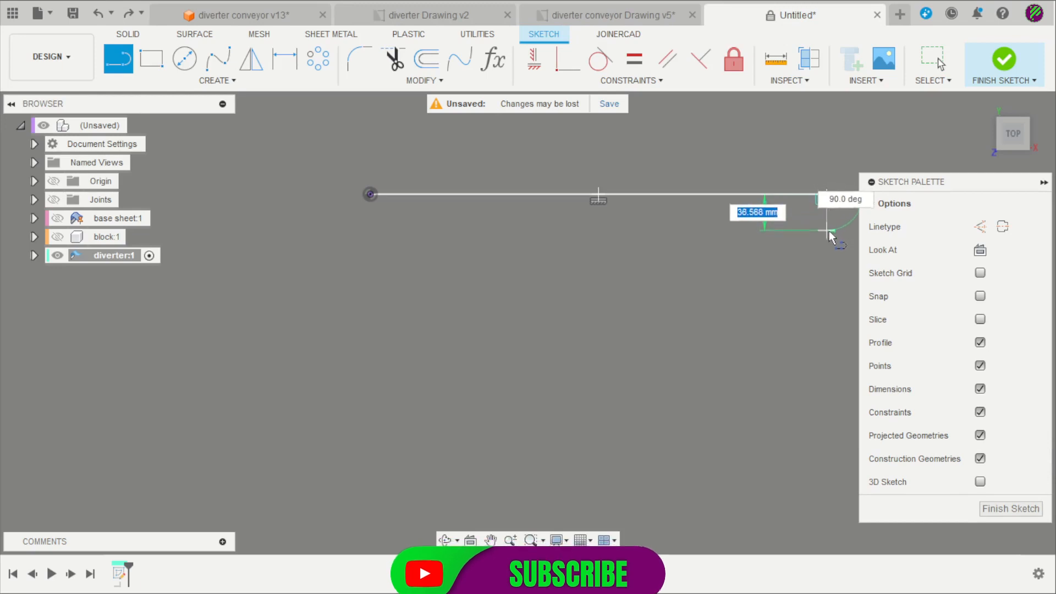
click(827, 234)
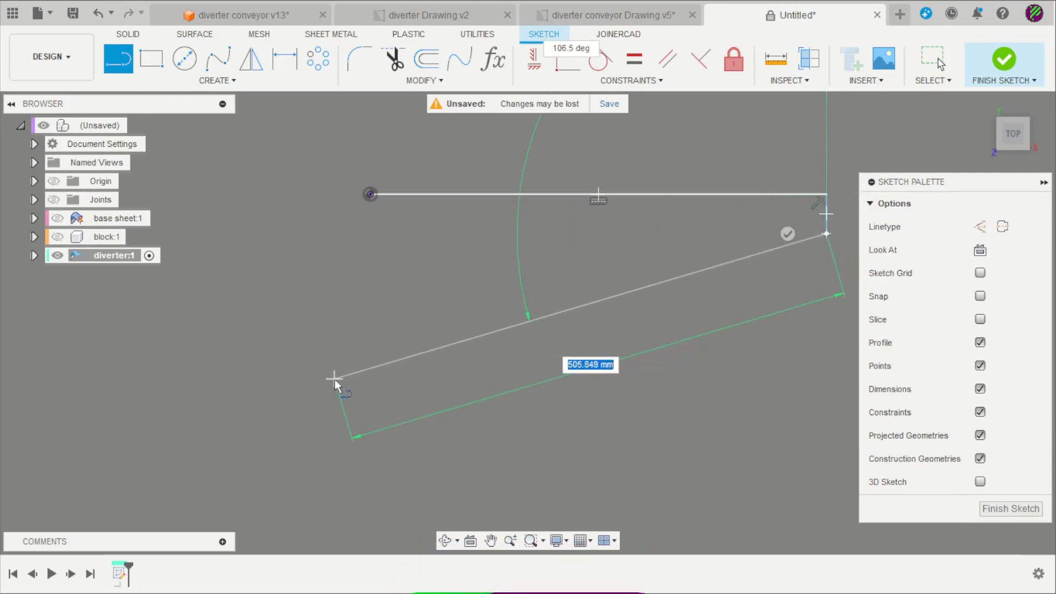
click(335, 388)
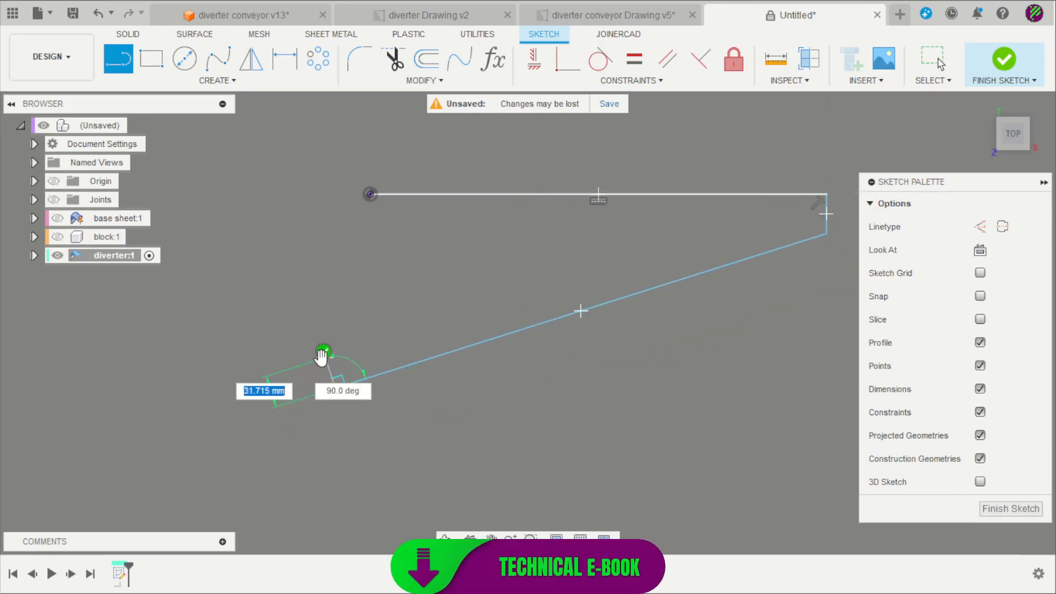
key(Escape)
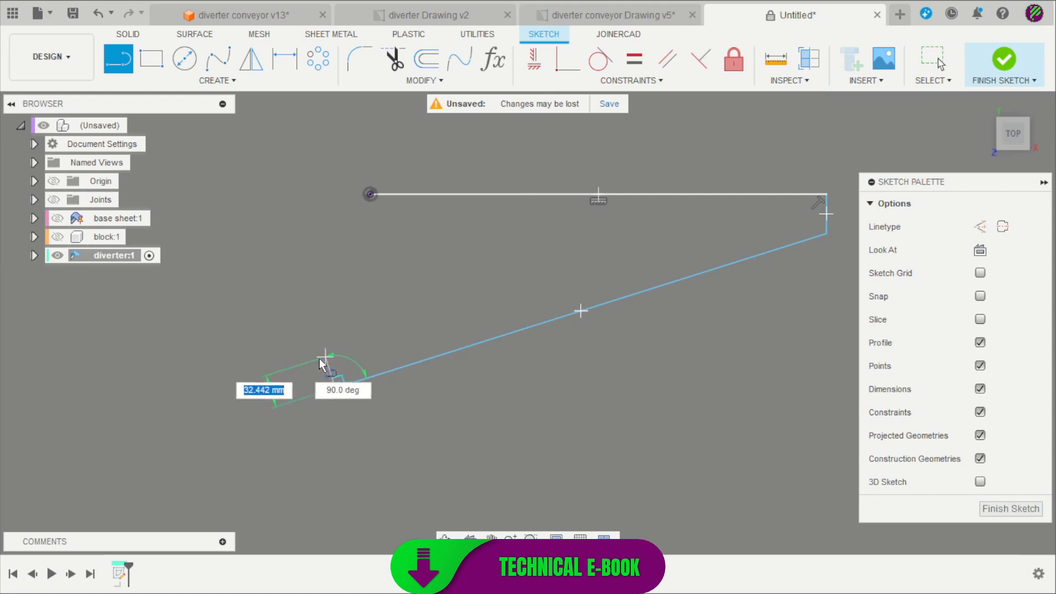
click(322, 346)
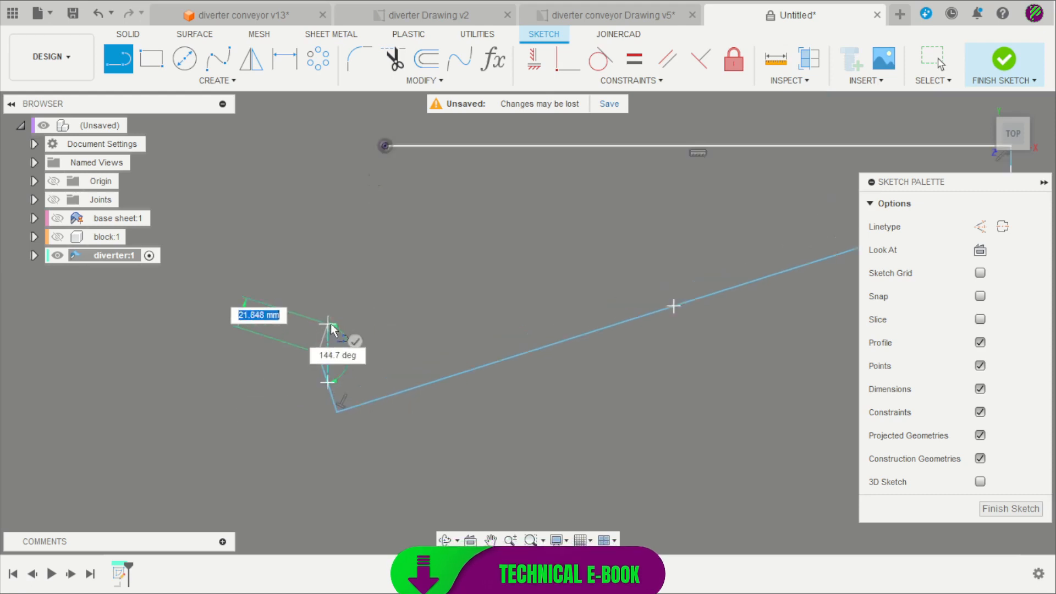
scroll(319, 336, up, 3)
click(391, 127)
scroll(495, 281, down, 3)
scroll(596, 279, up, 5)
key(Escape)
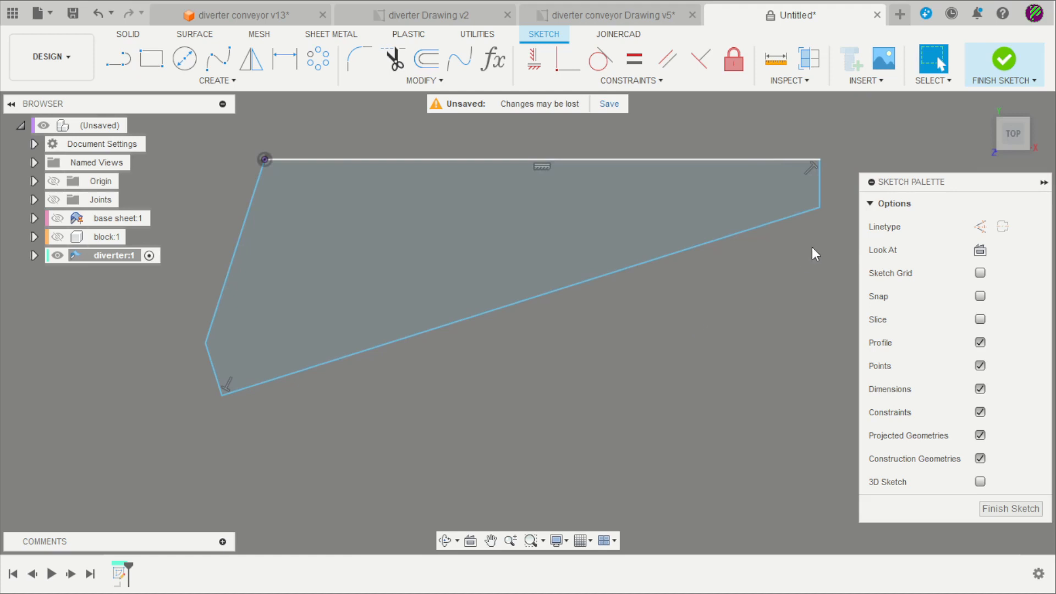
Dimension the profile's horizontal edge to 400 mm and the short vertical edge at its far end to 10 mm
key(d)
click(681, 158)
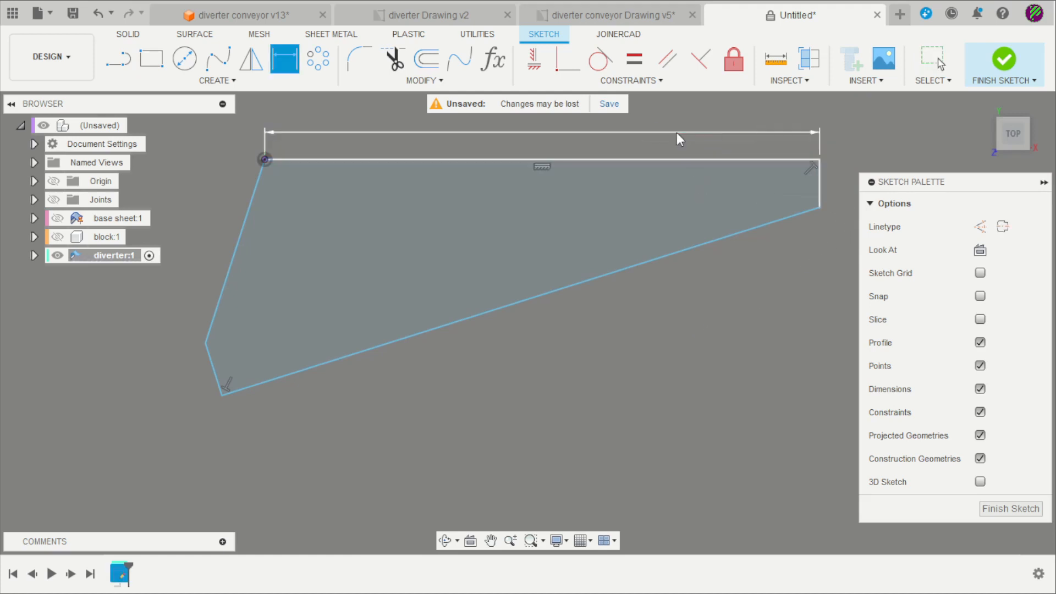
click(676, 134)
text(4)
key(Return)
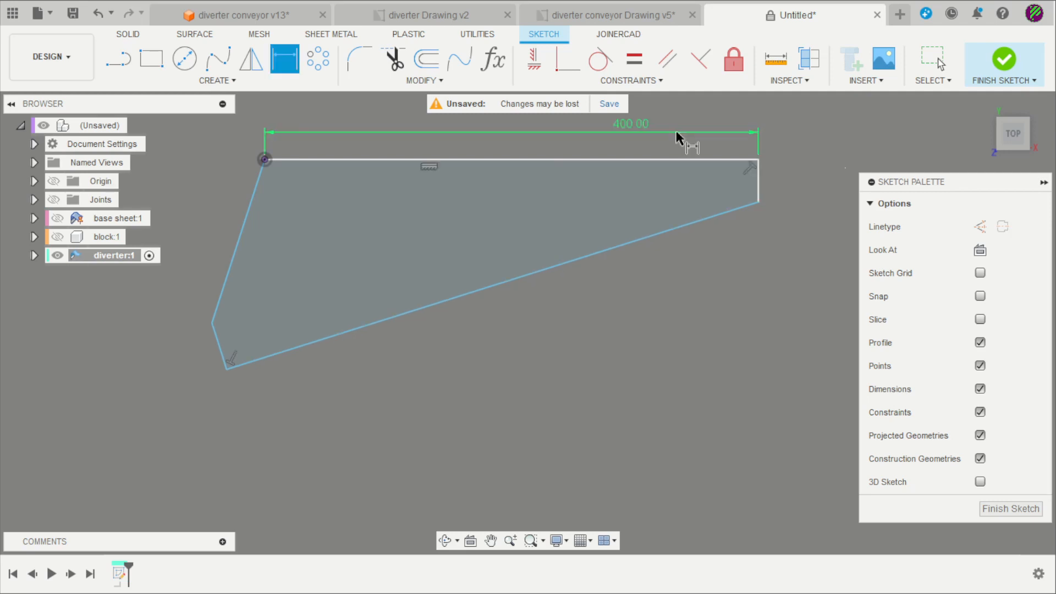
scroll(764, 176, up, 3)
click(755, 189)
click(781, 186)
text(10)
key(Return)
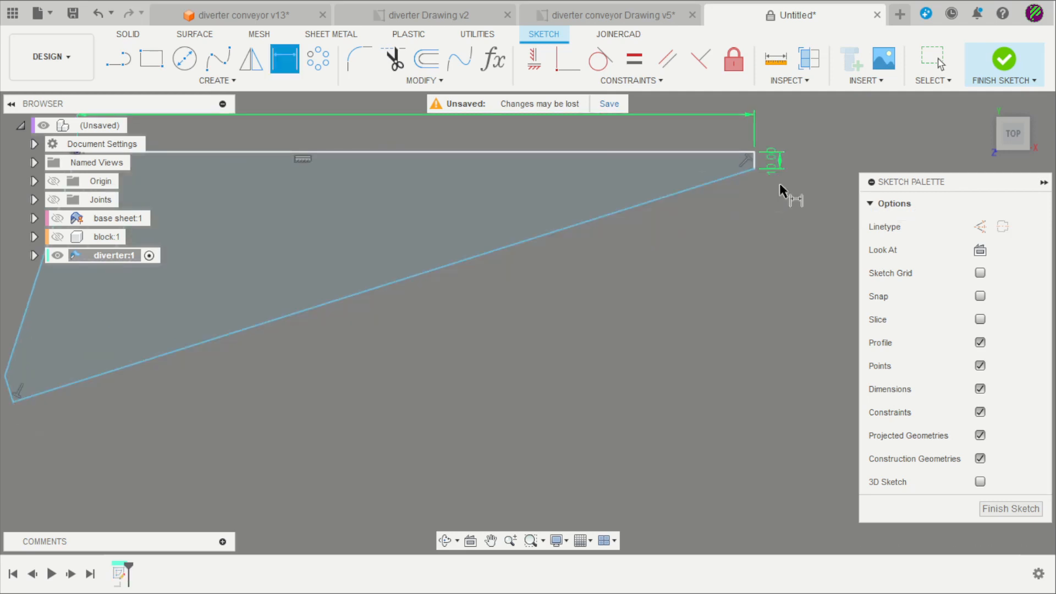
Dimension the angle between the horizontal edge and the long closing edge at the origin to 100°
scroll(680, 263, down, 3)
scroll(358, 333, up, 1)
scroll(312, 339, up, 3)
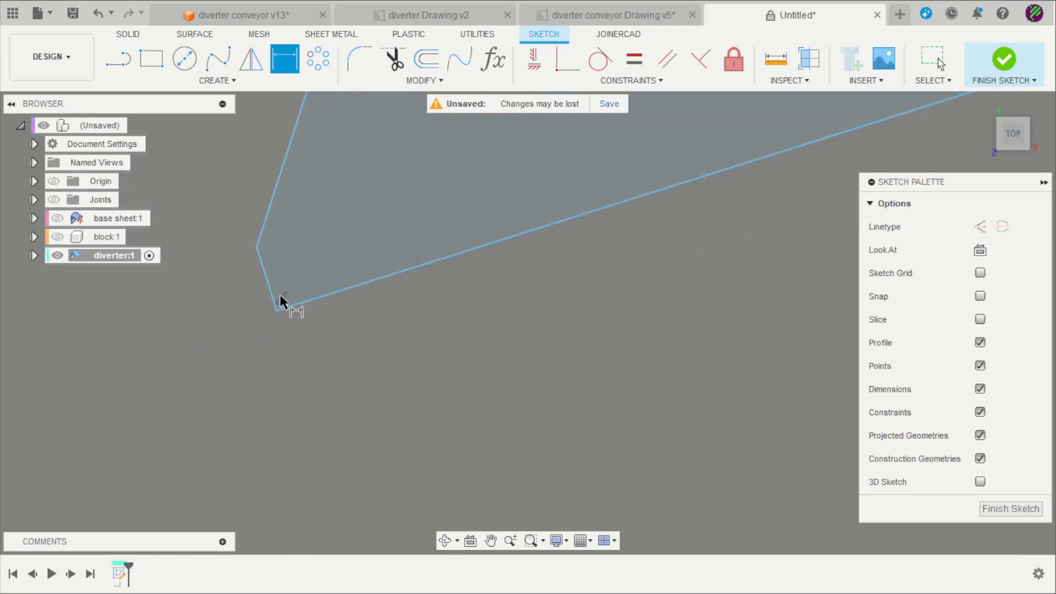
scroll(374, 352, down, 2)
scroll(434, 314, down, 3)
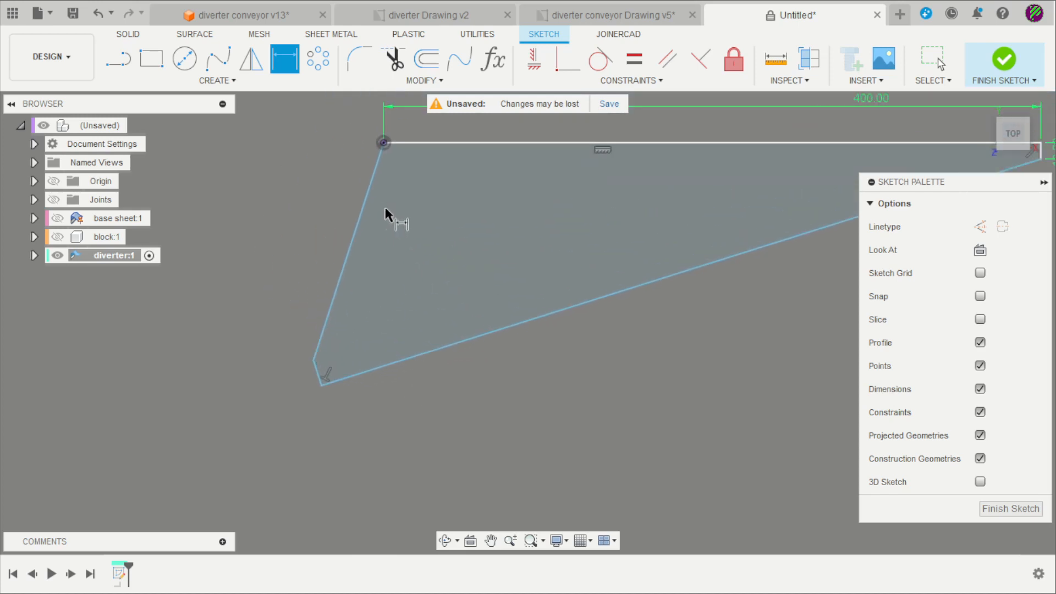
click(370, 182)
click(422, 144)
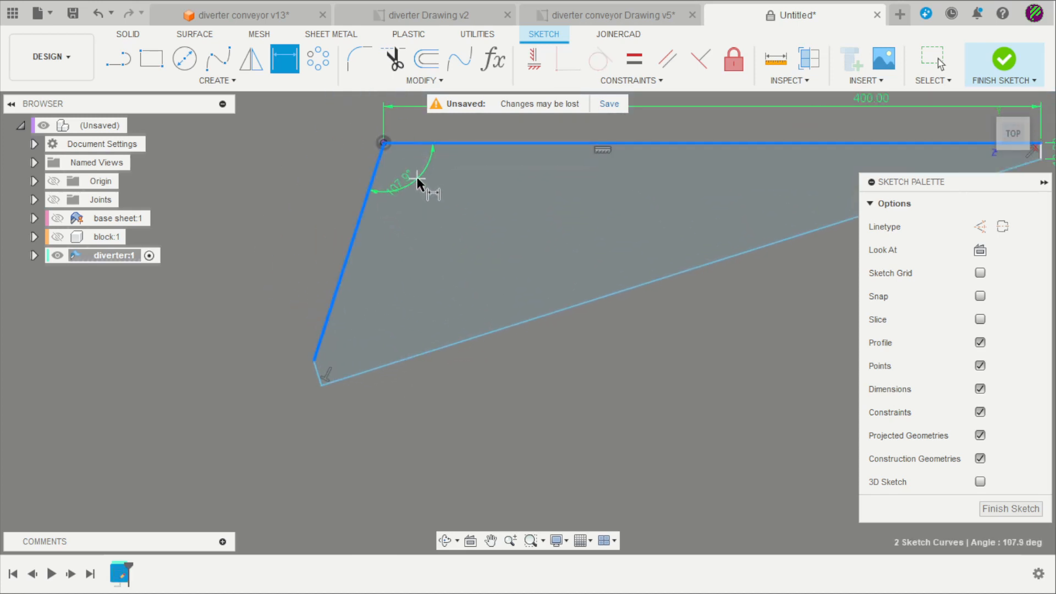
click(418, 180)
text(100)
key(Return)
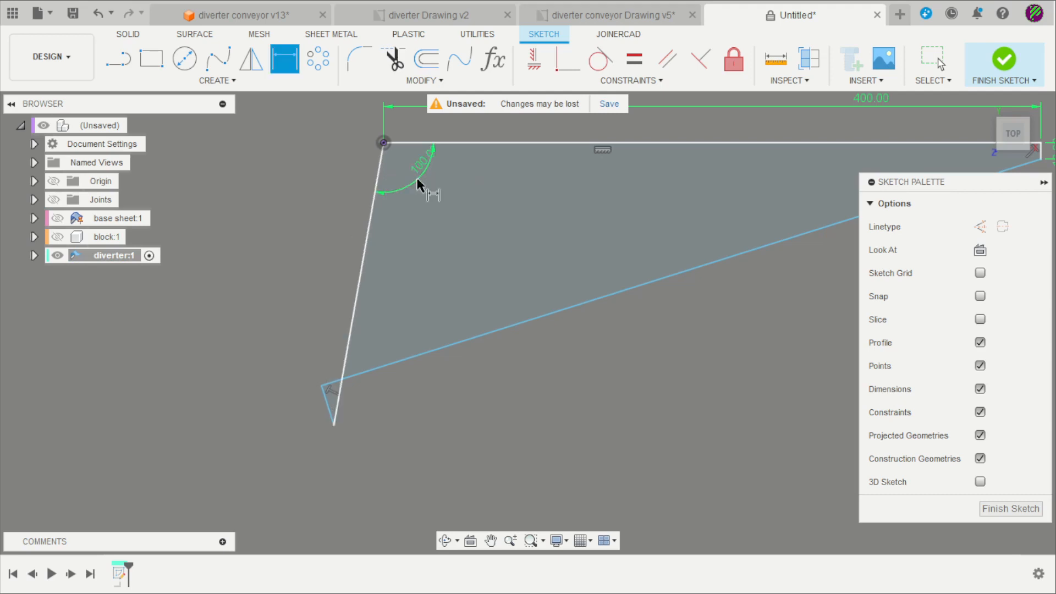
Move the profile's lower corner outward so its short edge no longer crosses the slanted edge
key(Escape)
drag(325, 388, 349, 446)
scroll(421, 428, down, 3)
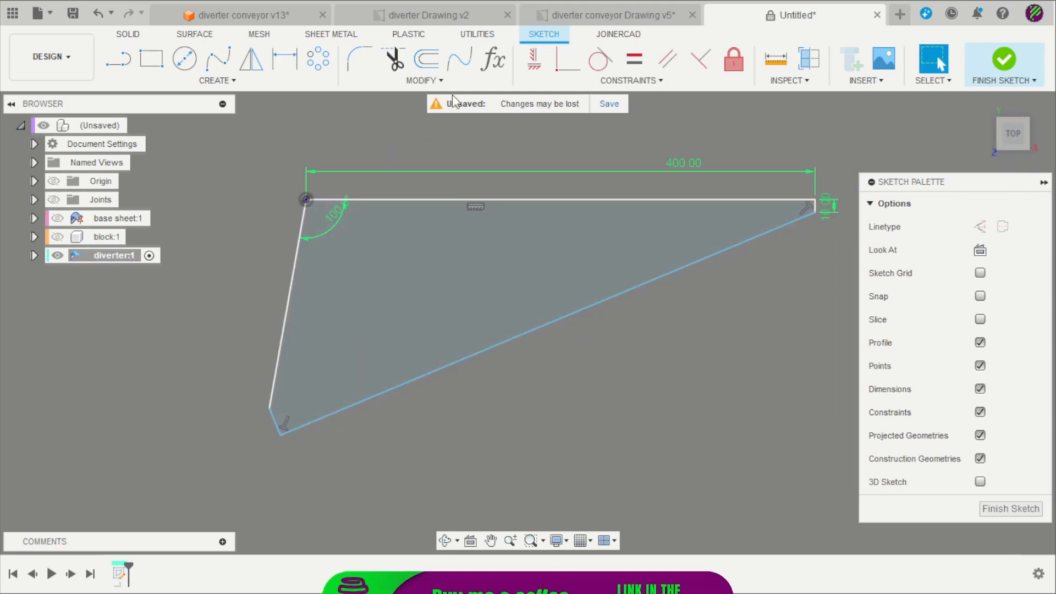
Dimension the short edge at the profile's lower corner to 10 mm
scroll(369, 388, up, 2)
key(d)
click(379, 430)
scroll(371, 435, up, 2)
click(378, 432)
text(10)
key(Return)
scroll(380, 435, down, 3)
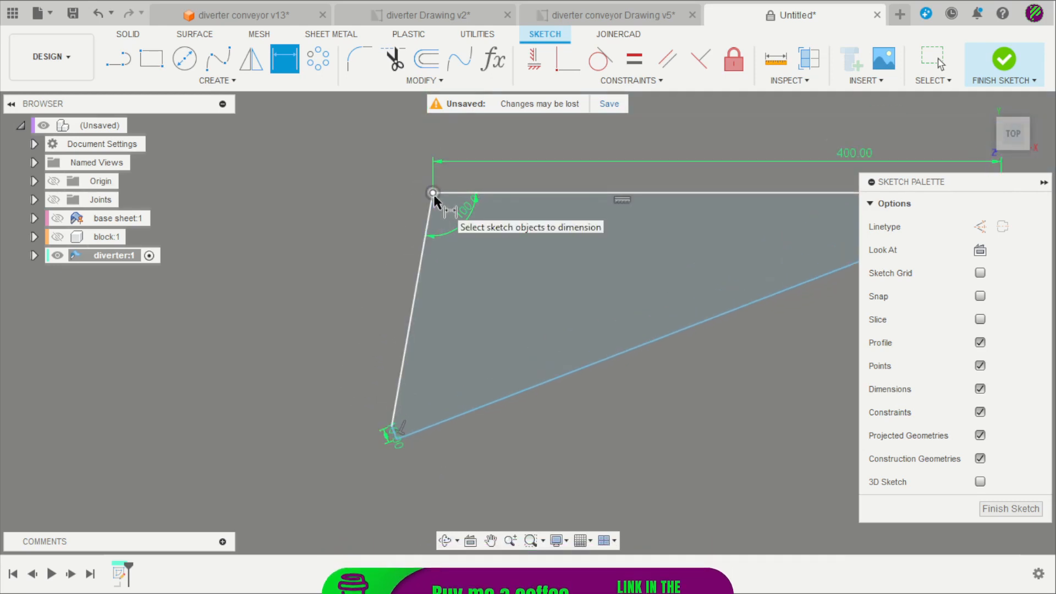
Dimension the vertical distance from the origin to the lower end of the closing edge to 150 mm
click(433, 193)
click(393, 425)
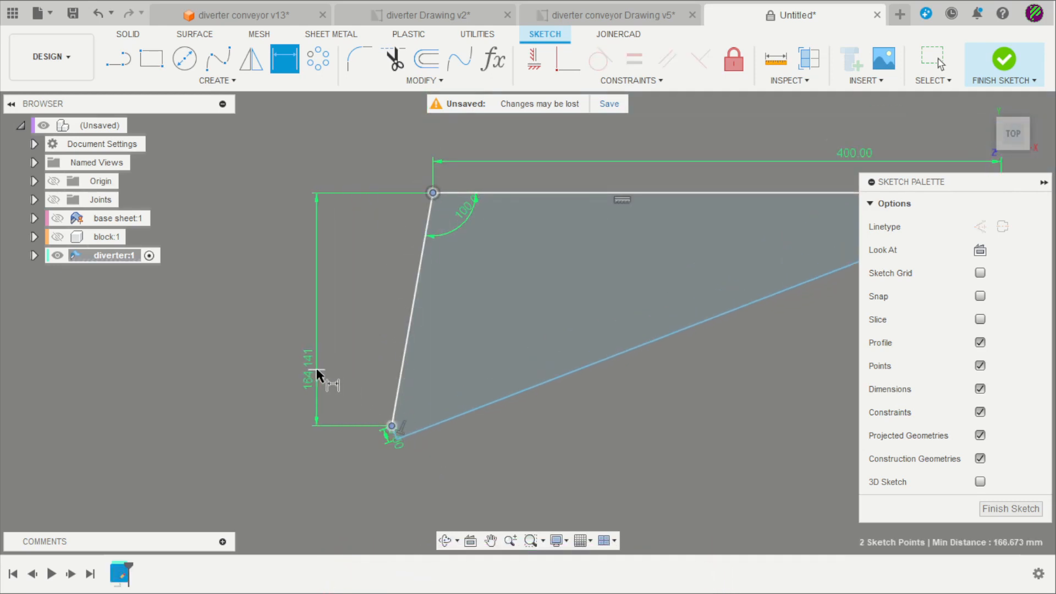
click(319, 364)
text(150)
key(Return)
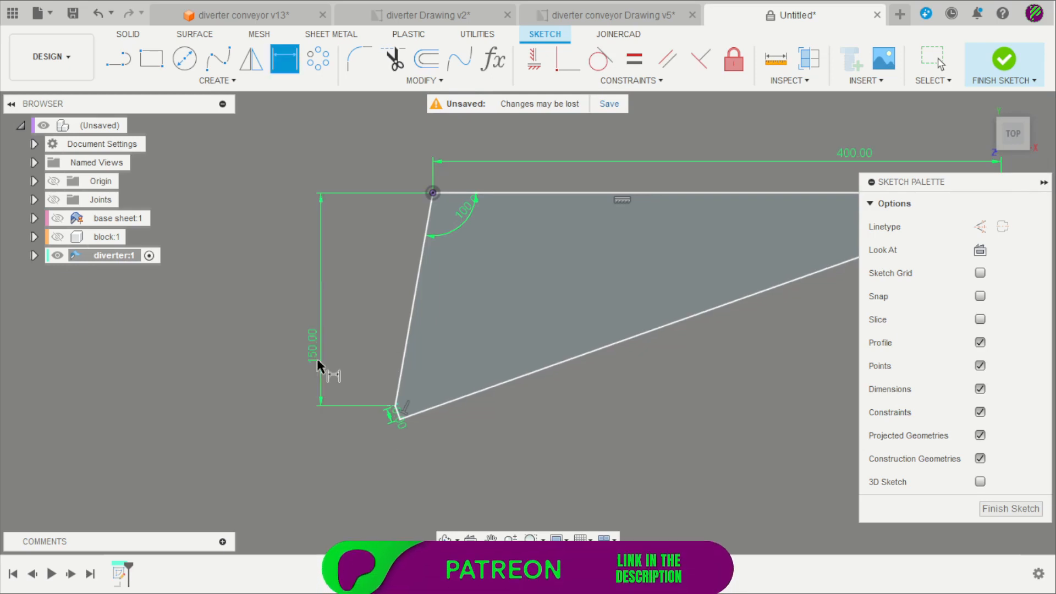
scroll(352, 349, down, 5)
scroll(512, 326, up, 2)
middle_drag(514, 325, 491, 390)
key(Escape)
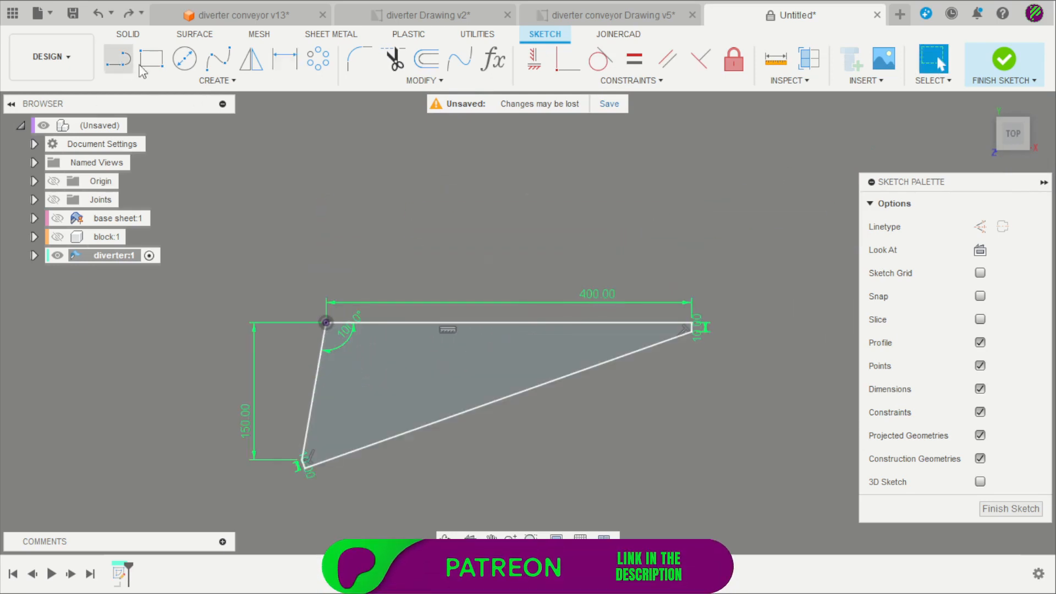
Mirror the profile's other edges about the 400 mm horizontal line
click(252, 59)
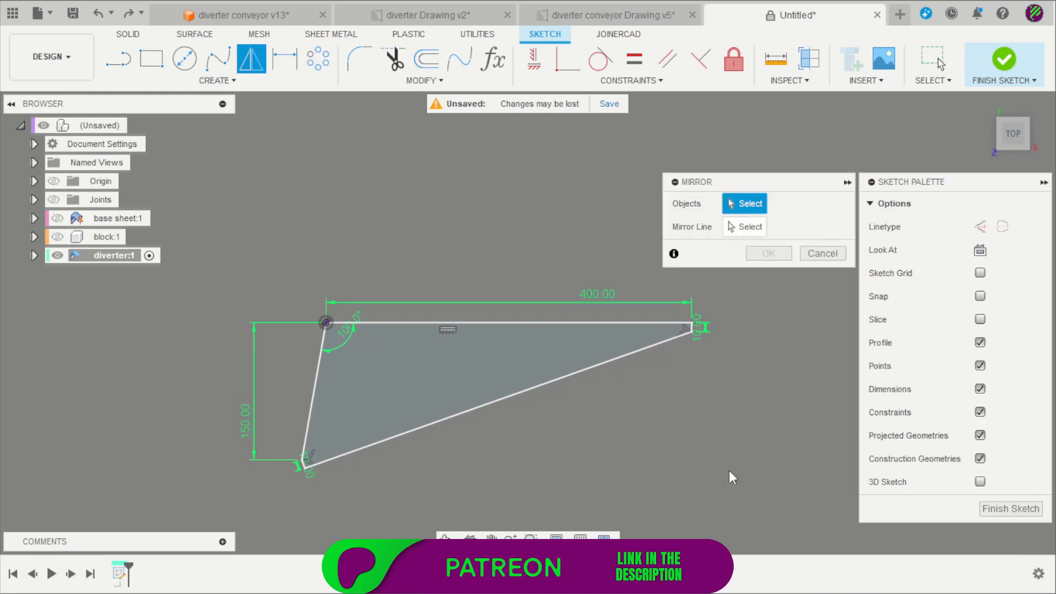
drag(749, 499, 259, 329)
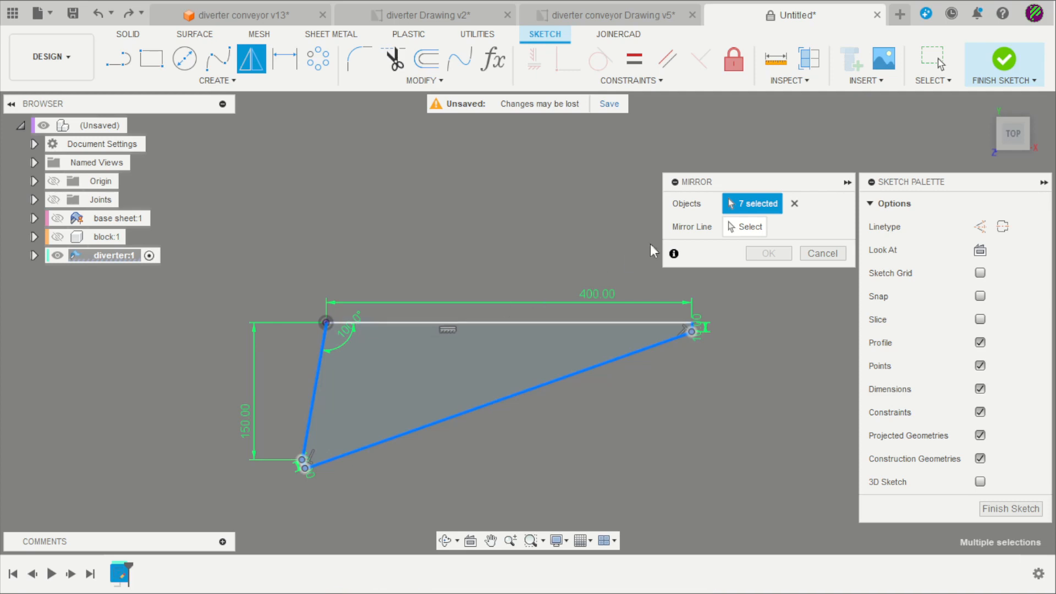
click(745, 227)
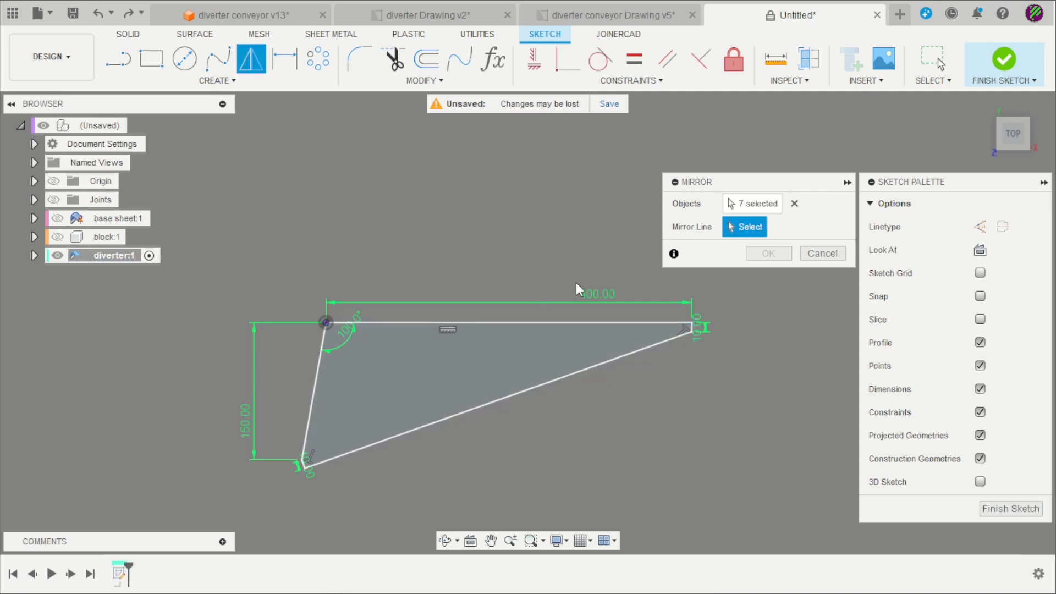
click(549, 322)
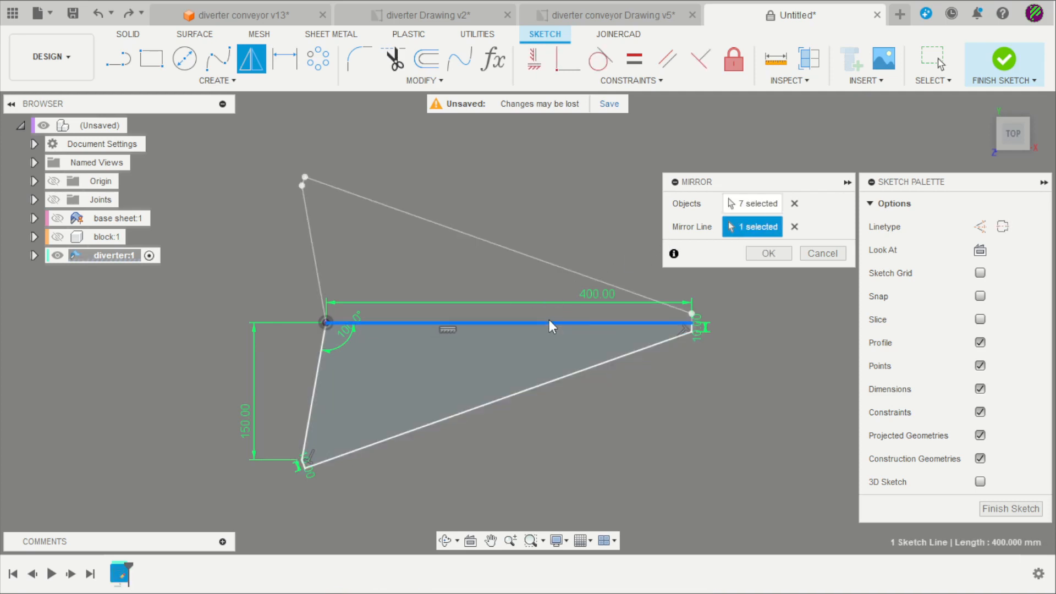
click(768, 253)
Convert the mirror line to construction, reposition the dimensions clear of the outline, and finish the sketch
click(594, 326)
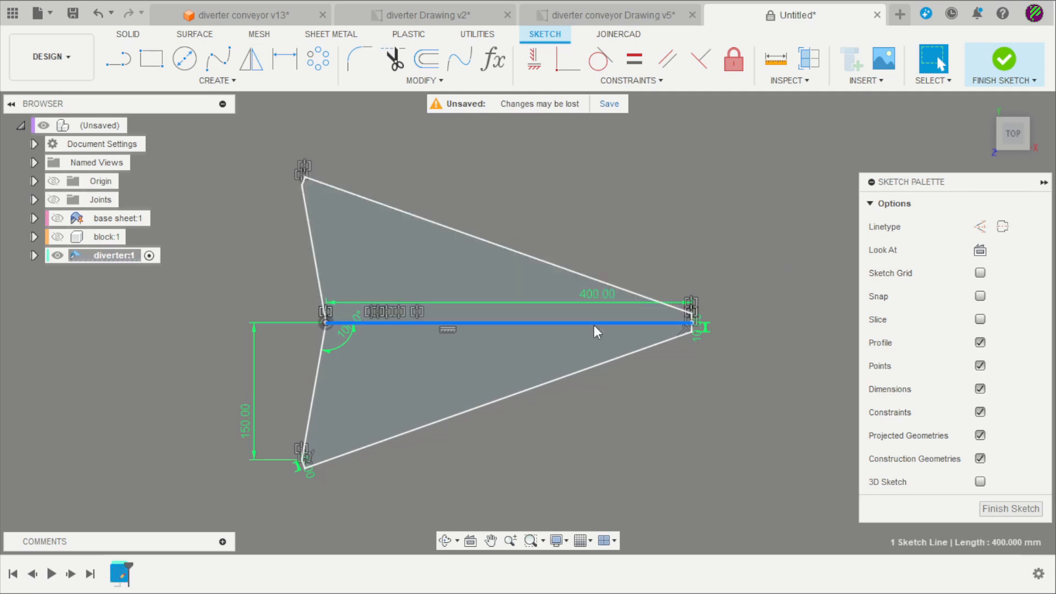
click(985, 225)
click(729, 158)
scroll(575, 240, down, 1)
drag(597, 289, 602, 166)
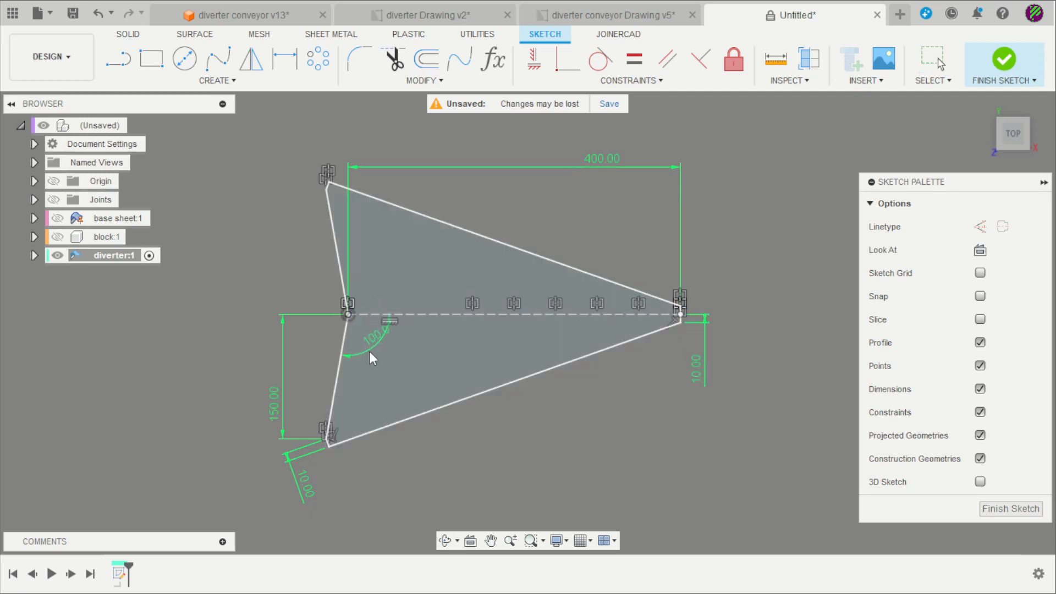
click(998, 69)
Rename the second Steel (mm) sheet metal rule in this design as Steel diverter (mm) and change its thickness
shift+middle_drag(717, 285, 741, 240)
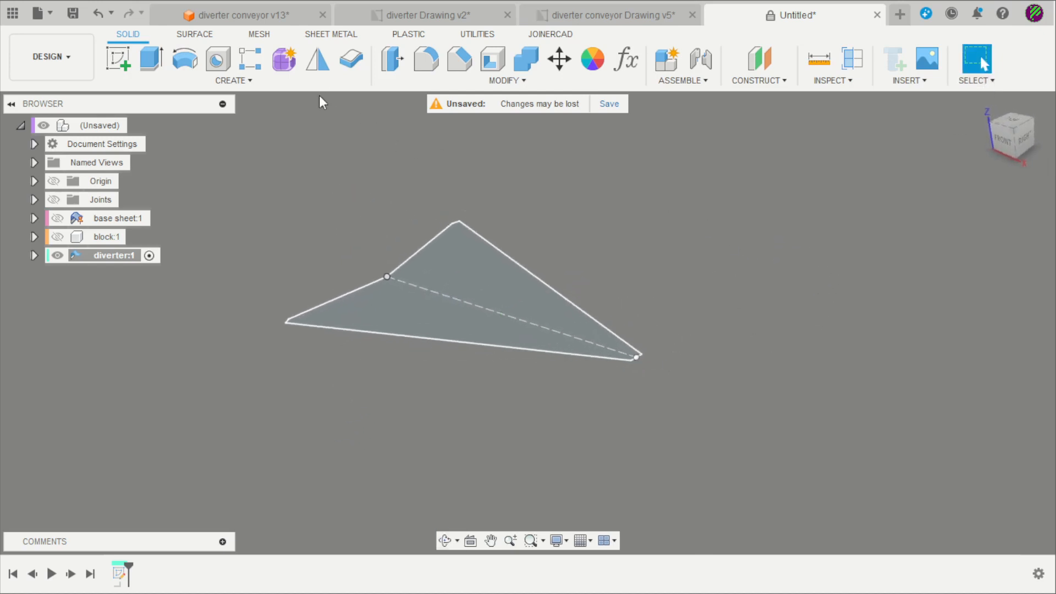
click(324, 34)
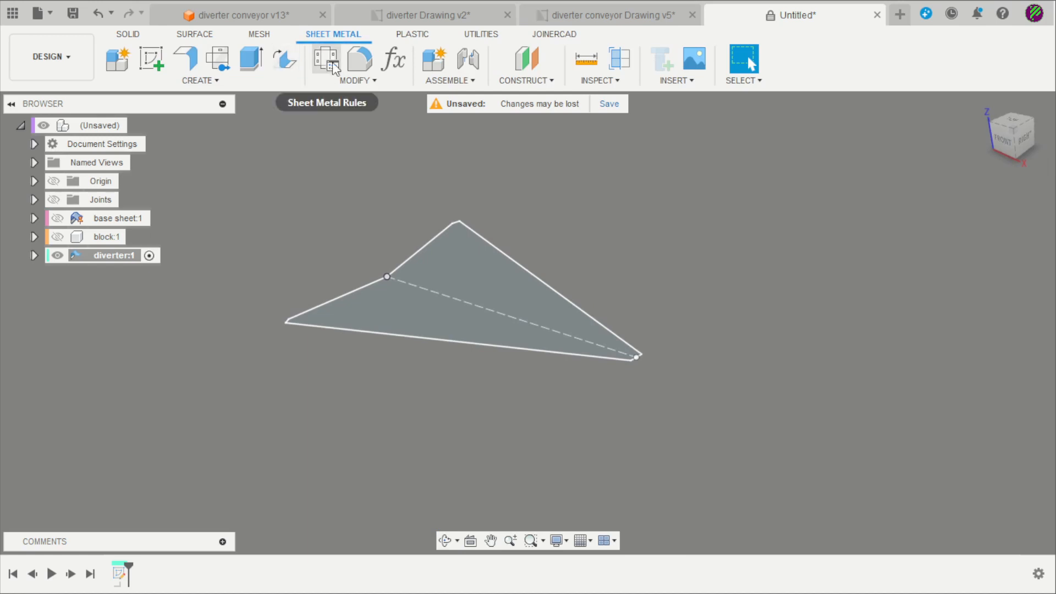
click(326, 59)
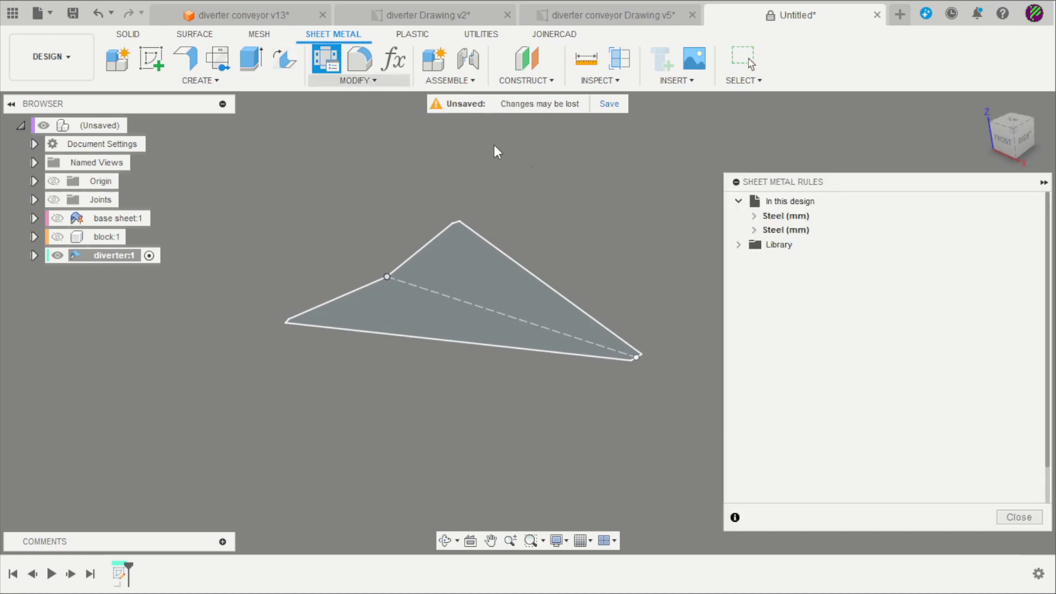
click(816, 231)
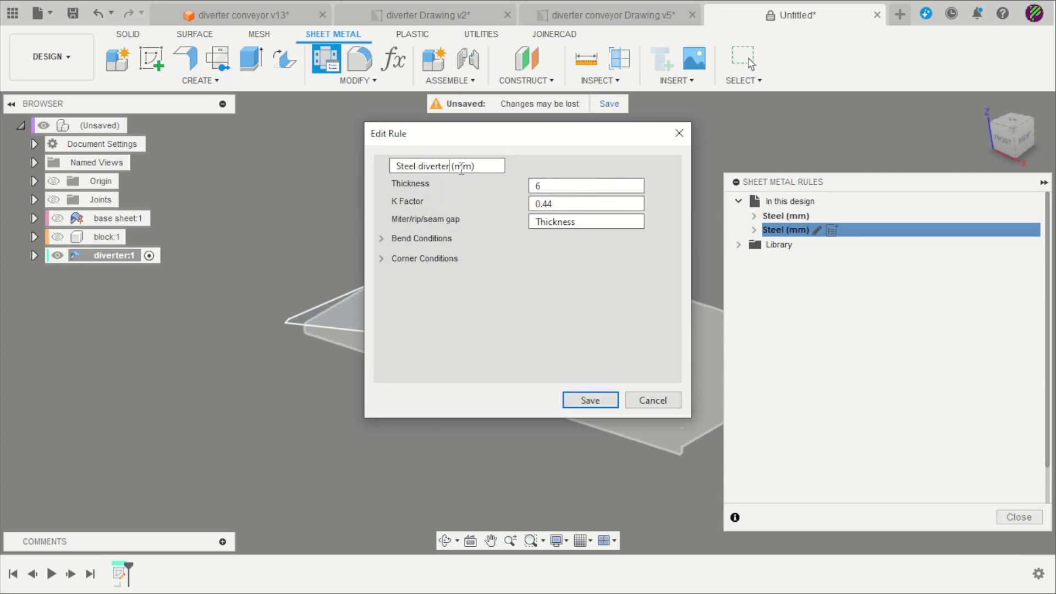
click(530, 187)
click(591, 400)
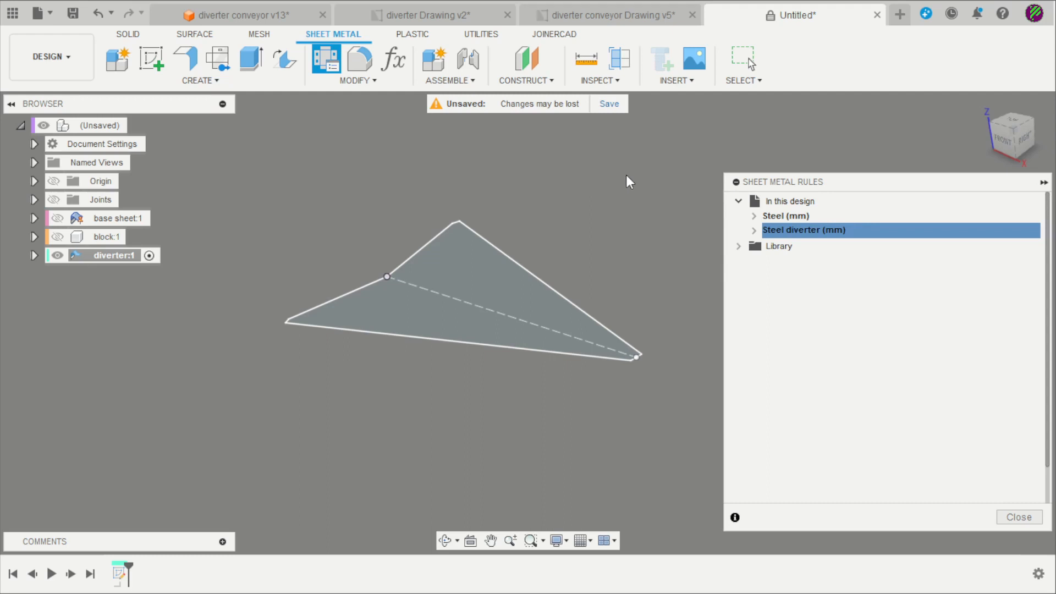
click(1019, 517)
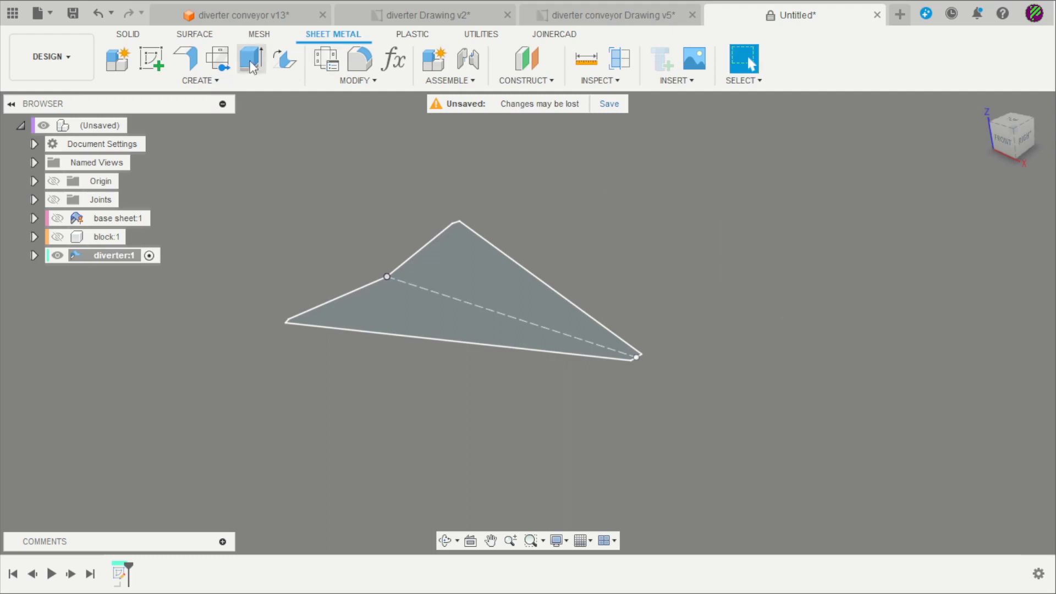
Create a flange as a new body from the arrow-shaped profile, with the Side 2 orientation
click(187, 61)
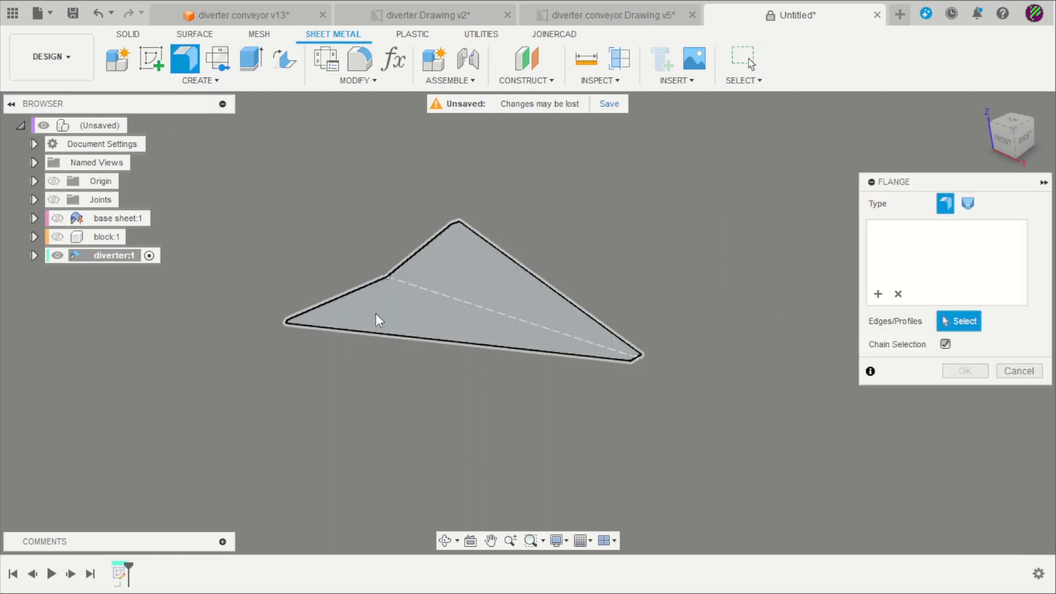
click(419, 320)
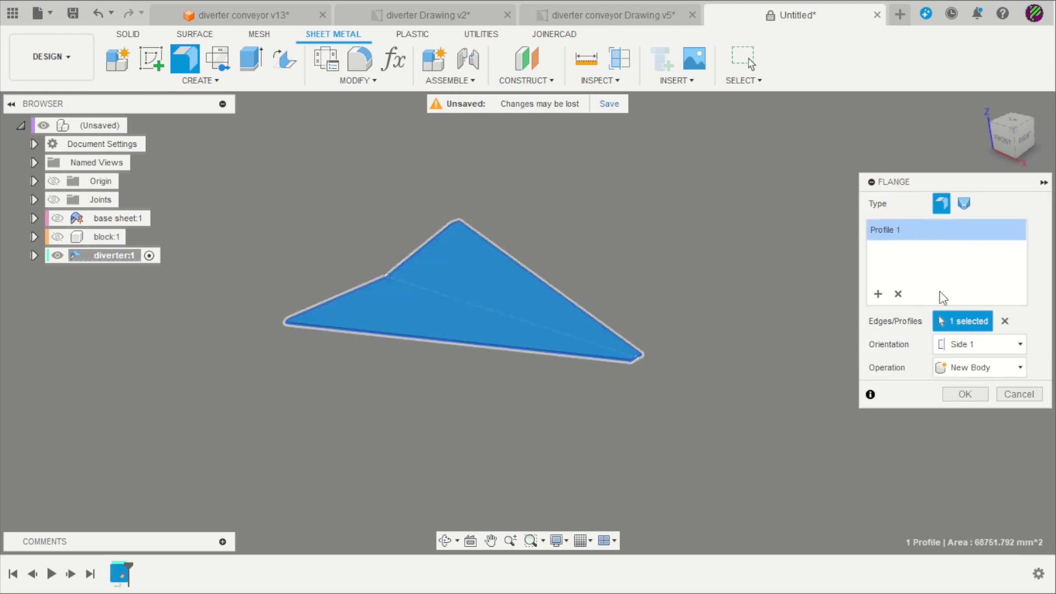
scroll(649, 351, up, 8)
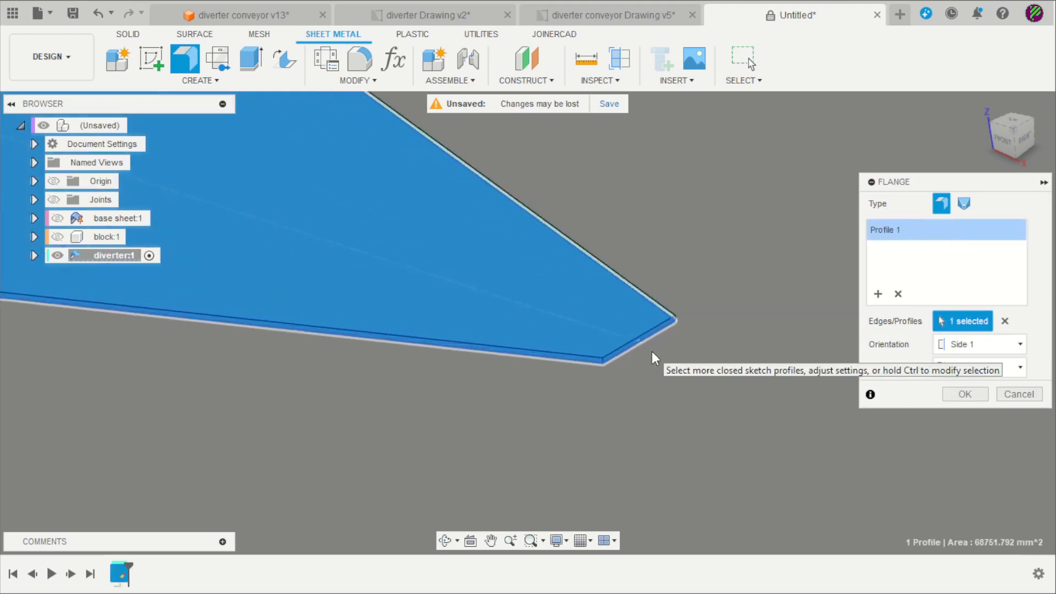
click(967, 344)
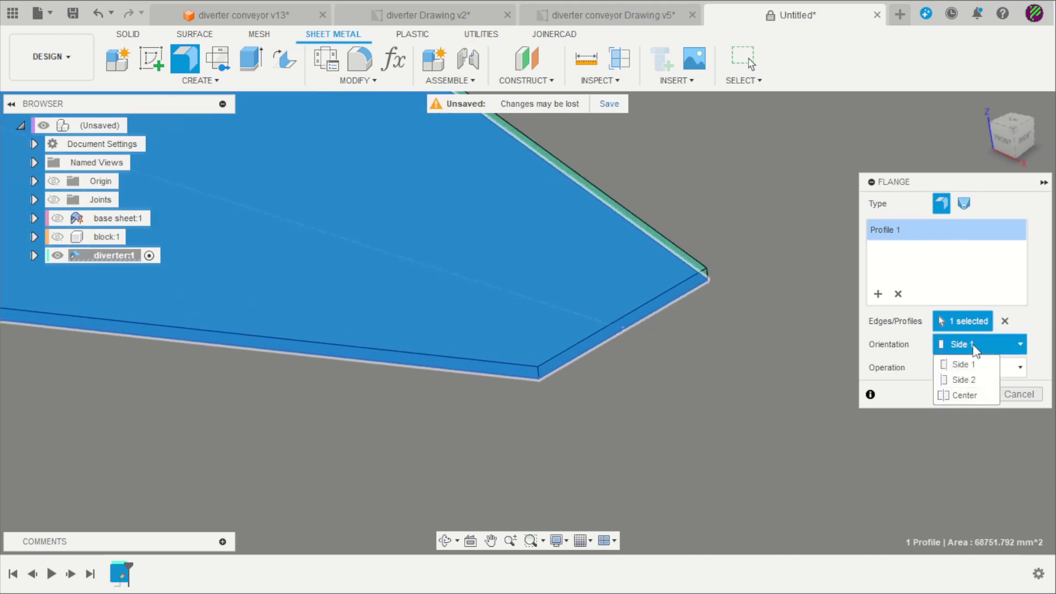
click(950, 380)
scroll(750, 361, down, 5)
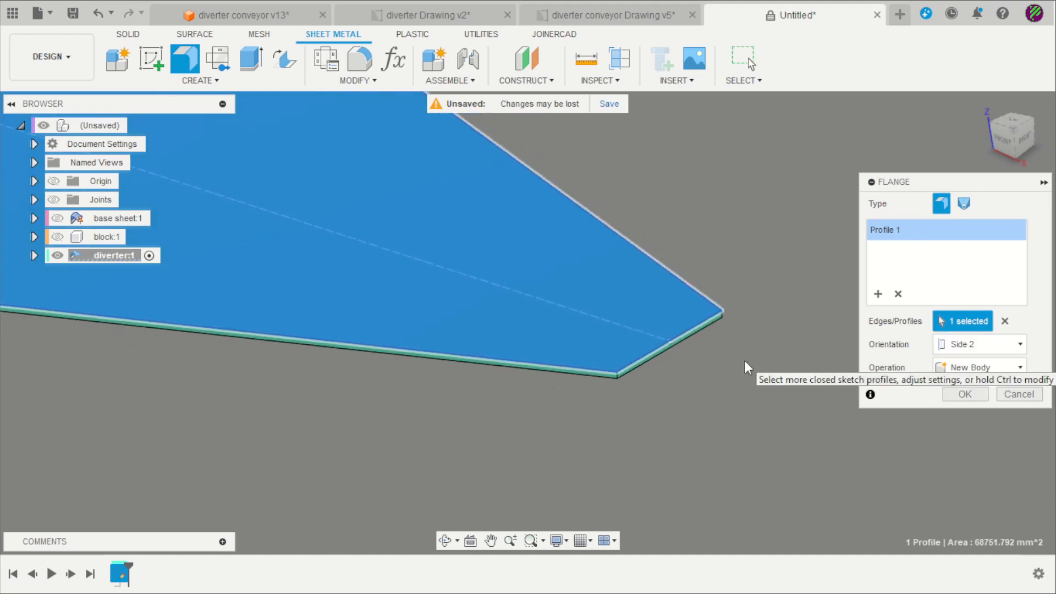
scroll(737, 364, up, 7)
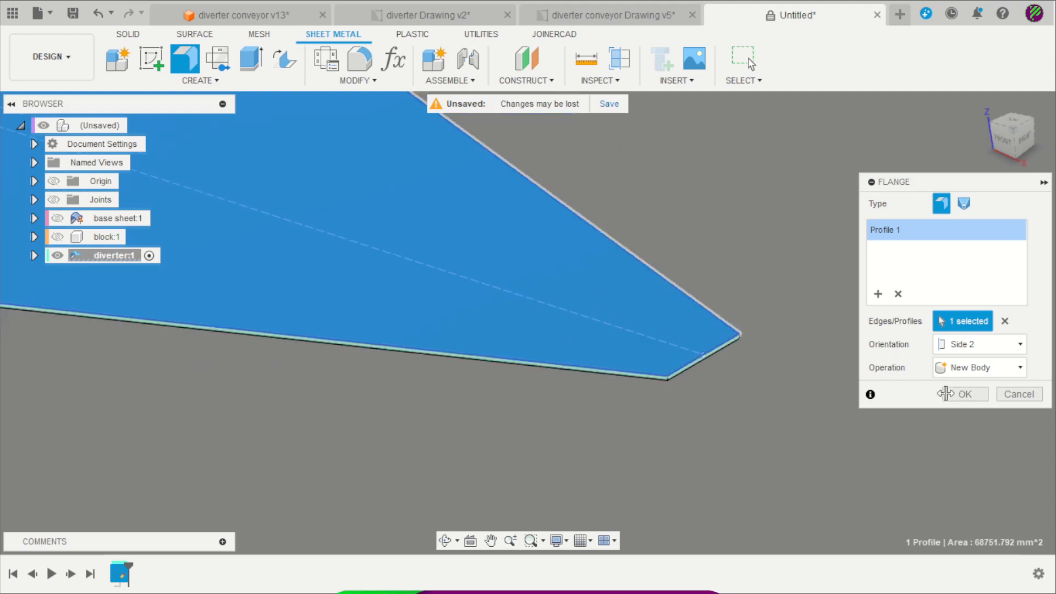
click(964, 395)
scroll(597, 363, down, 8)
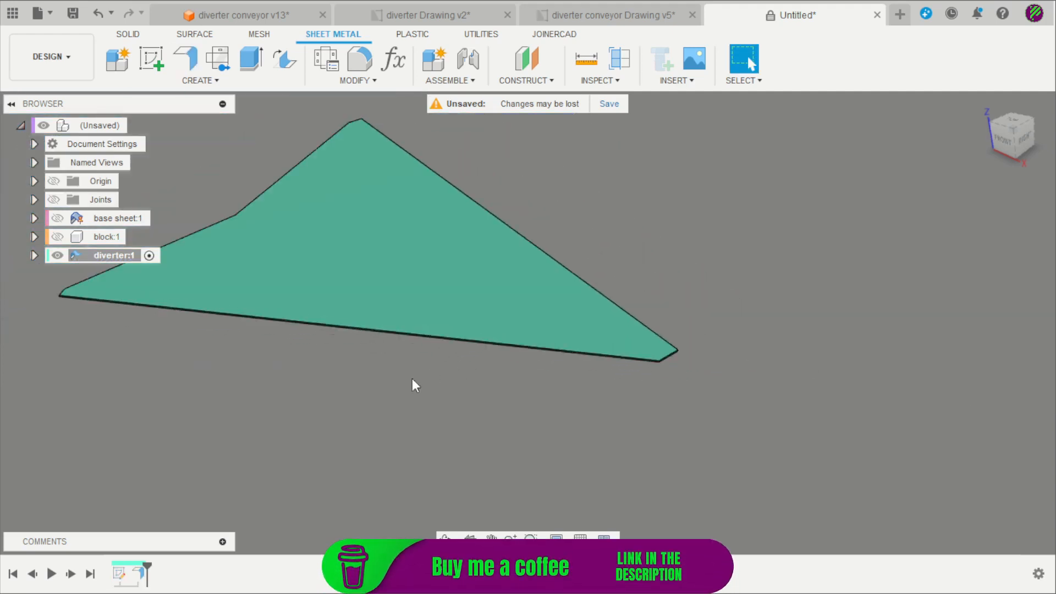
Make Sketch1 of the diverter component visible again so its dashed centre line shows on the sheet
scroll(159, 356, up, 1)
click(35, 255)
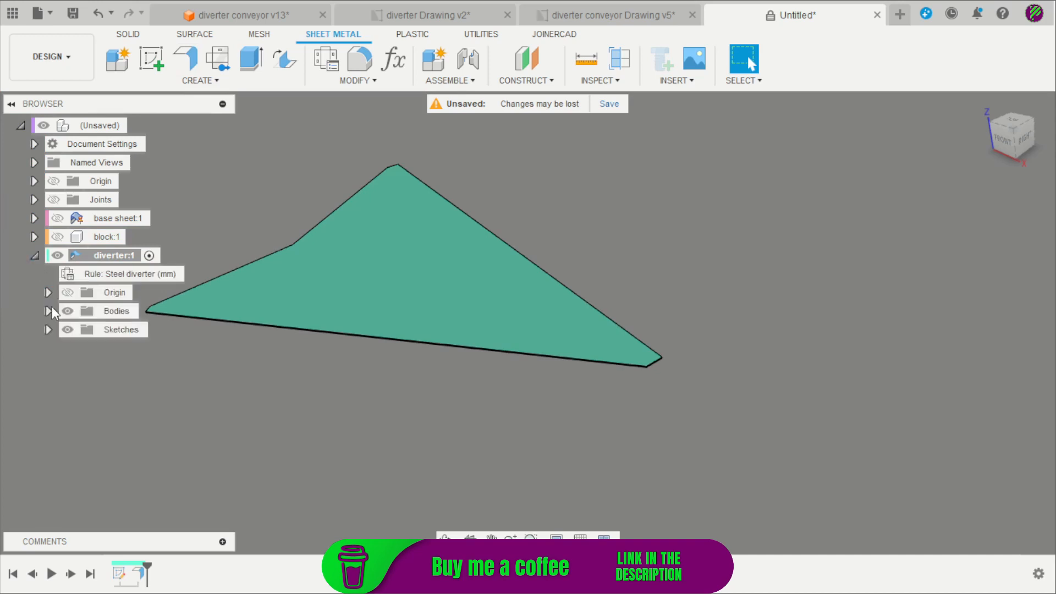
click(48, 329)
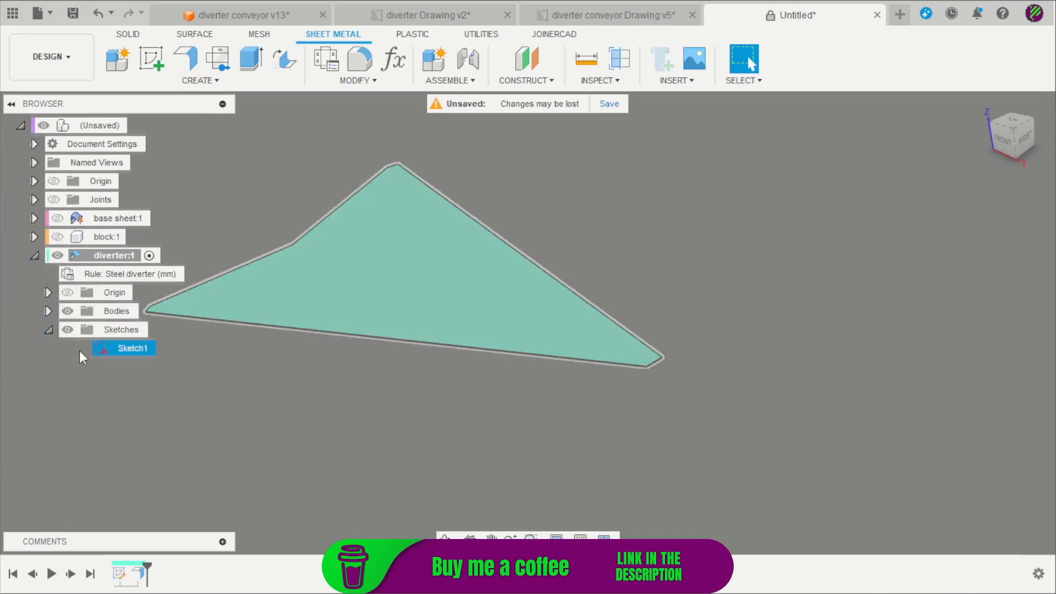
scroll(710, 444, down, 2)
scroll(578, 412, up, 2)
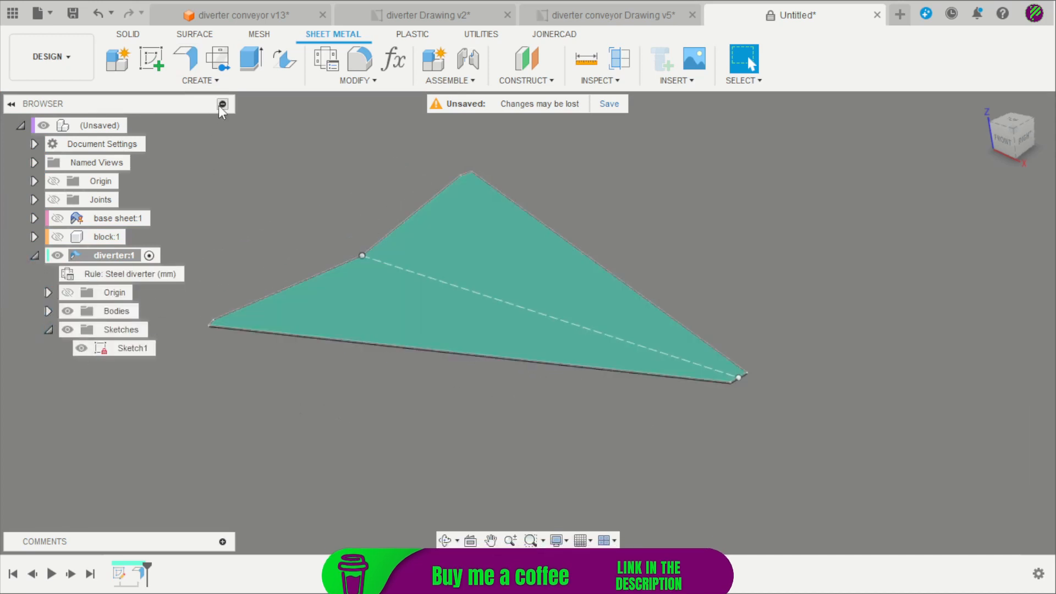
shift+middle_drag(715, 275, 761, 327)
scroll(678, 341, down, 2)
scroll(680, 332, up, 1)
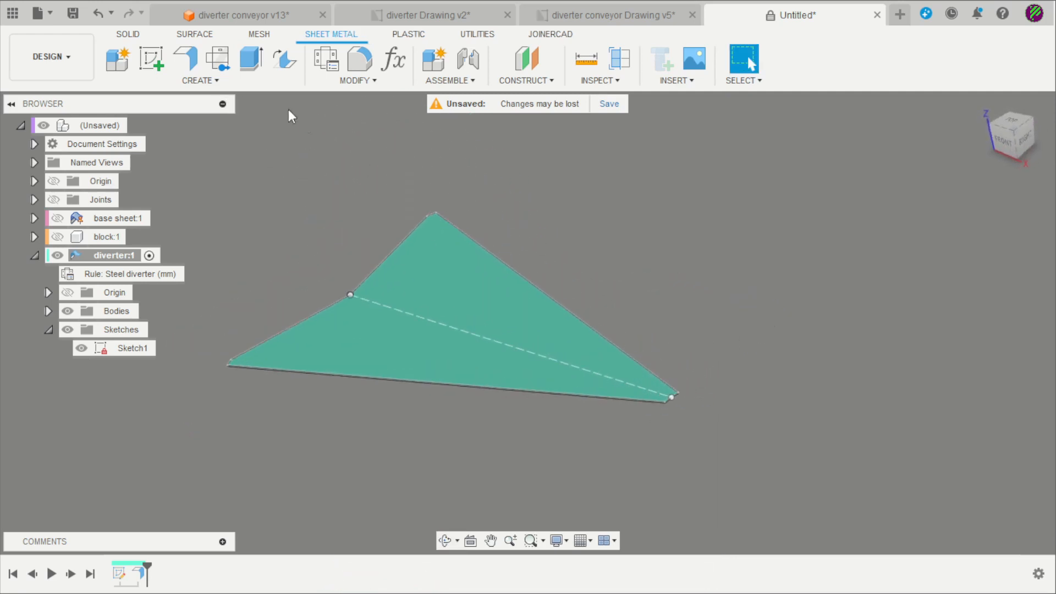
Bend the sheet about the dashed centre line by -128 degrees, keeping the upper half stationary and using the Center bend line position
click(285, 59)
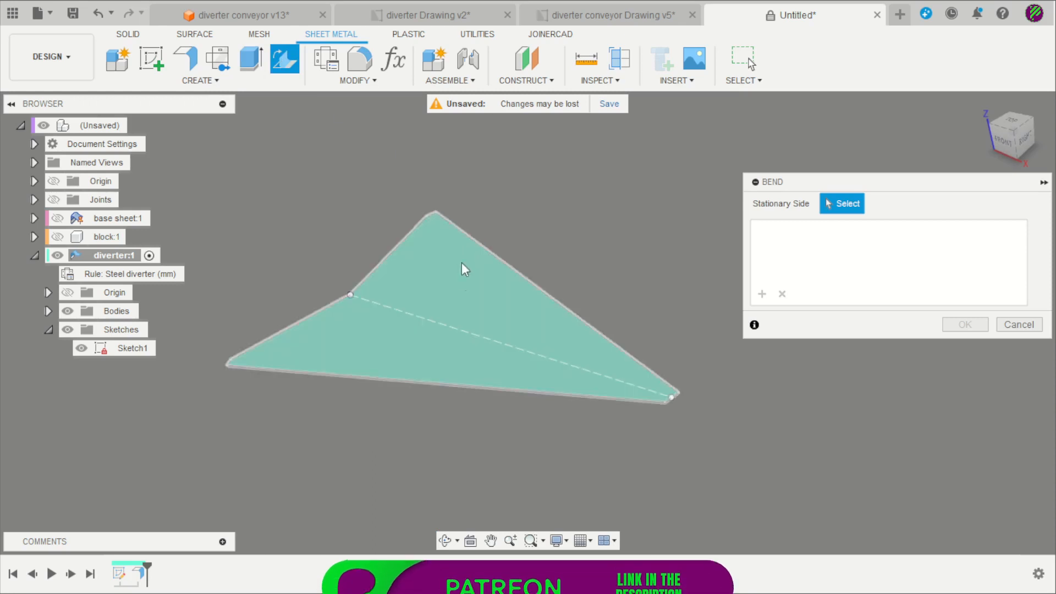
click(462, 307)
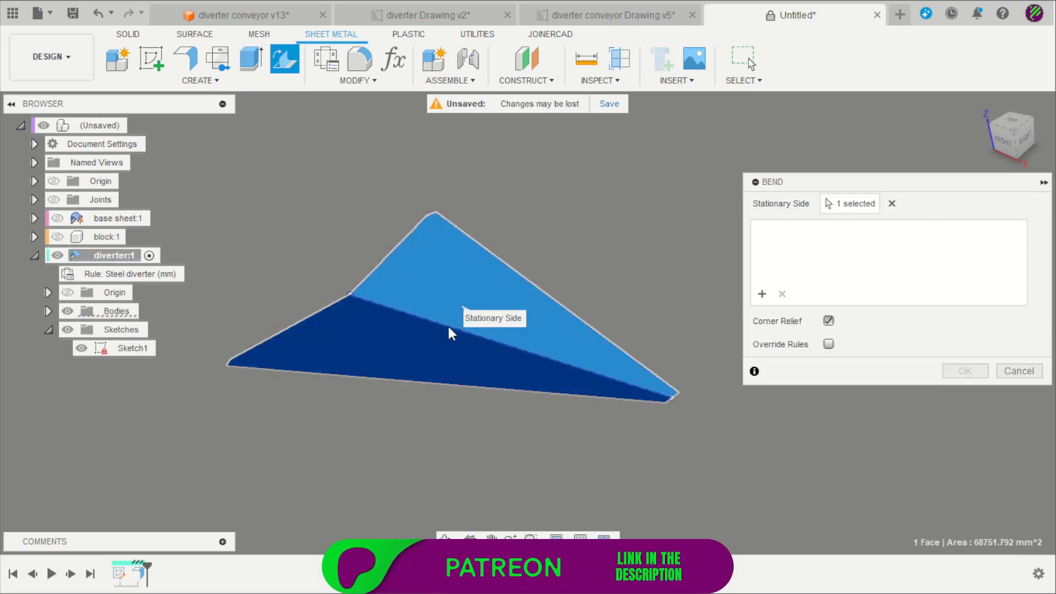
click(449, 328)
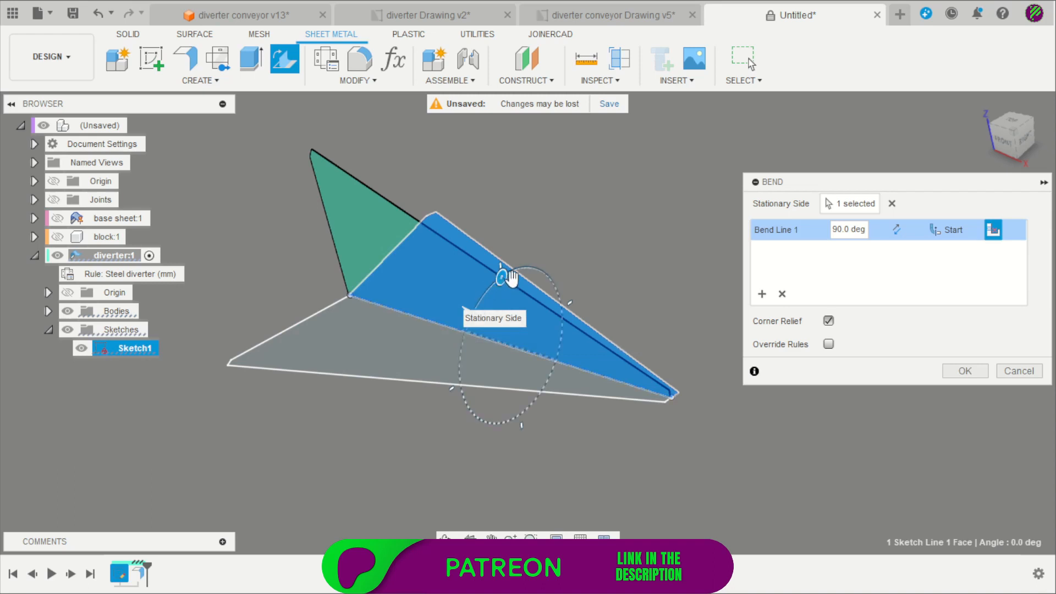
drag(496, 277, 532, 402)
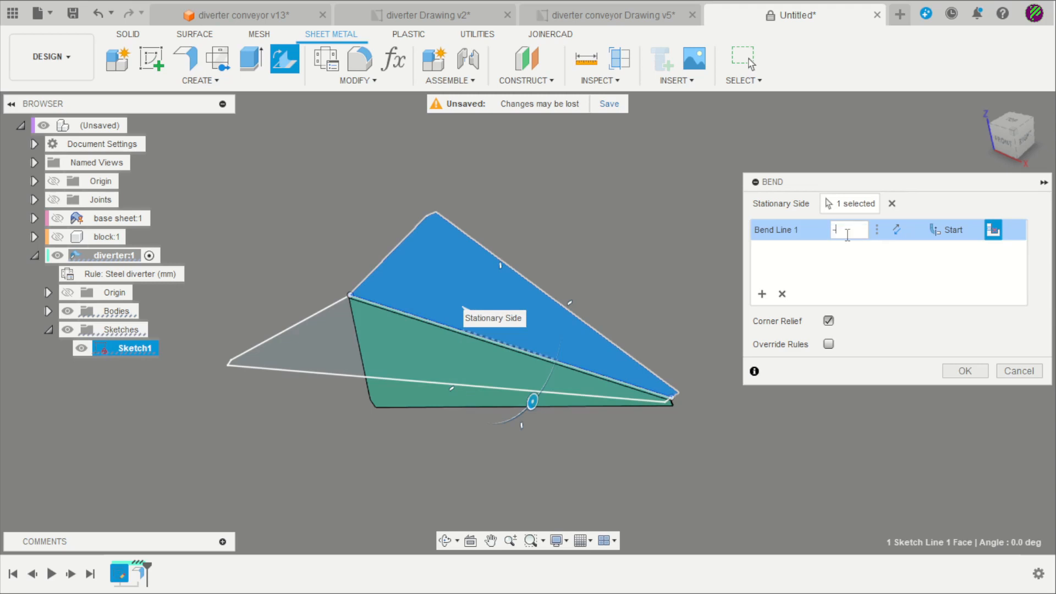
click(848, 235)
text(-128)
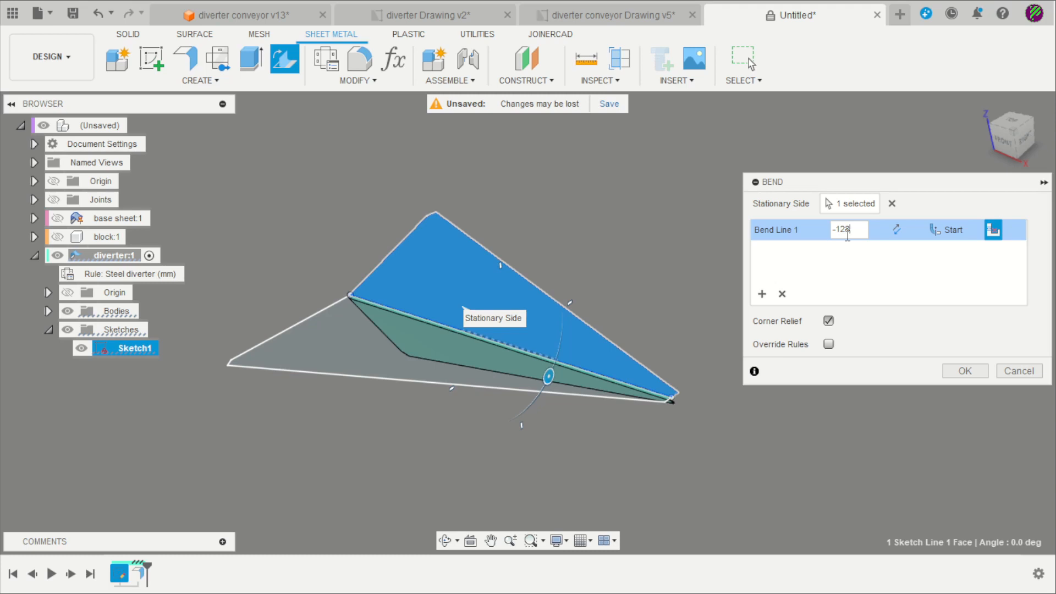
click(975, 231)
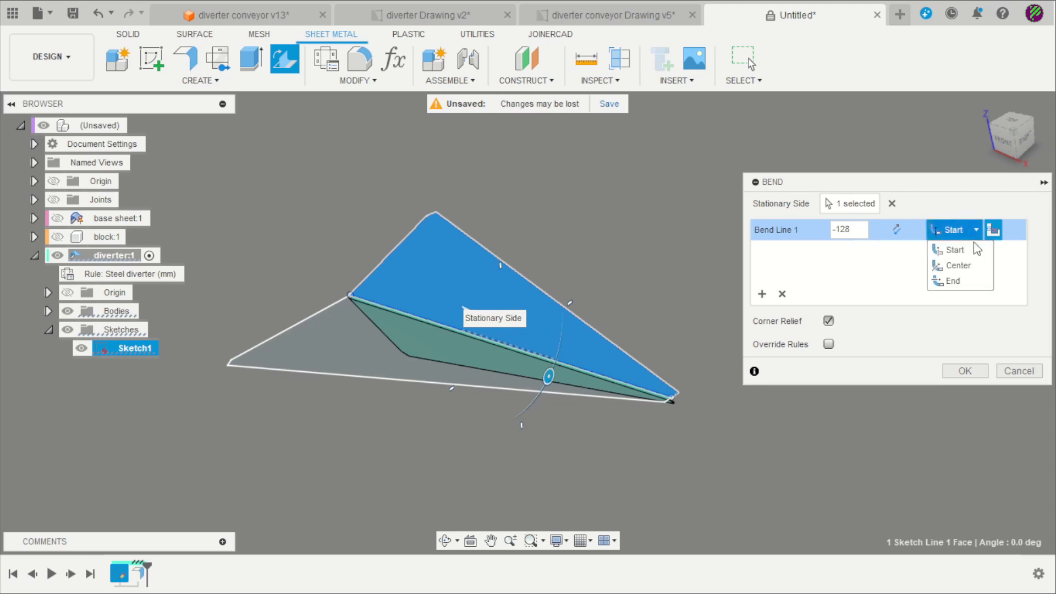
click(963, 266)
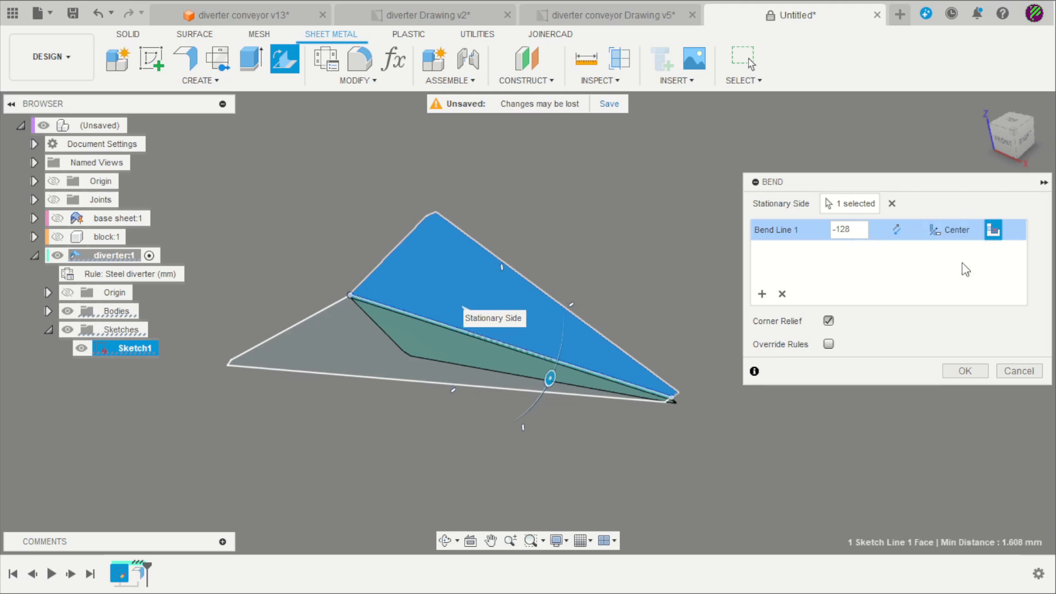
click(965, 371)
shift+middle_drag(889, 399, 566, 407)
scroll(527, 380, up, 5)
scroll(514, 404, up, 2)
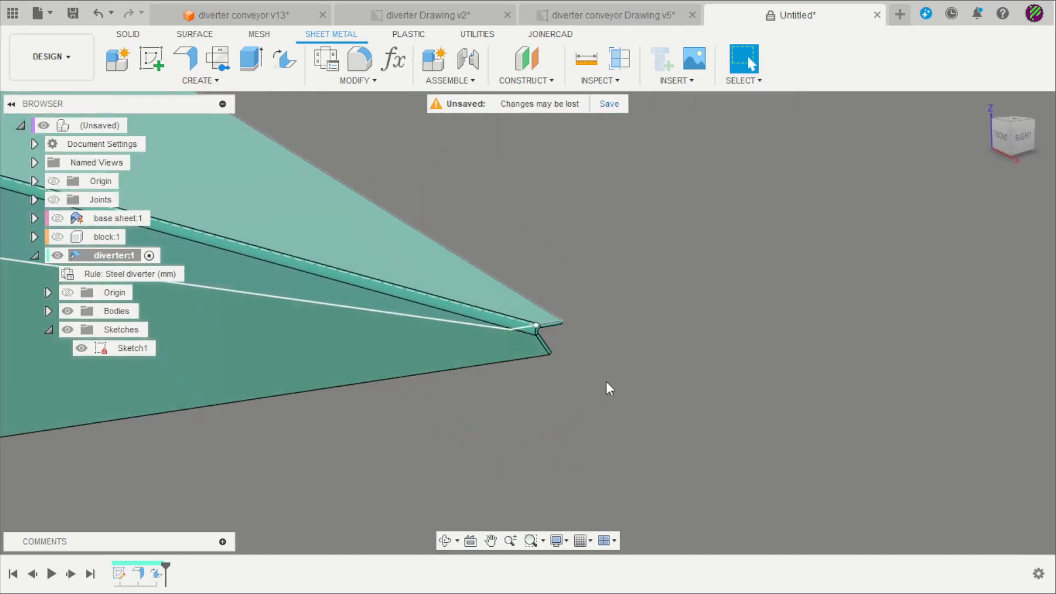
Hide Sketch1 of the diverter component
scroll(607, 389, down, 2)
click(81, 348)
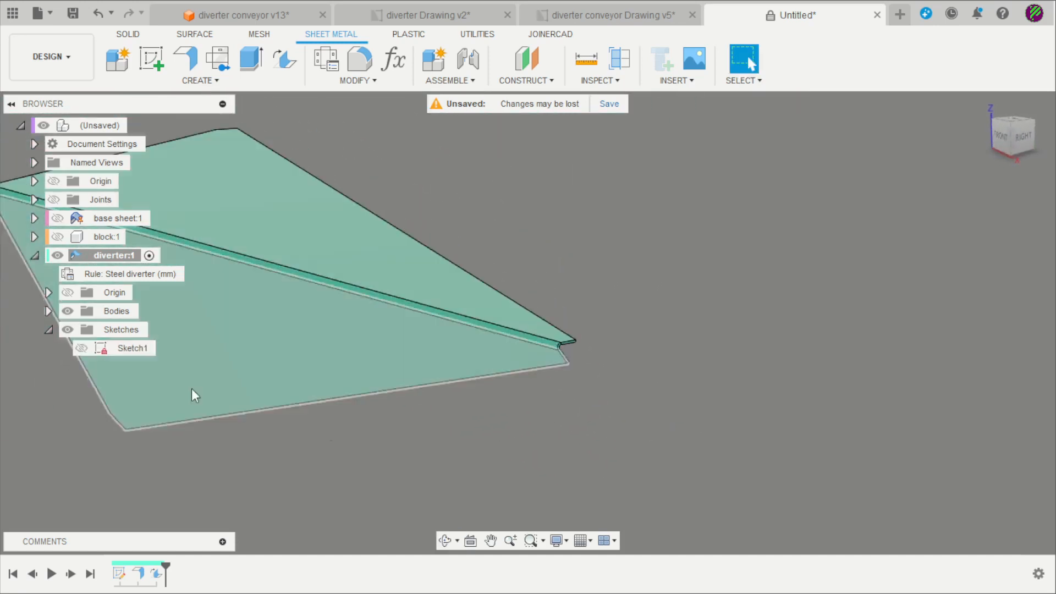
mouse_move(580, 396)
shift+middle_down()
mouse_move(641, 444)
mouse_move(572, 414)
mouse_move(484, 429)
mouse_move(500, 465)
mouse_move(603, 458)
mouse_move(556, 462)
mouse_move(477, 401)
mouse_move(427, 394)
mouse_move(446, 408)
shift+middle_up()
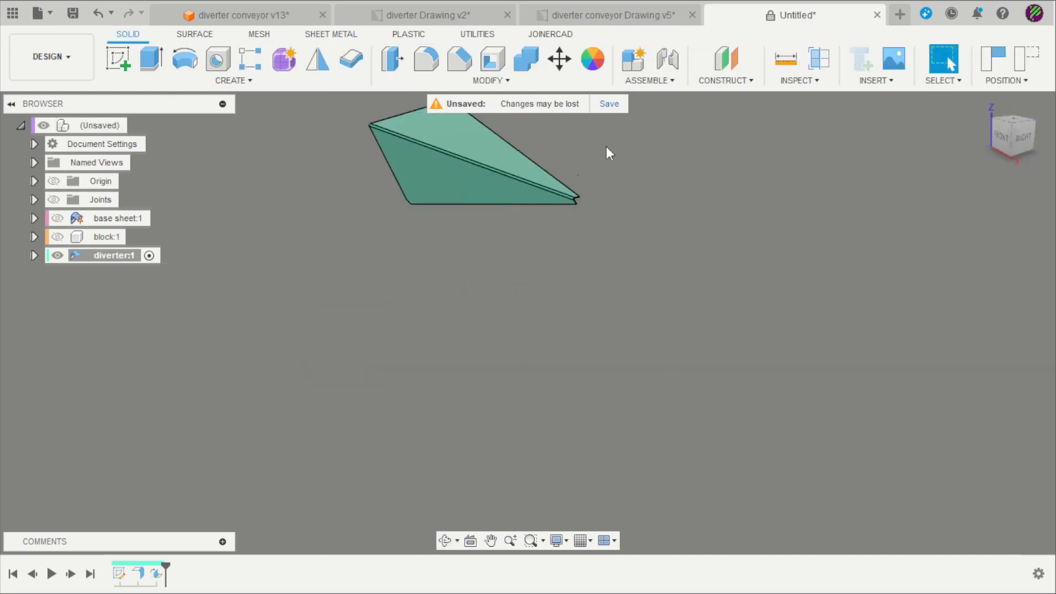
Construct a midplane between the faces of the diverter's two bent wings
scroll(612, 137, up, 5)
shift+middle_drag(600, 295, 550, 297)
scroll(447, 131, up, 3)
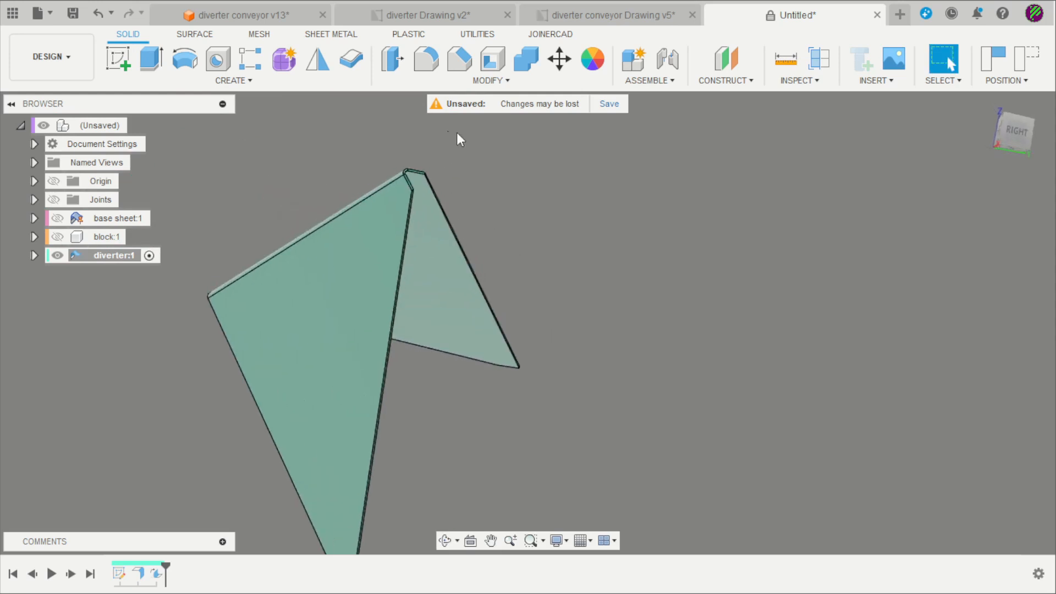
click(732, 81)
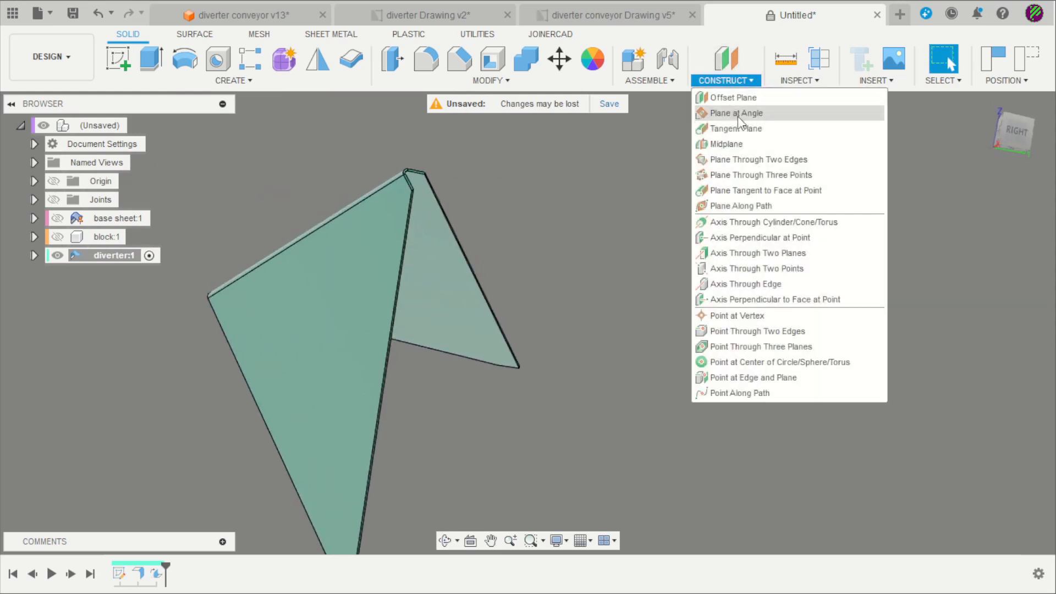
click(726, 143)
click(361, 272)
shift+middle_drag(550, 263, 731, 320)
click(575, 209)
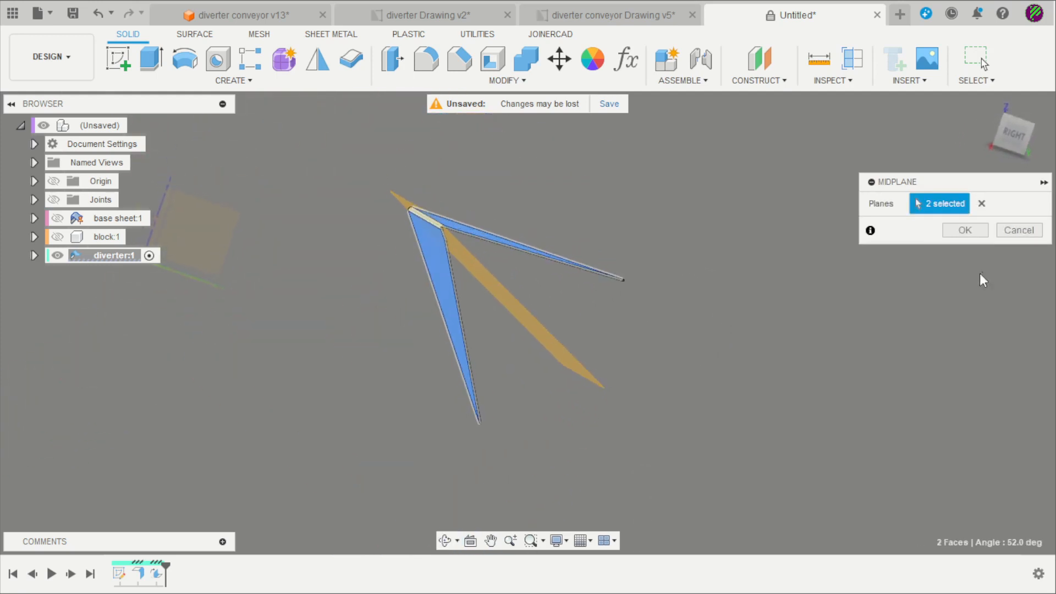
click(965, 230)
shift+middle_drag(889, 246, 680, 214)
Sketch on the midplane, projecting the long inner free edge of one wing onto it, and finish the sketch
click(118, 58)
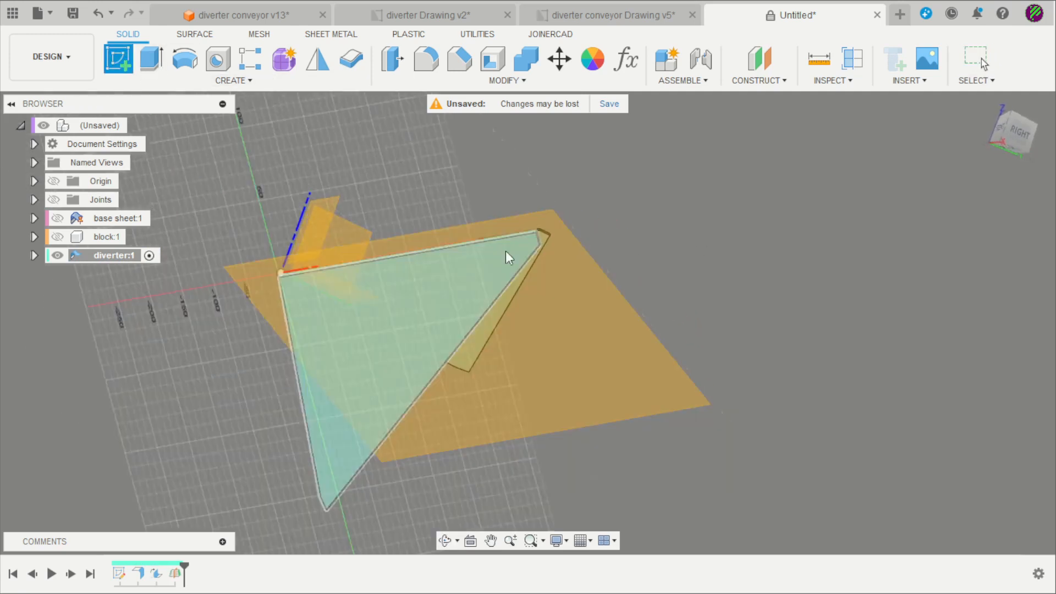
click(574, 296)
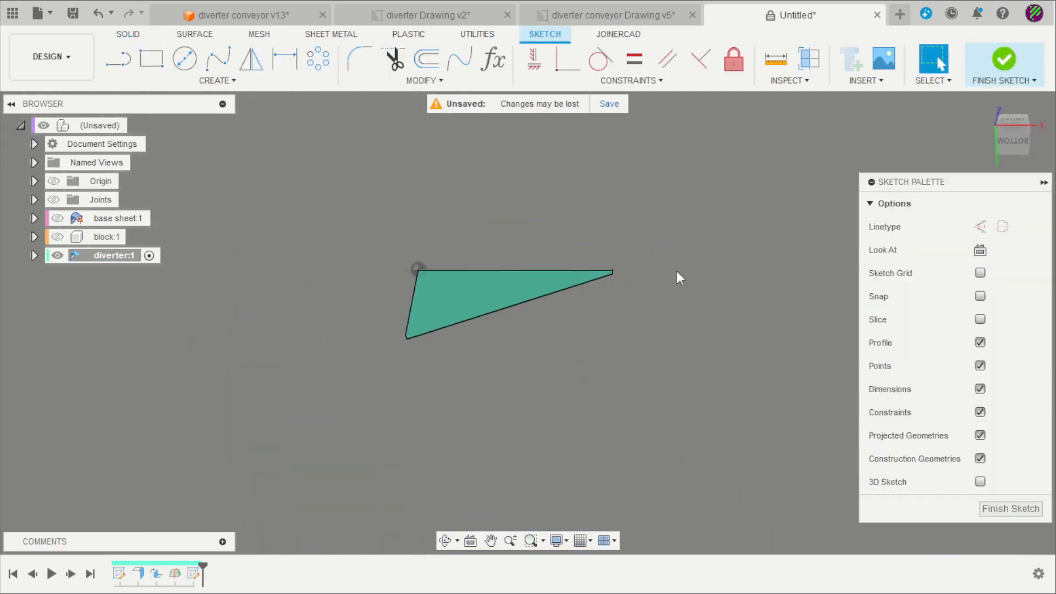
scroll(555, 279, up, 8)
mouse_move(497, 313)
shift+middle_down()
mouse_move(429, 315)
mouse_move(490, 331)
shift+middle_up()
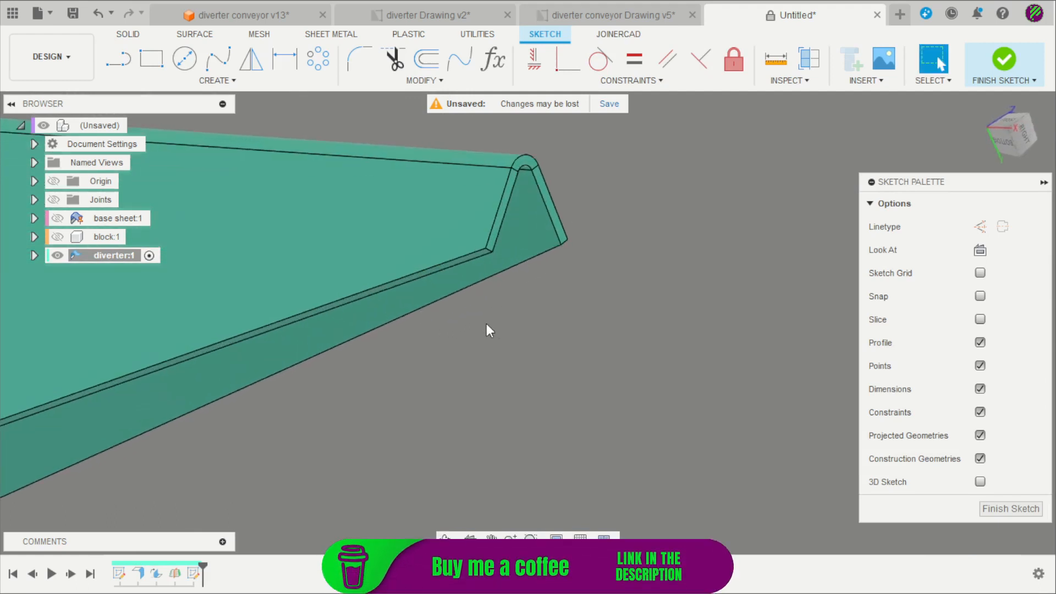
click(217, 82)
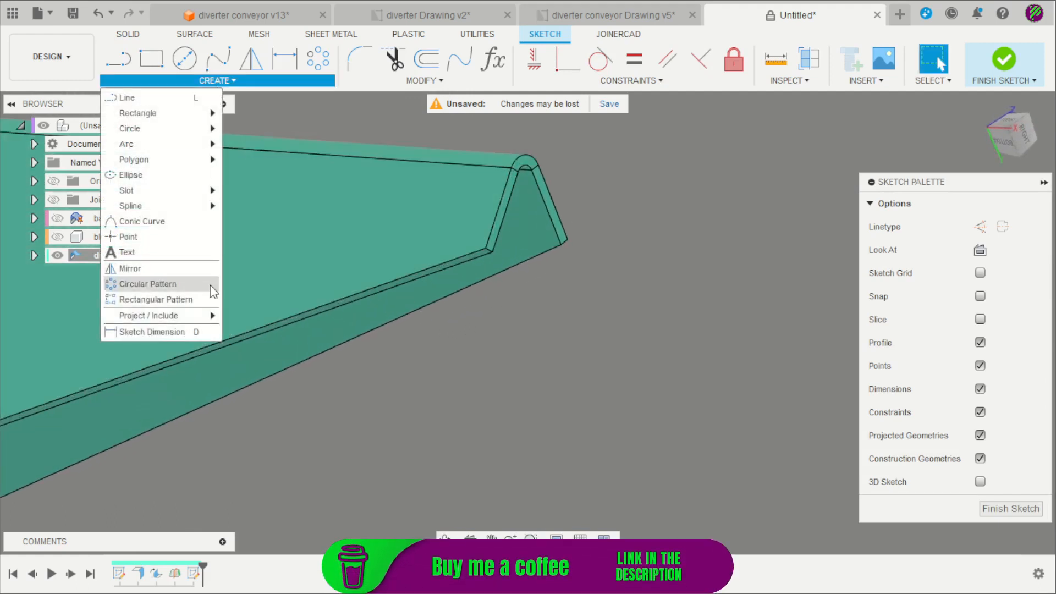
mouse_move(188, 315)
click(242, 315)
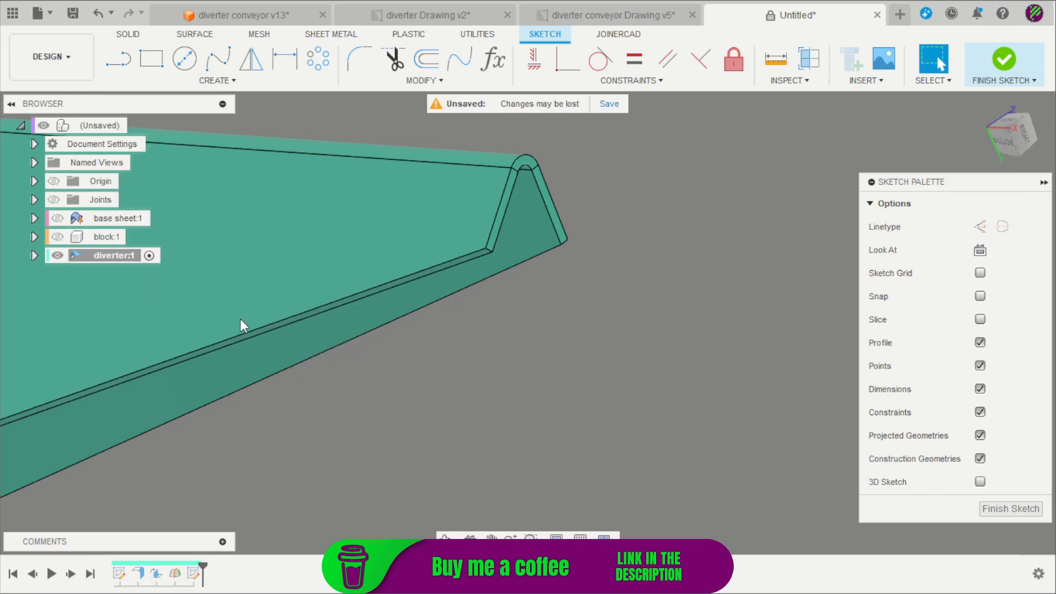
click(480, 257)
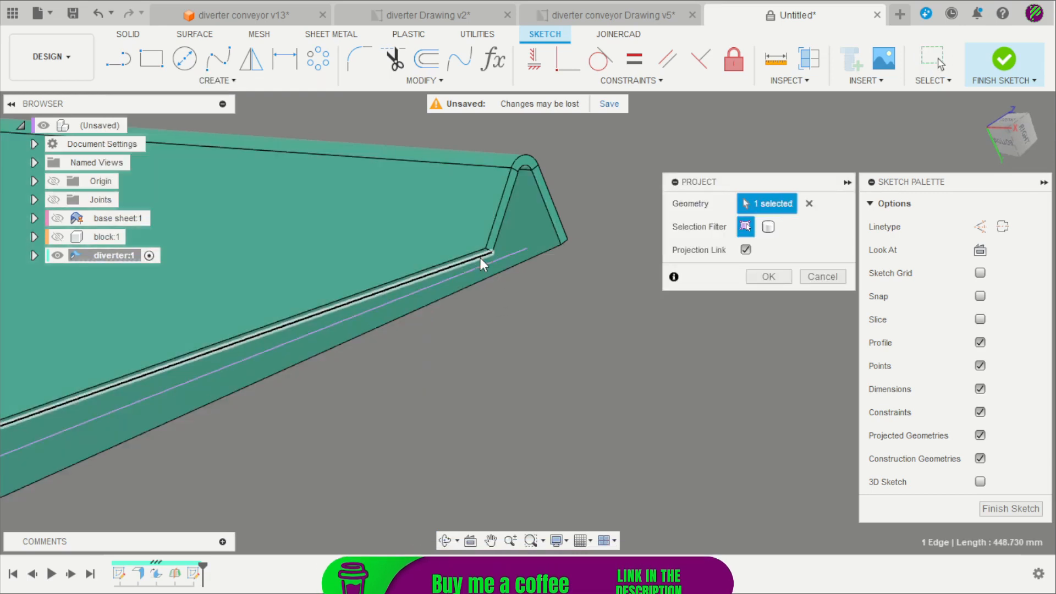
click(763, 278)
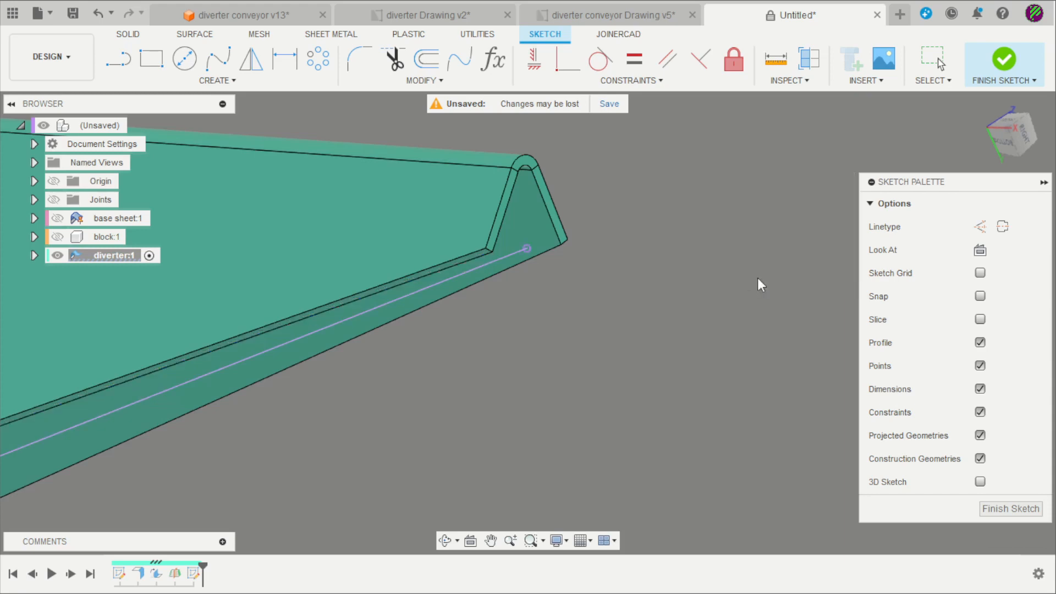
click(487, 253)
scroll(553, 253, up, 4)
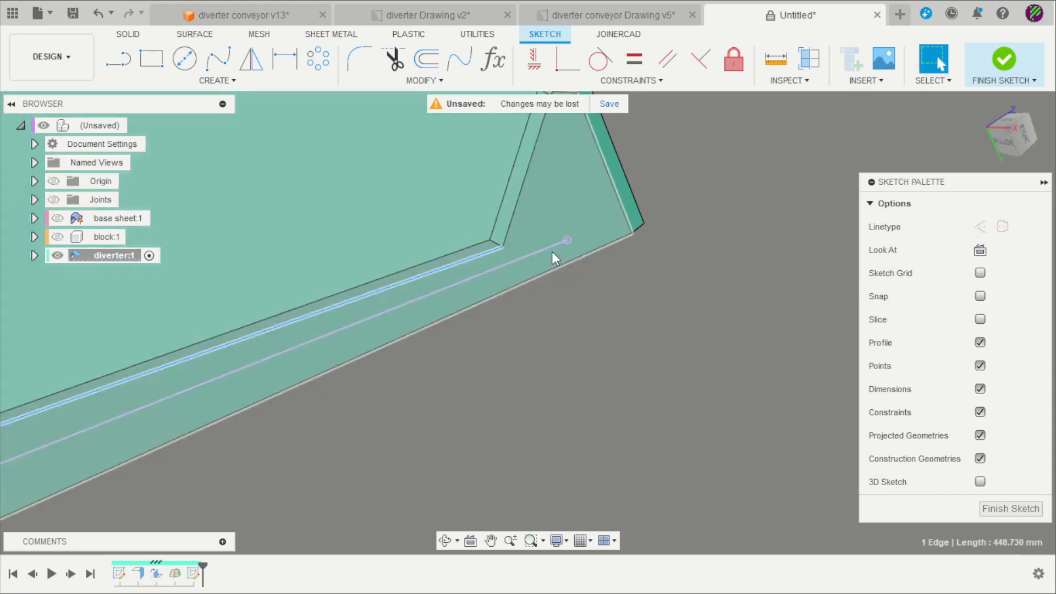
mouse_move(591, 299)
shift+middle_down()
mouse_move(728, 266)
mouse_move(685, 325)
mouse_move(614, 326)
mouse_move(651, 324)
shift+middle_up()
click(1004, 58)
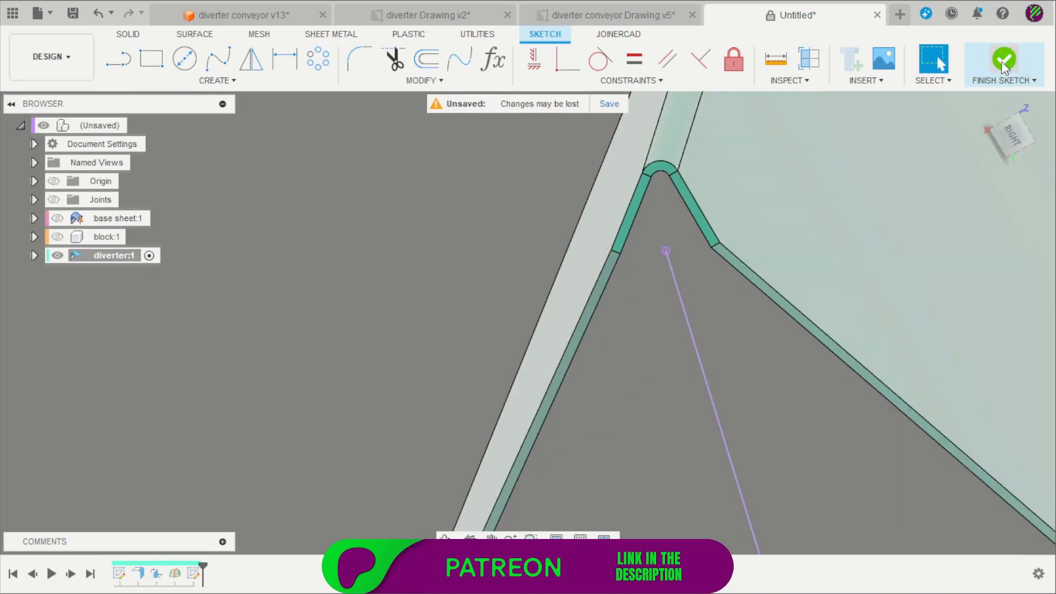
Activate the top-level component of the design
scroll(429, 316, down, 5)
shift+middle_drag(450, 316, 467, 283)
click(138, 126)
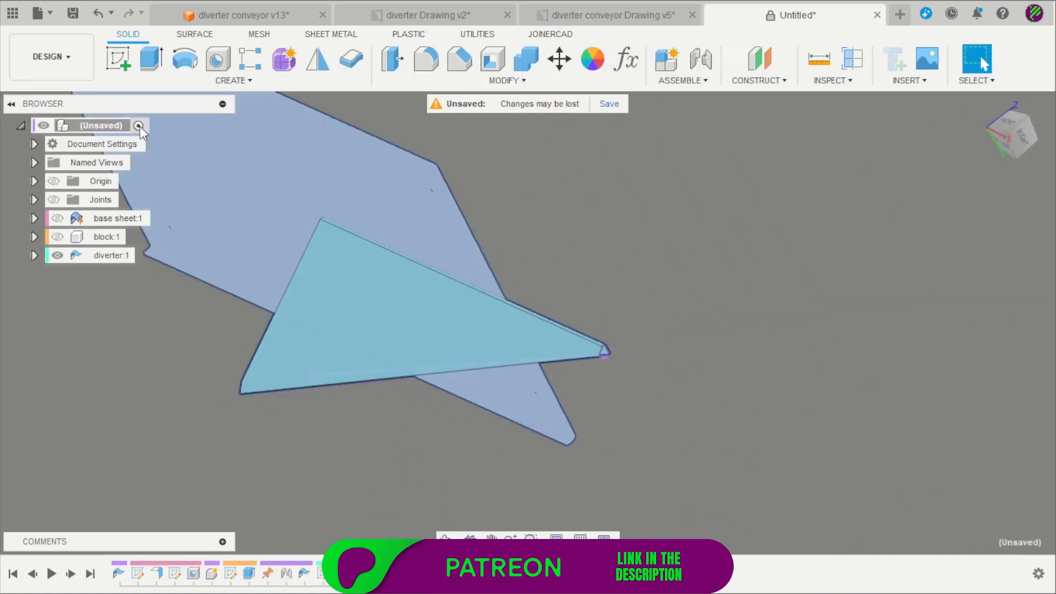
scroll(528, 226, down, 3)
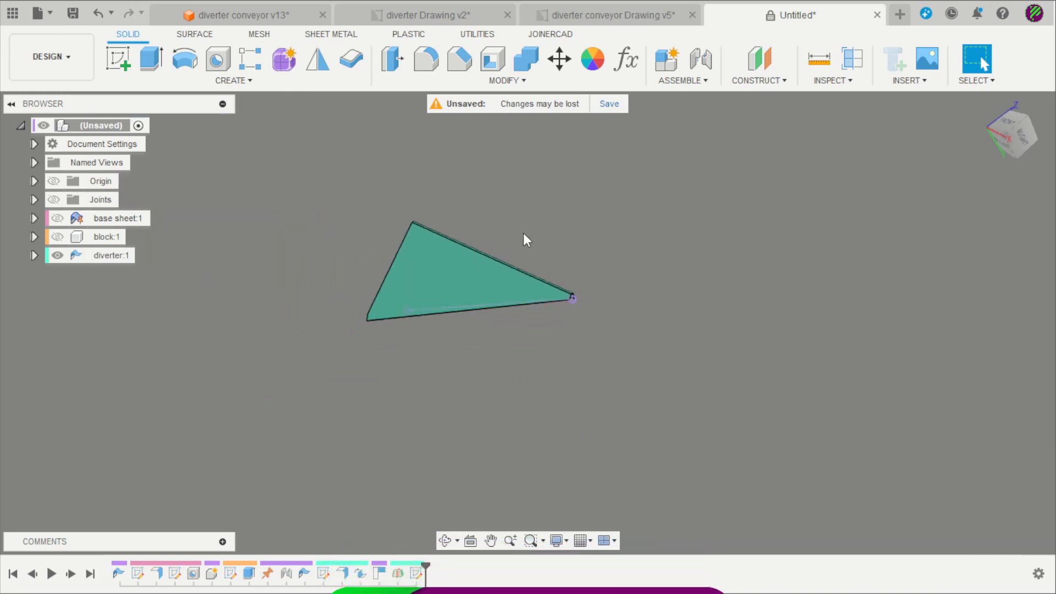
Show the base sheet and block components alongside the diverter
shift+middle_drag(523, 232, 516, 239)
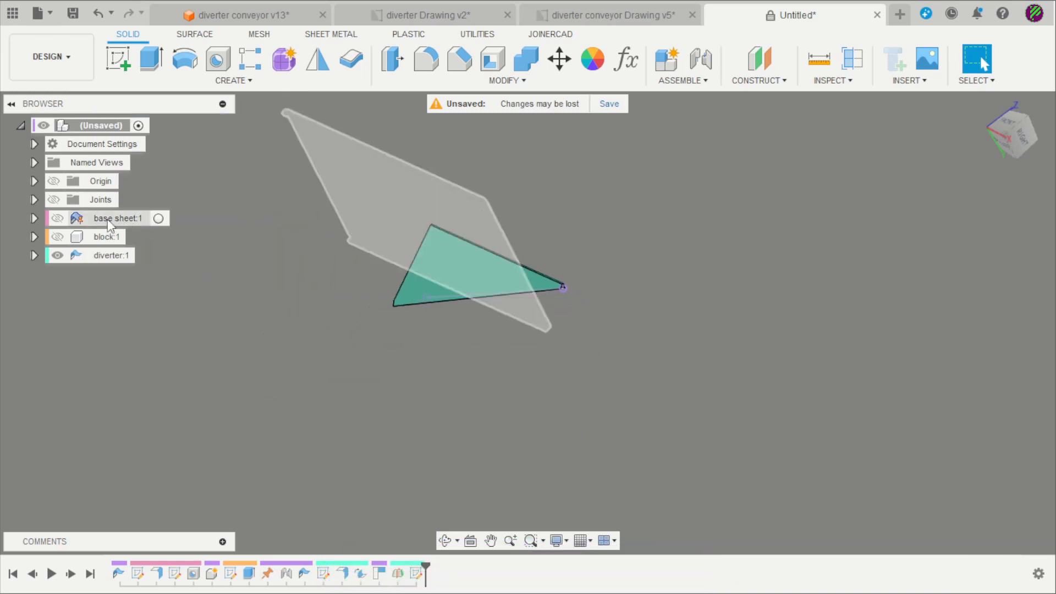
click(57, 218)
click(57, 237)
mouse_move(226, 313)
shift+middle_down()
mouse_move(319, 337)
mouse_move(219, 349)
mouse_move(239, 329)
shift+middle_up()
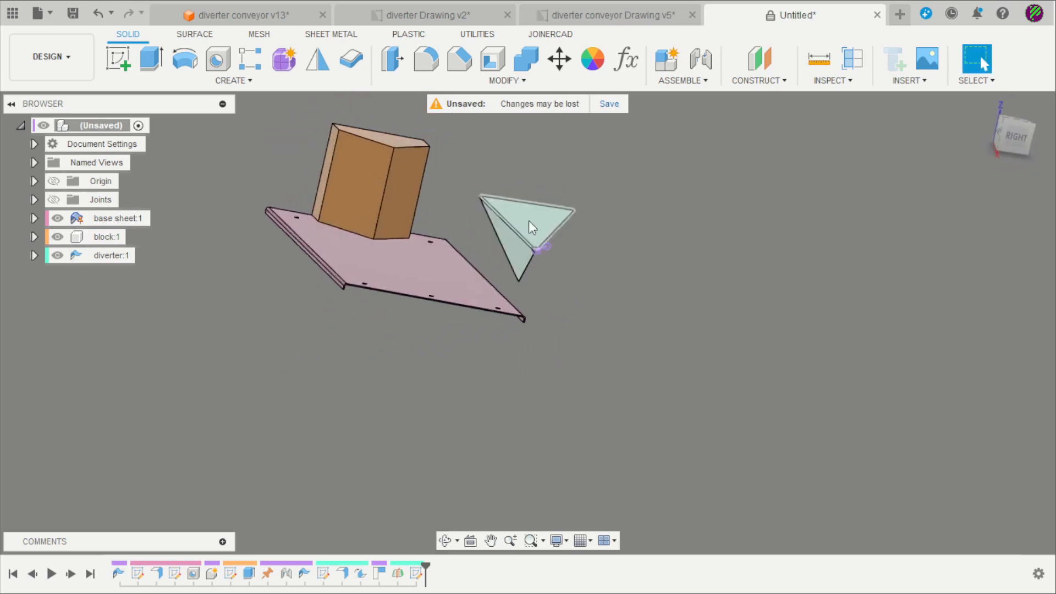
scroll(542, 288, up, 6)
shift+middle_drag(536, 303, 496, 323)
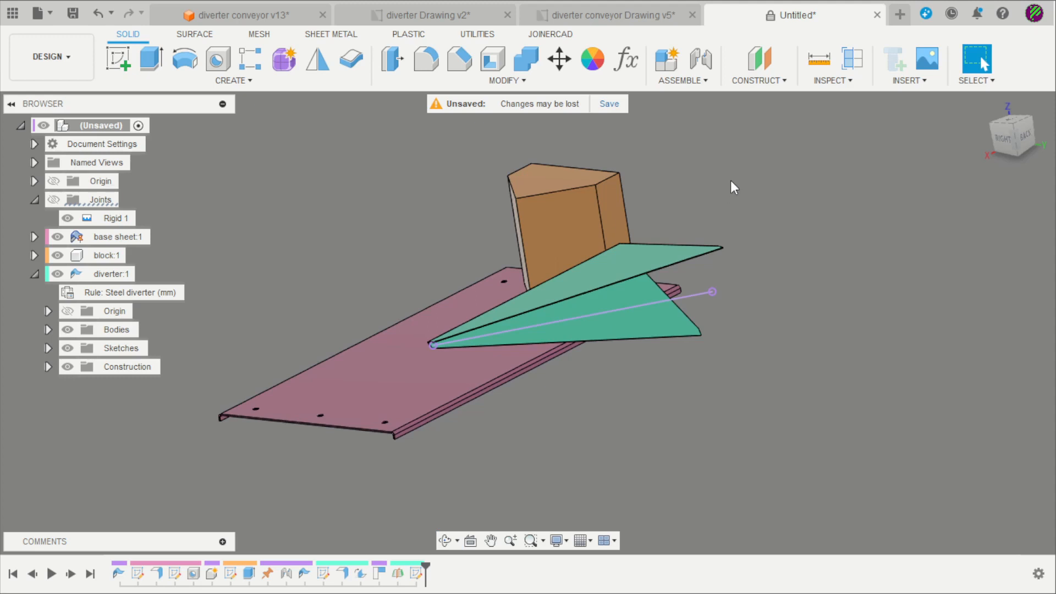
Start a rigid joint from the narrow-tip end of the diverter's projected sketch line to the upper midpoint of the base sheet's free end edge
click(702, 62)
scroll(361, 384, up, 10)
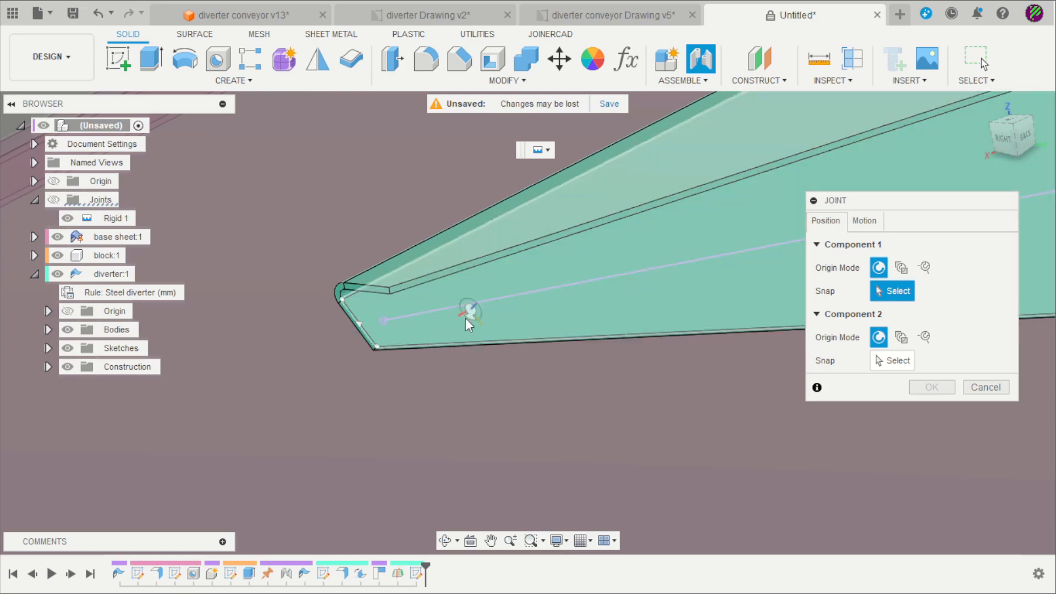
click(467, 305)
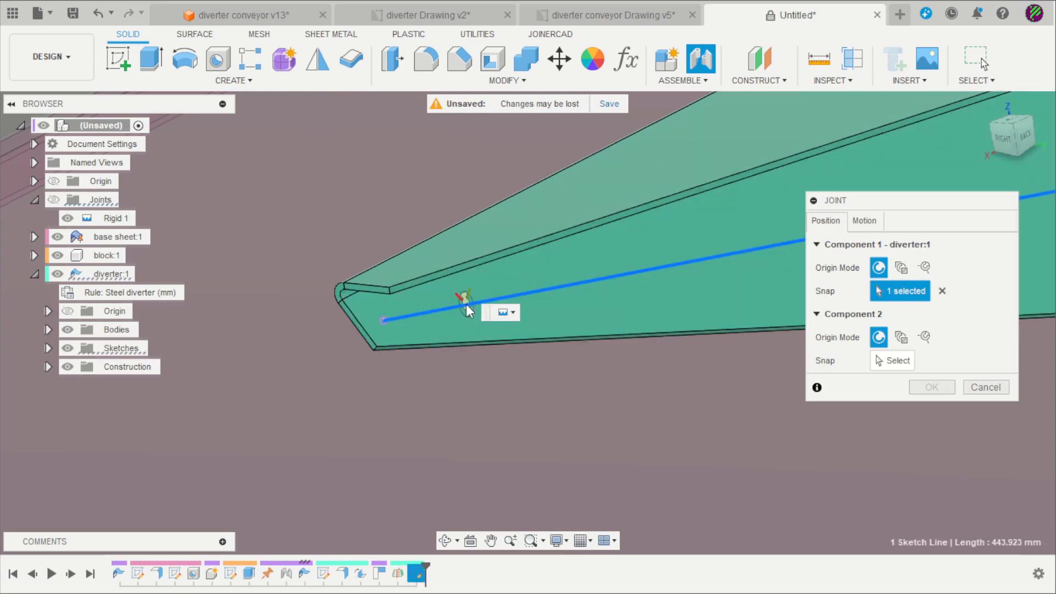
click(387, 323)
shift+middle_drag(441, 268, 612, 402)
scroll(393, 365, up, 10)
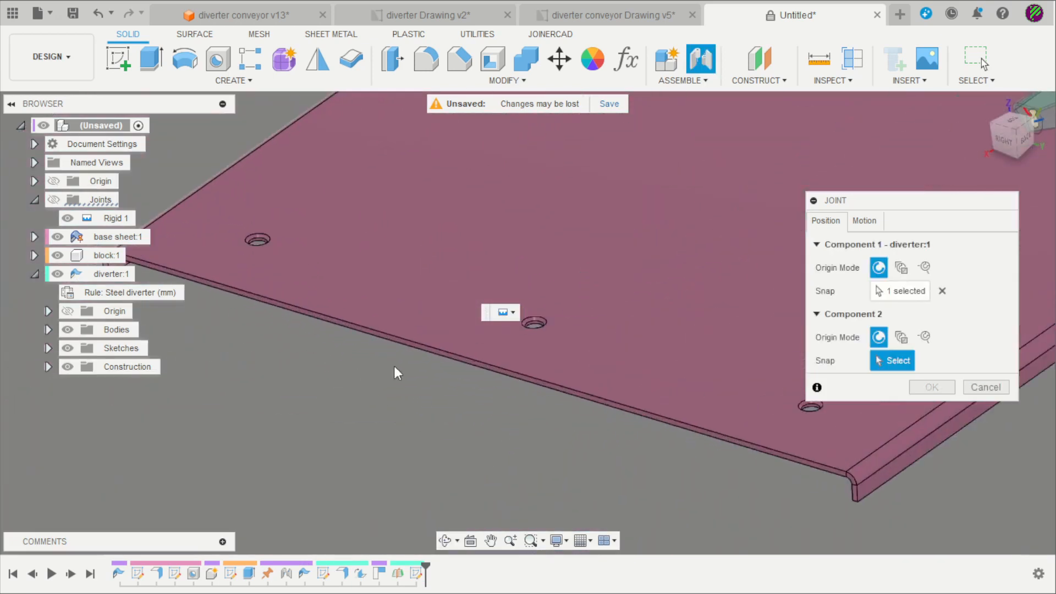
scroll(423, 366, up, 1)
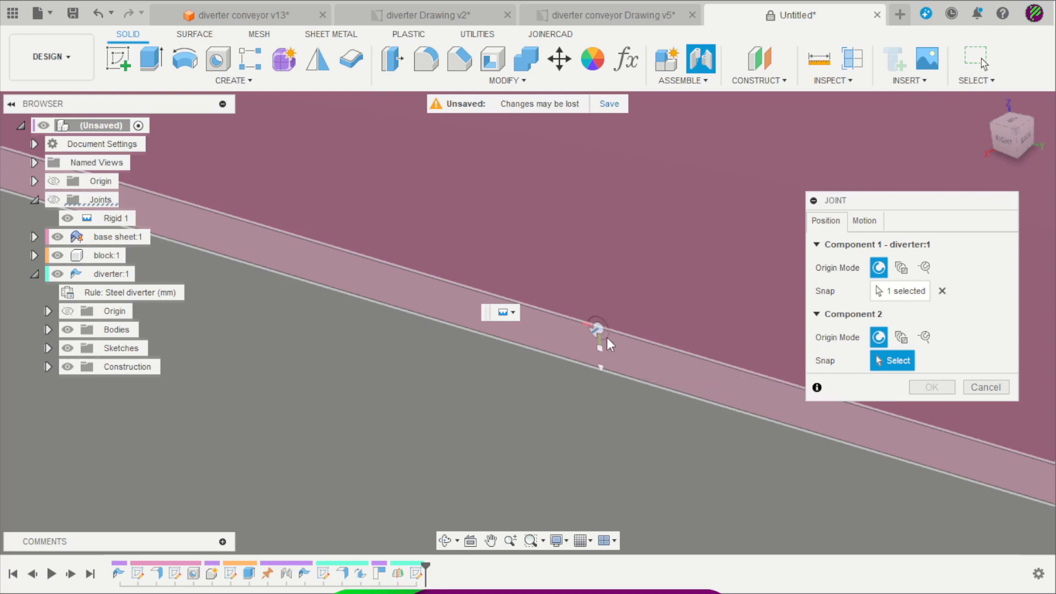
click(604, 336)
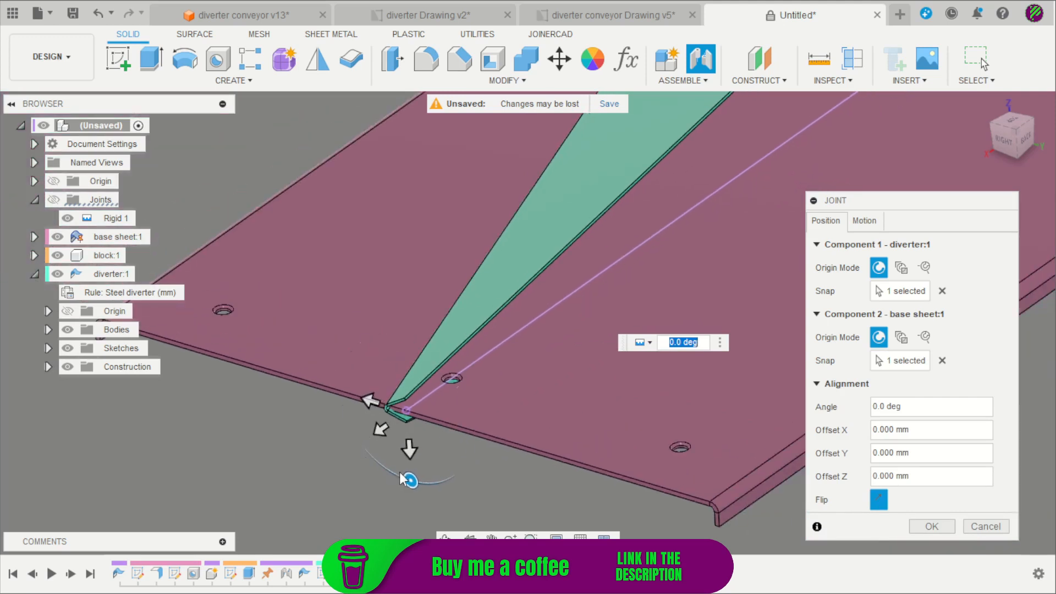
Set the diverter joint's angle to -90 deg and Offset Z to -96 mm, and complete the joint
drag(411, 479, 336, 451)
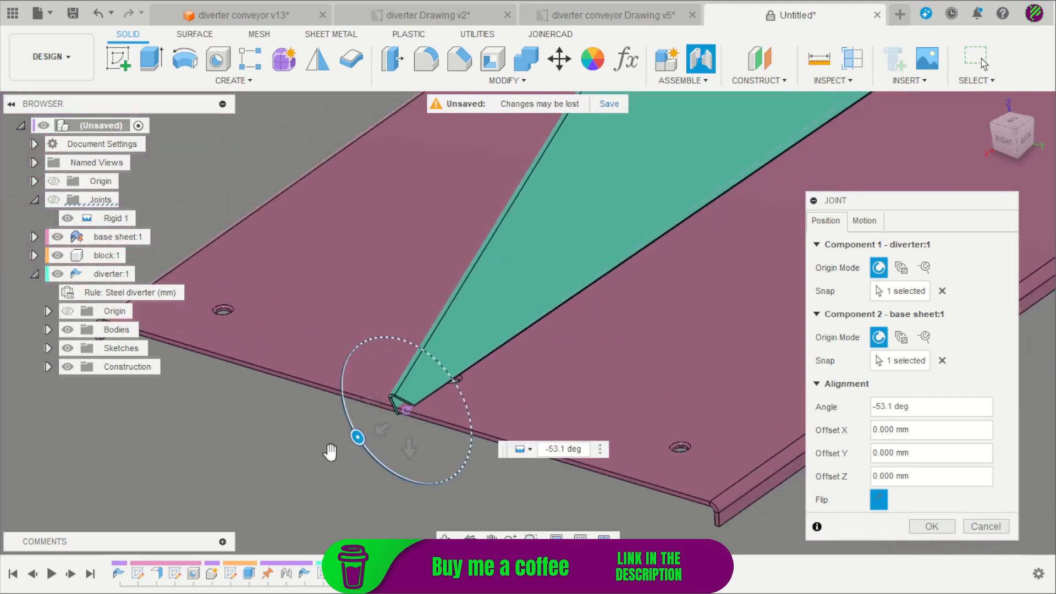
text(90)
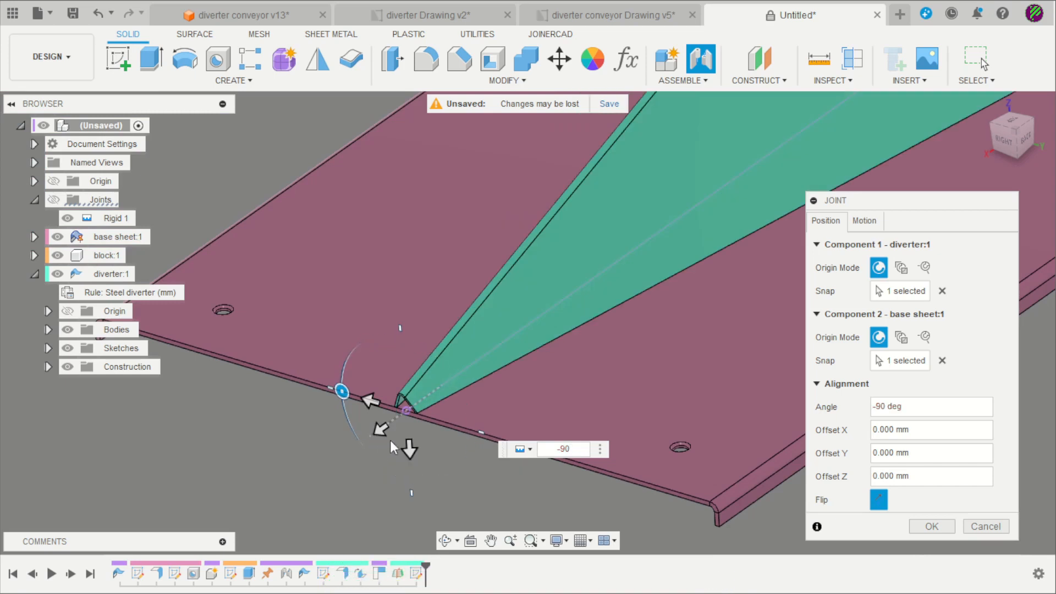
drag(381, 428, 495, 392)
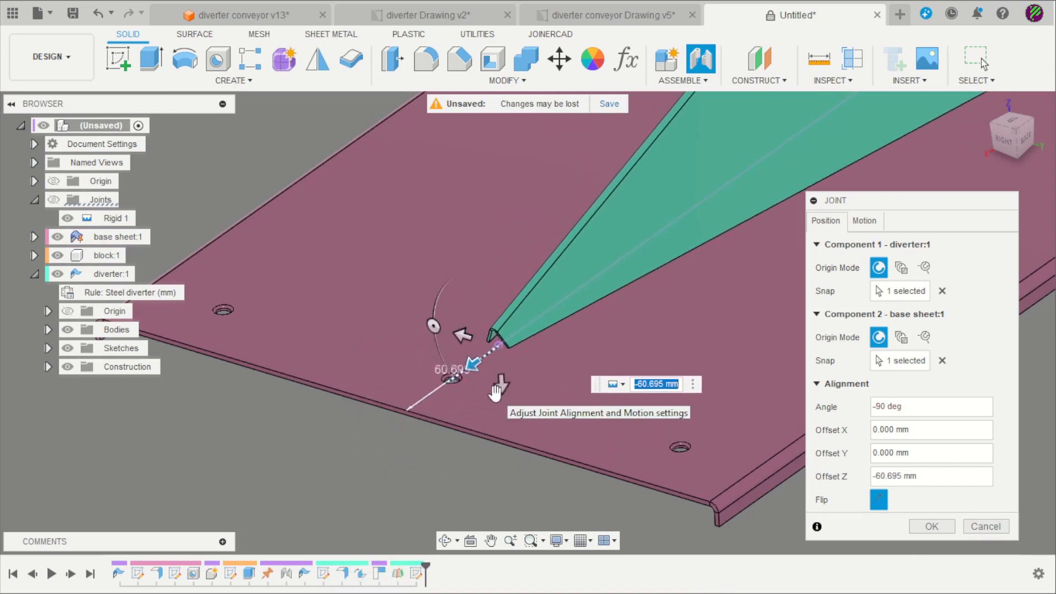
text(-96)
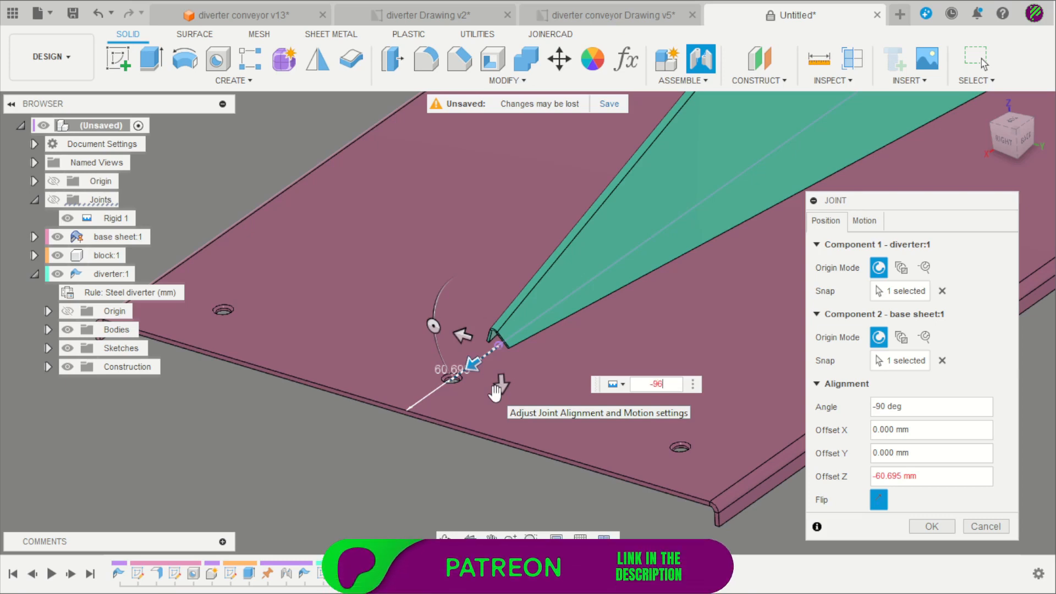
scroll(486, 404, down, 6)
shift+middle_drag(704, 451, 655, 439)
scroll(770, 432, up, 3)
click(927, 525)
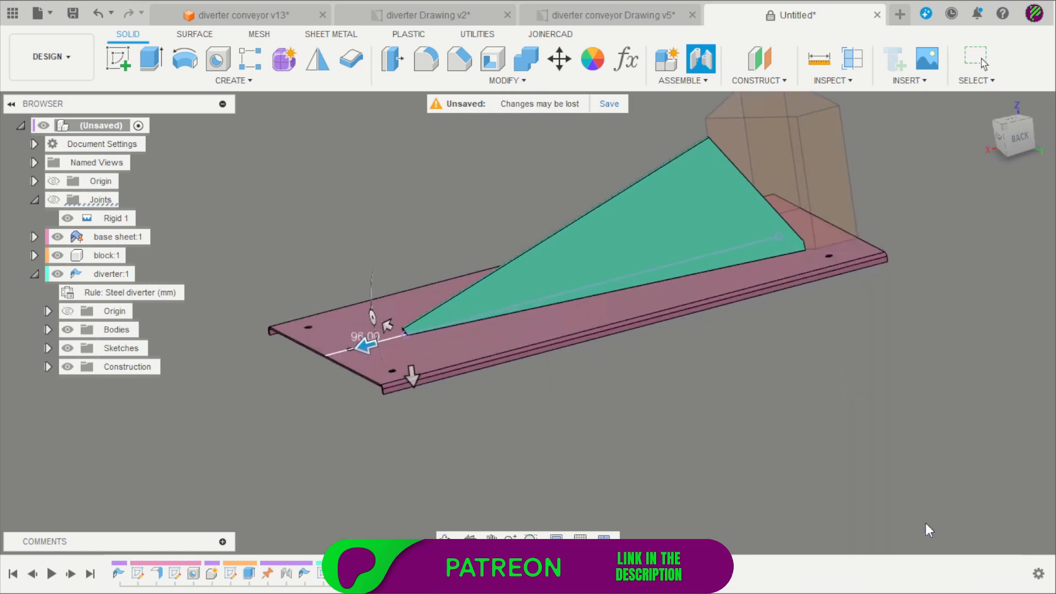